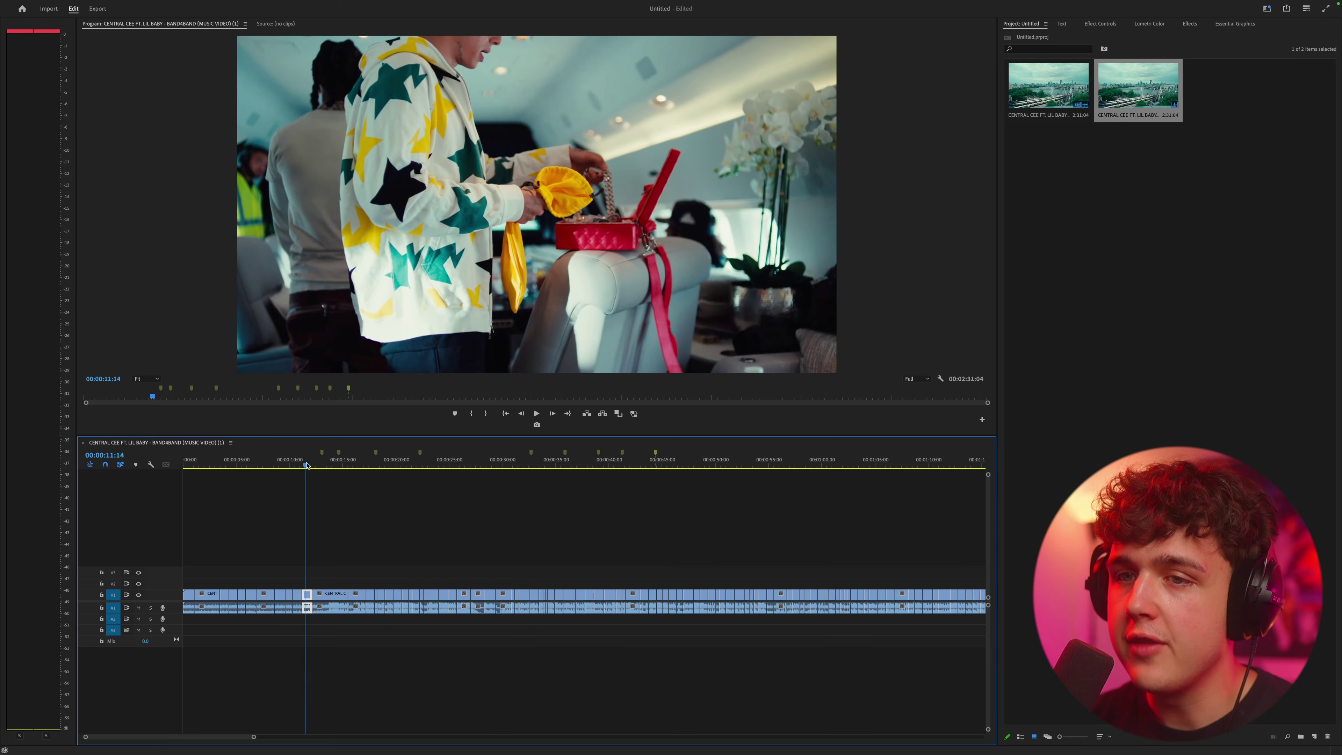
# Review the music video edit on the timeline, playing a section near 00:01:04 and ending at the clip around 00:00:13
pyautogui.press('-')
pyautogui.press('-')
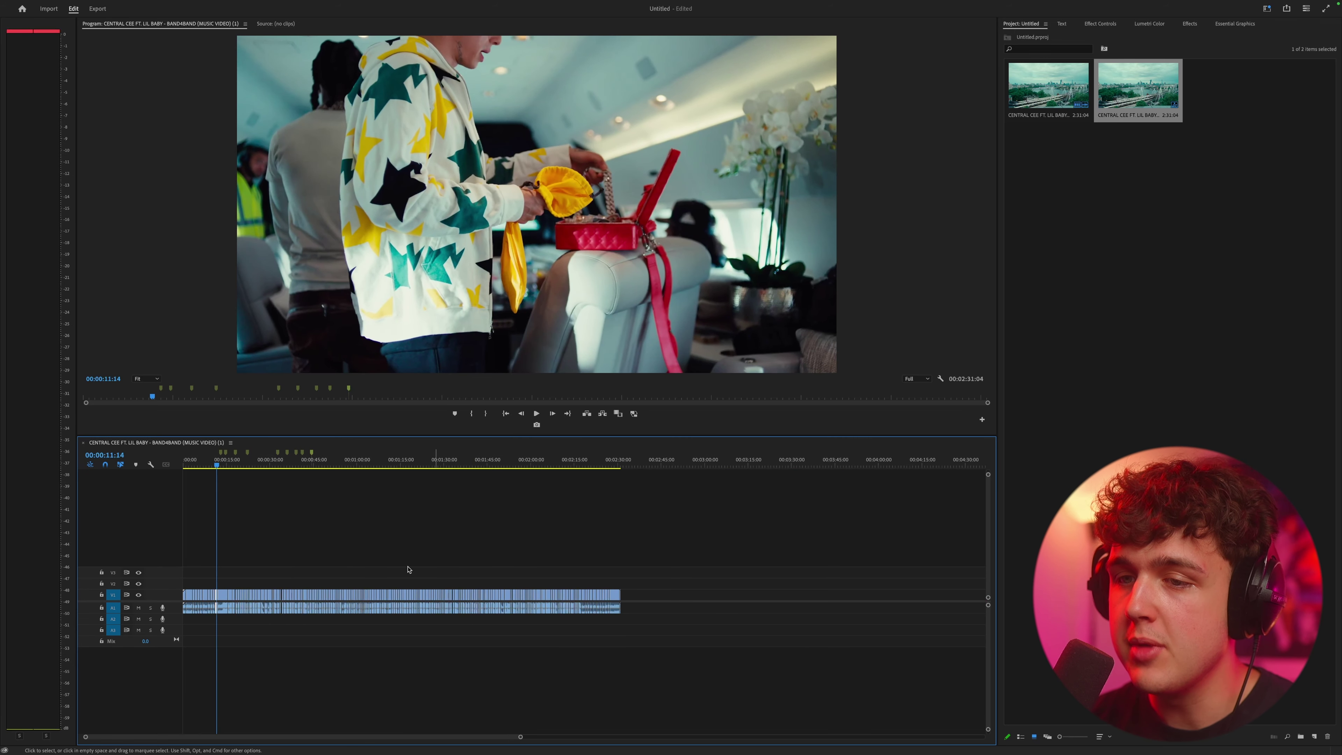
pyautogui.moveTo(333, 464); pyautogui.dragTo(363, 477)
pyautogui.press('=')
pyautogui.press('=')
pyautogui.press('space')
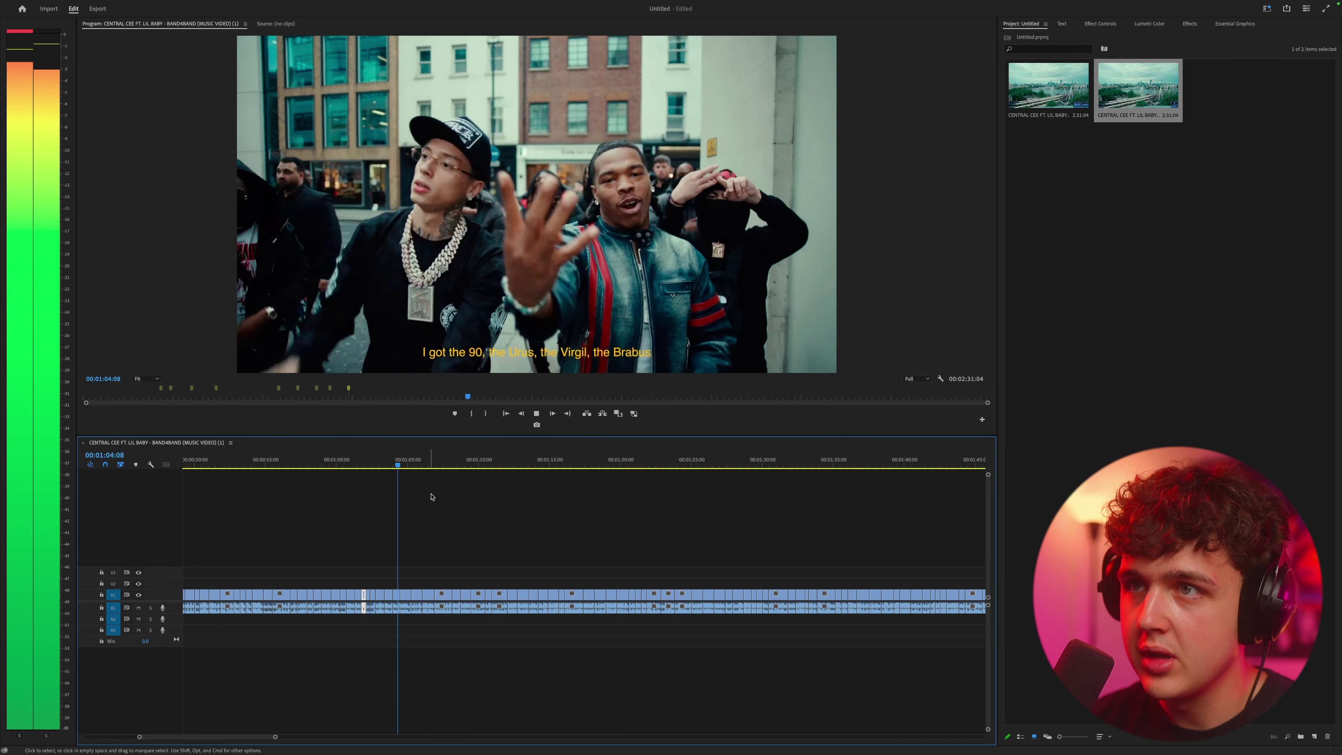
pyautogui.press('space')
pyautogui.press('-')
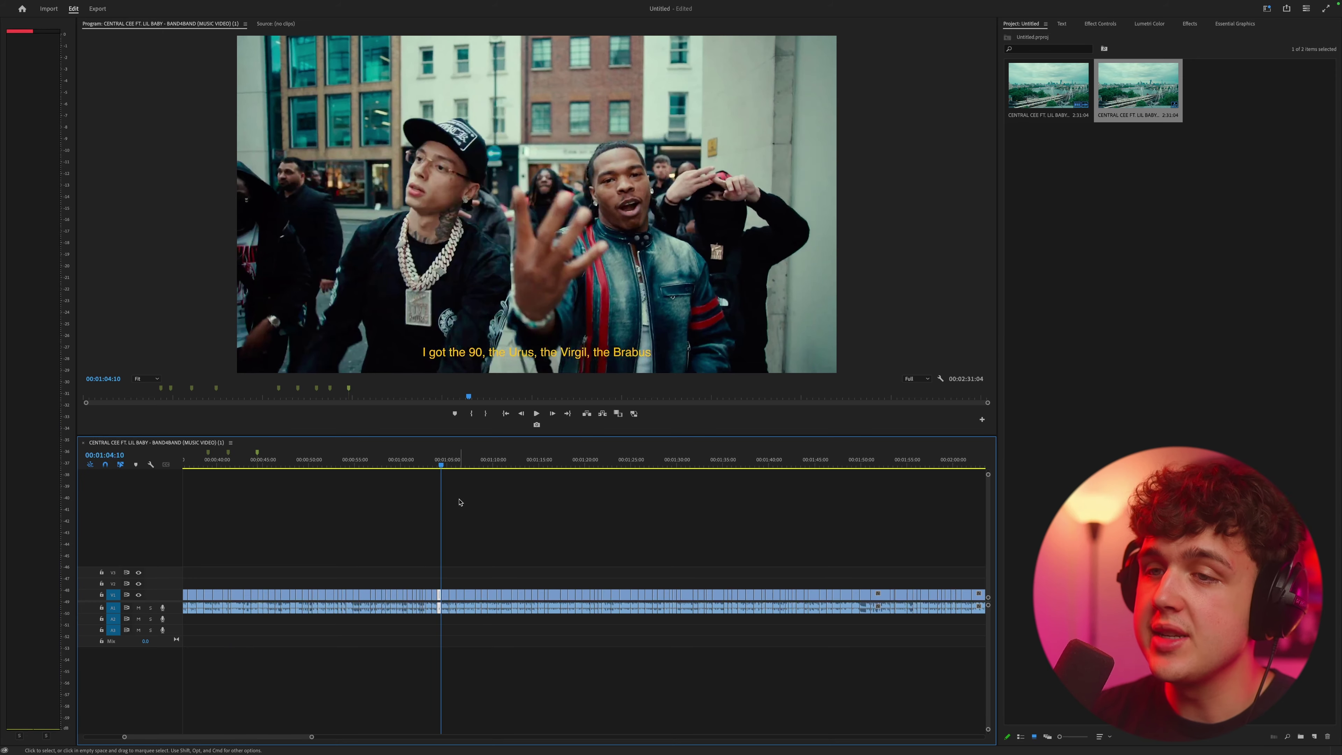
pyautogui.moveTo(449, 466); pyautogui.dragTo(636, 474)
pyautogui.press('\\')
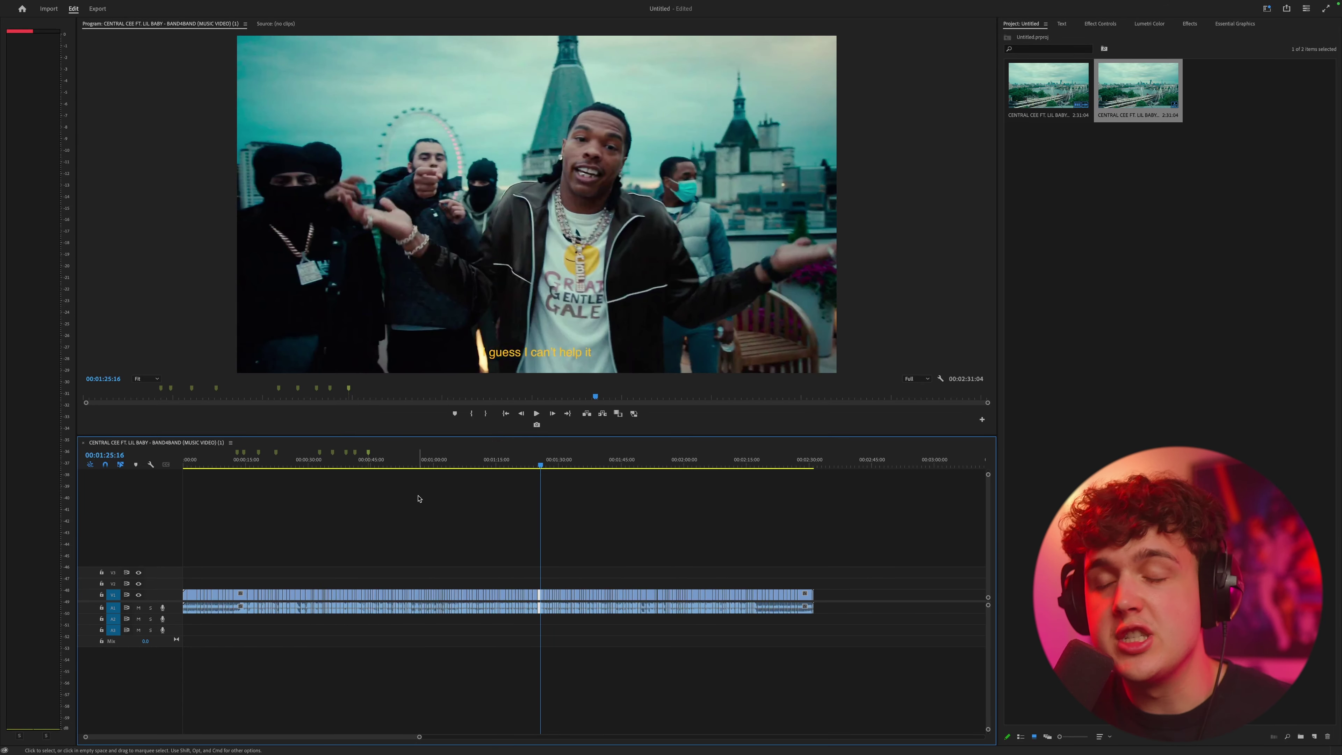
pyautogui.click(371, 467)
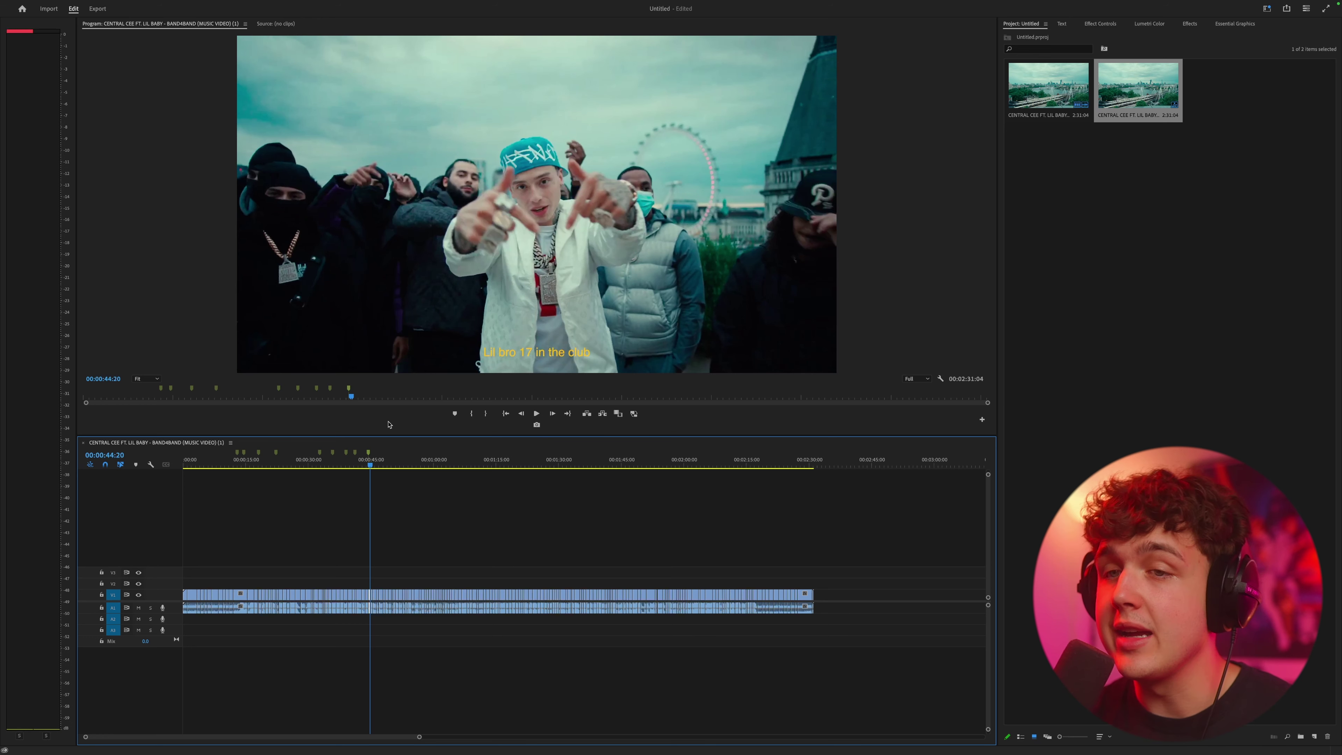
pyautogui.click(236, 464)
pyautogui.scroll(5, 227, 495)
pyautogui.moveTo(302, 465)
pyautogui.mouseDown()
pyautogui.moveTo(318, 477)
pyautogui.moveTo(296, 478)
pyautogui.mouseUp()
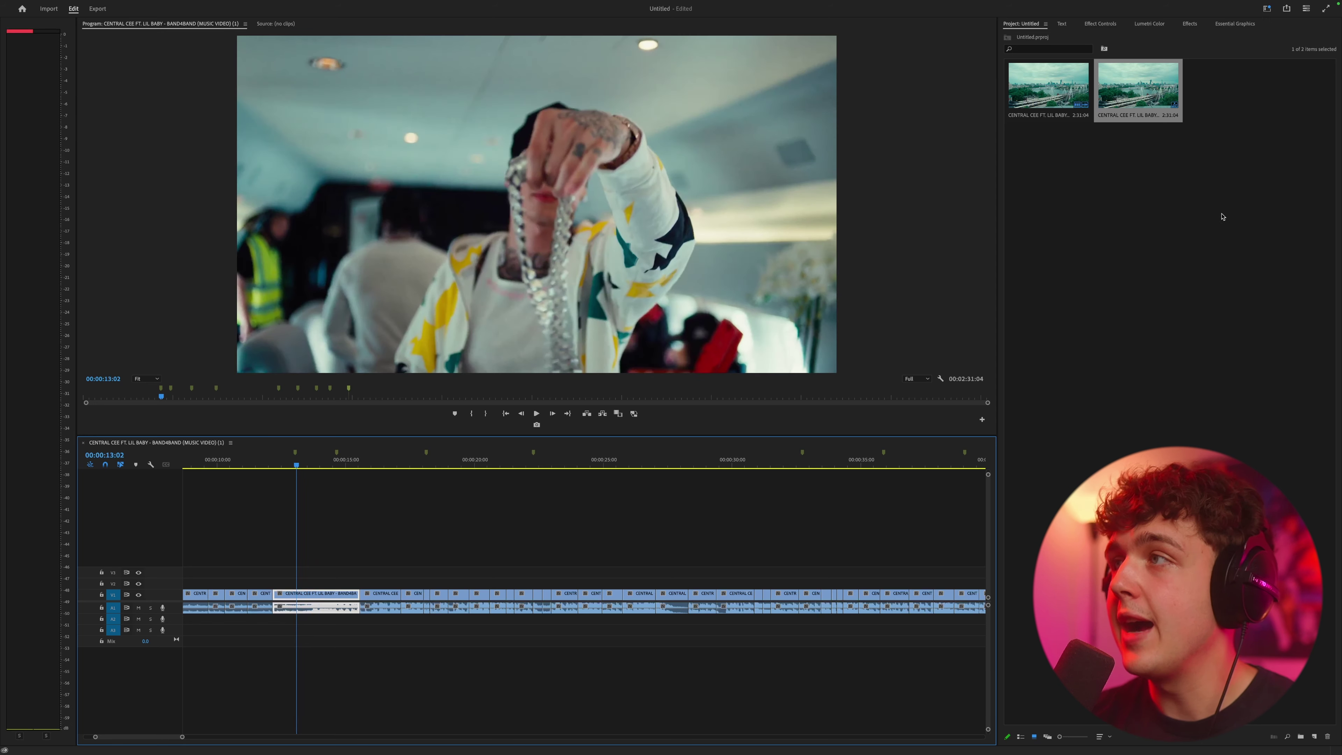
# Create a new Black Video item in the project at 1920 × 1080 and 25.00 fps
pyautogui.rightClick(1121, 227)
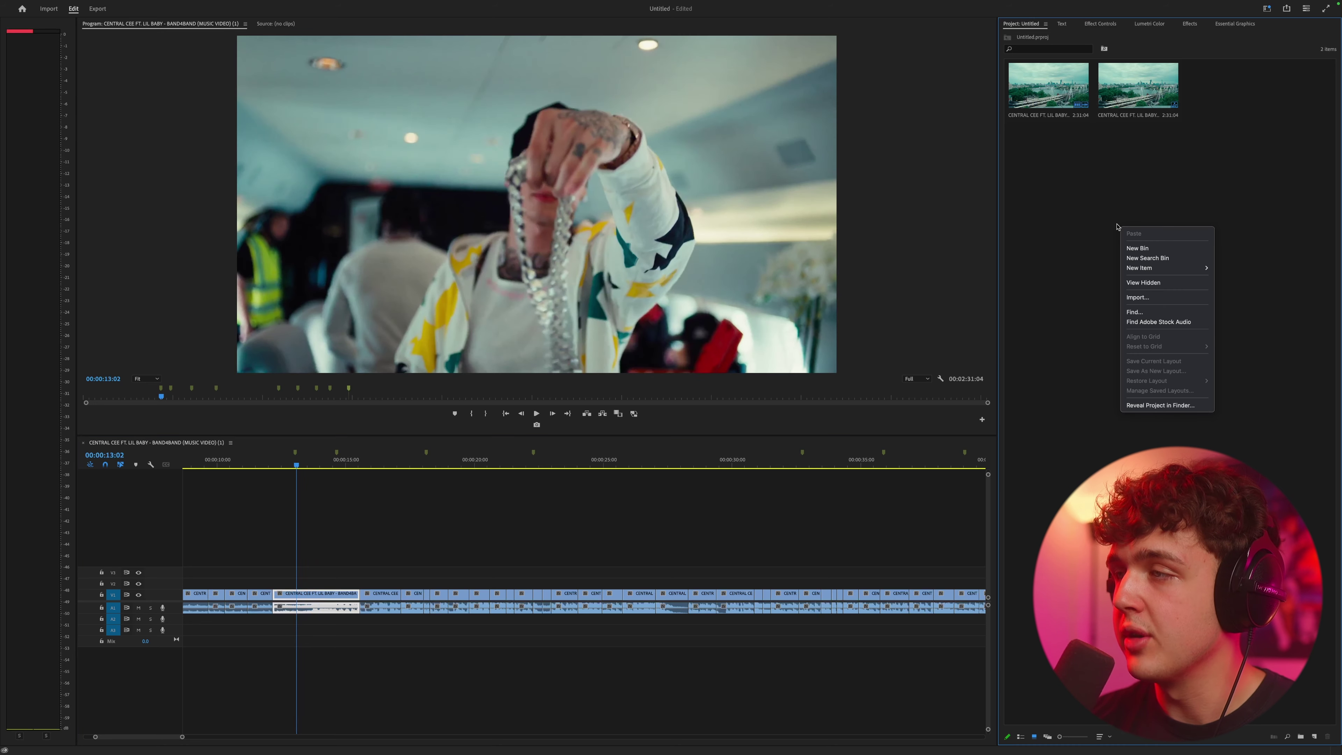
pyautogui.moveTo(1139, 269)
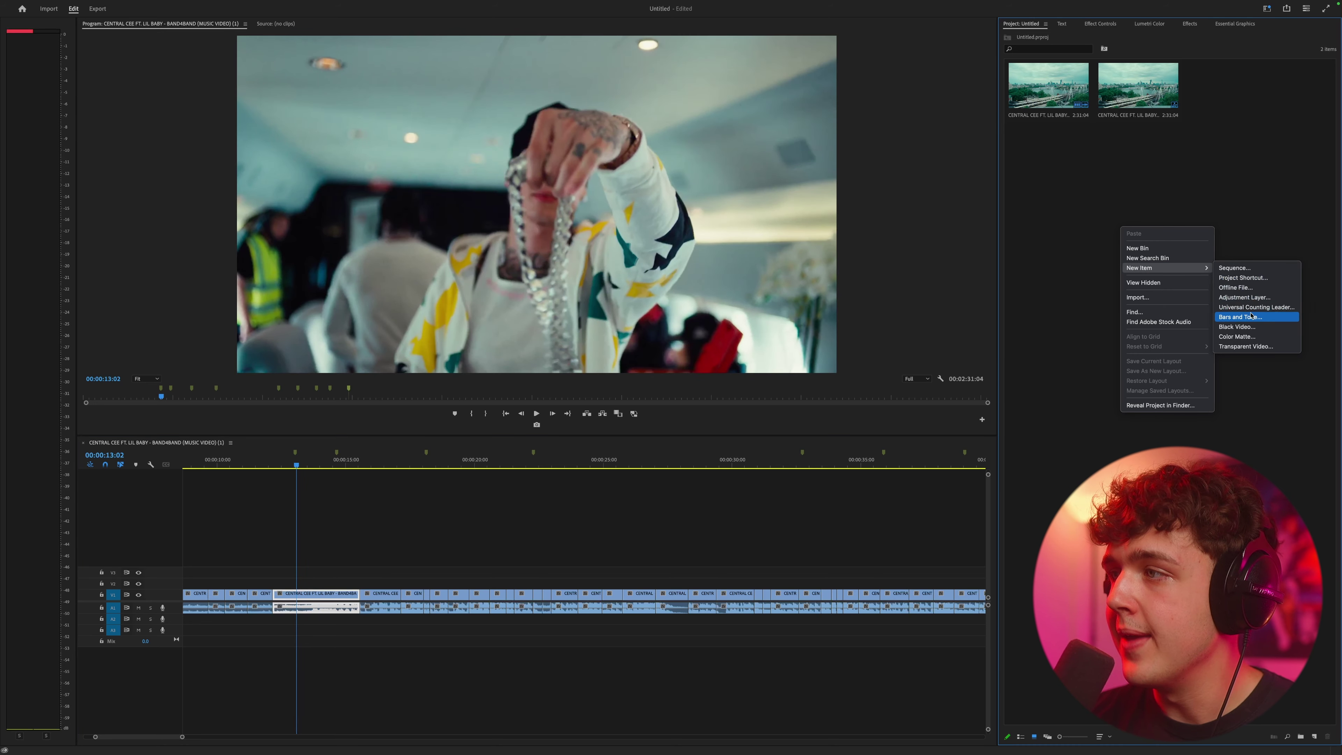
pyautogui.click(1238, 327)
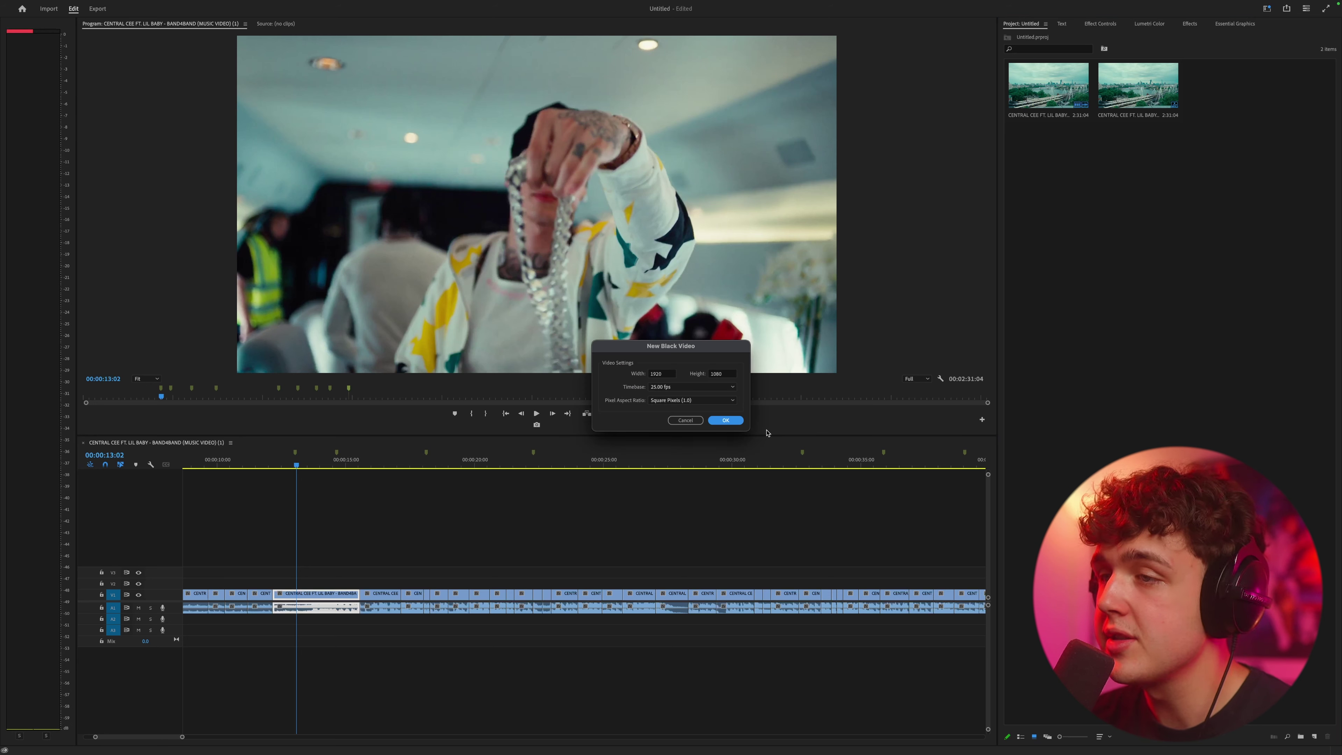
pyautogui.click(726, 420)
# Place the black video on the track above the private jet clip, starting at 00:00:15:14 and lasting about 19 frames
pyautogui.click(377, 463)
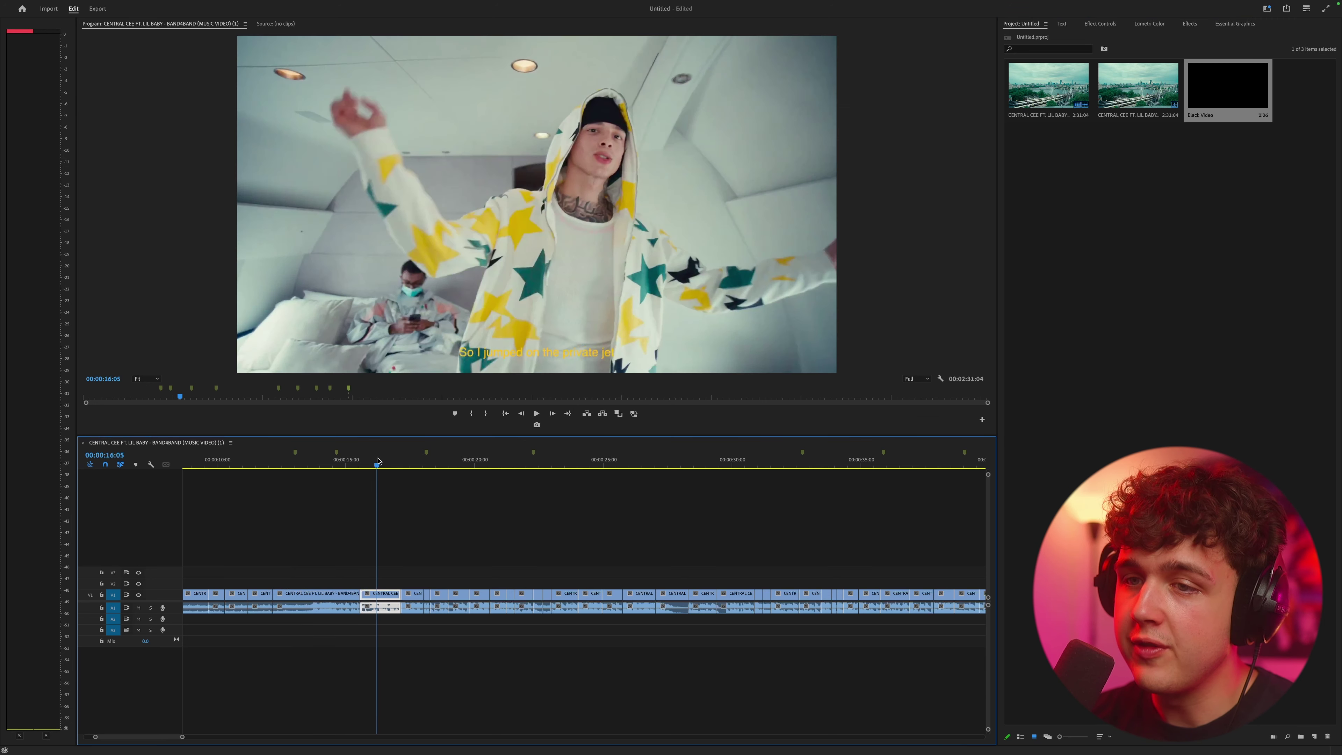
pyautogui.moveTo(378, 463)
pyautogui.mouseDown()
pyautogui.moveTo(316, 464)
pyautogui.moveTo(373, 464)
pyautogui.mouseUp()
pyautogui.moveTo(1226, 98); pyautogui.dragTo(511, 583)
pyautogui.scroll(5, 362, 586)
pyautogui.moveTo(397, 464)
pyautogui.mouseDown()
pyautogui.moveTo(379, 464)
pyautogui.moveTo(489, 466)
pyautogui.moveTo(379, 479)
pyautogui.mouseUp()
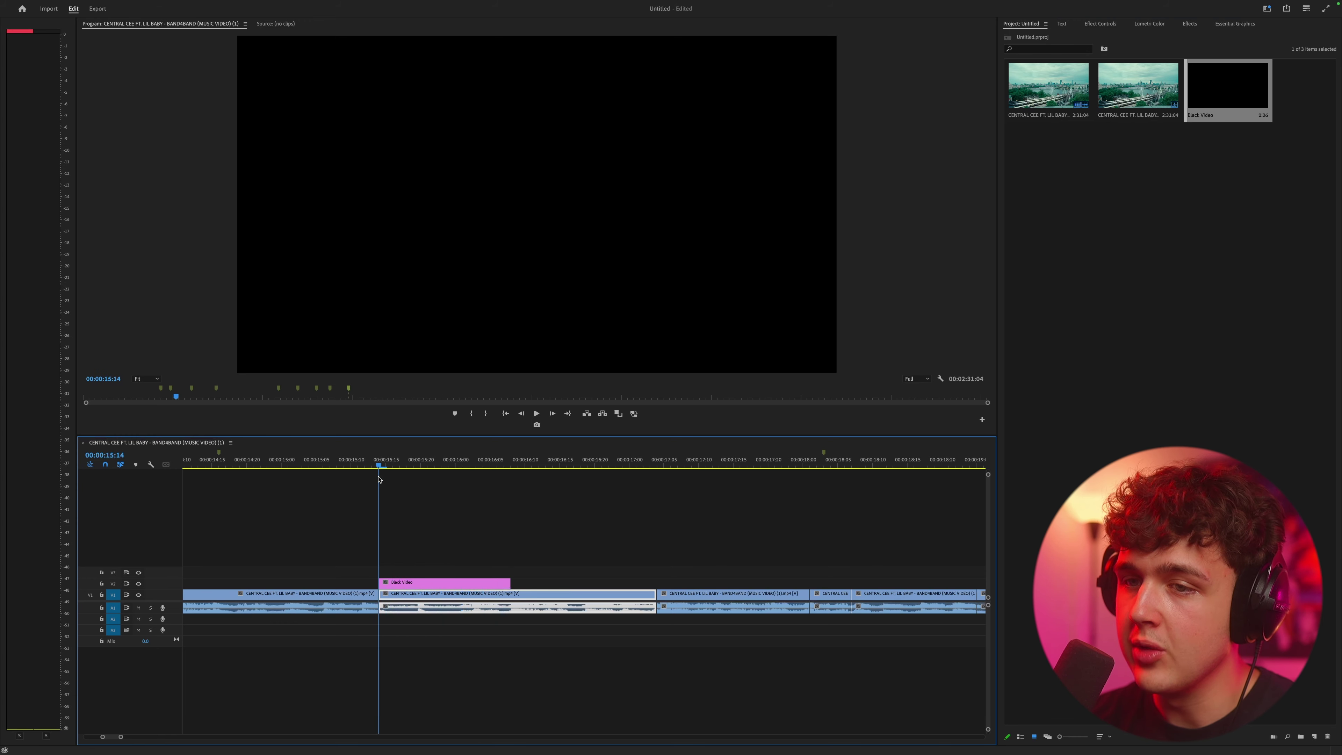
# Cut the black video clip into one-frame pieces along its whole length with the Razor tool
pyautogui.press('c')
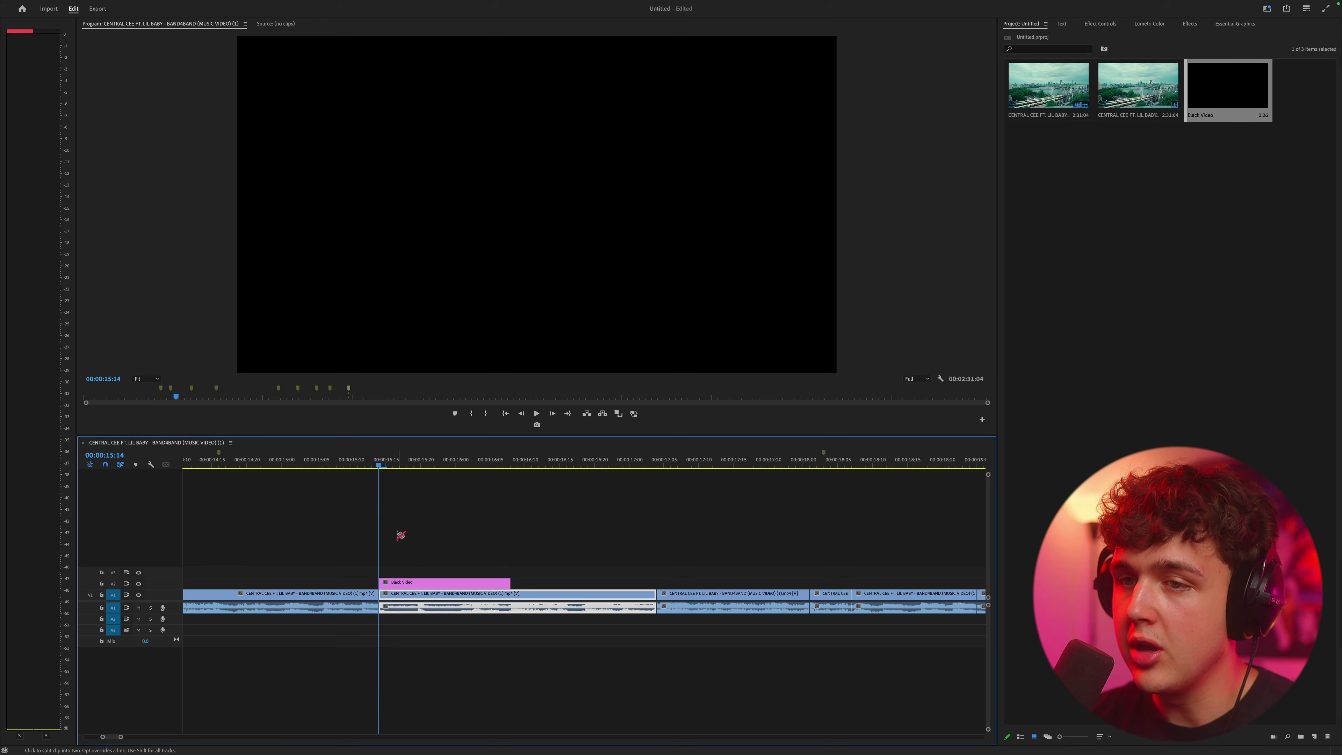
pyautogui.click(388, 583)
pyautogui.click(391, 583)
pyautogui.click(398, 582)
pyautogui.click(405, 582)
pyautogui.click(413, 583)
pyautogui.click(420, 584)
pyautogui.click(427, 584)
pyautogui.click(434, 584)
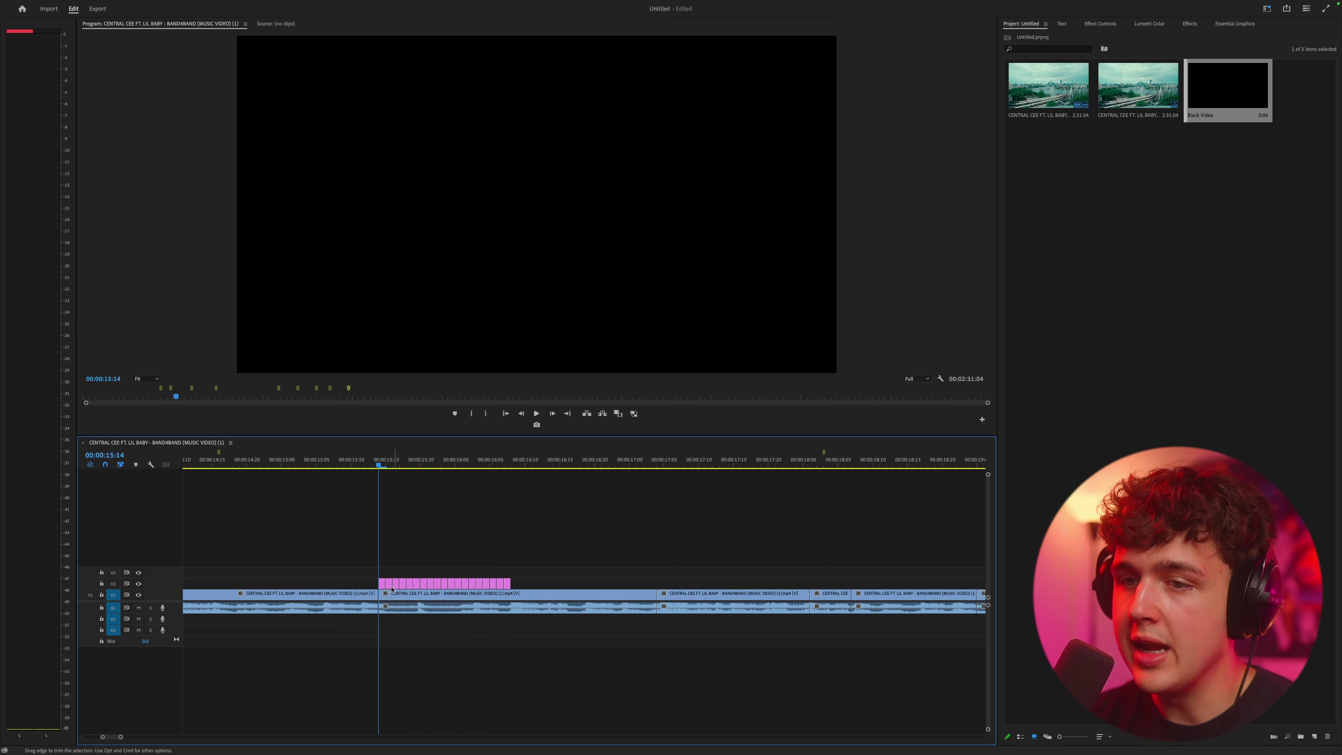
# Delete every other black video piece, starting with the first, to leave alternating one-frame gaps
pyautogui.press('v')
pyautogui.click(382, 585)
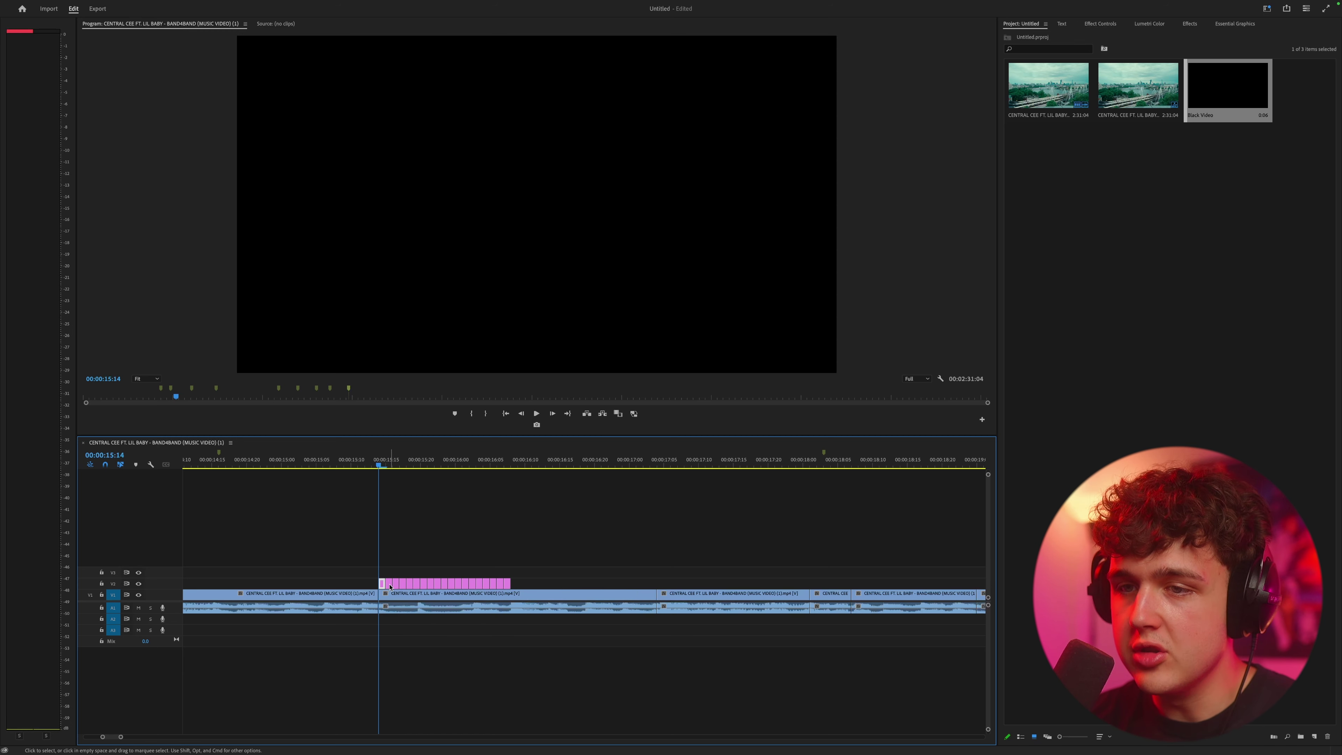
pyautogui.press('Delete')
pyautogui.click(395, 585)
pyautogui.press('Delete')
pyautogui.click(410, 585)
pyautogui.press('Delete')
pyautogui.click(451, 585)
pyautogui.press('Delete')
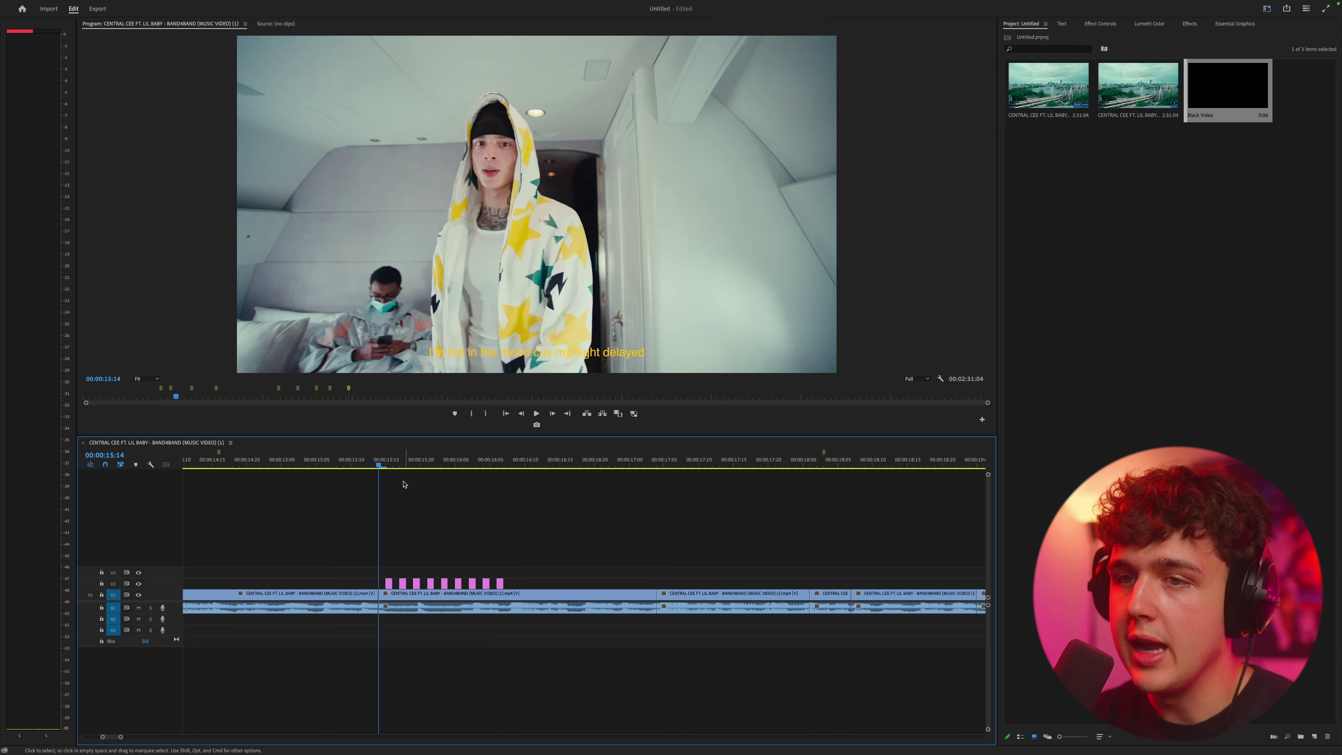
# Play back the section with the alternating black frames to check the flicker effect
pyautogui.click(365, 464)
pyautogui.press('space')
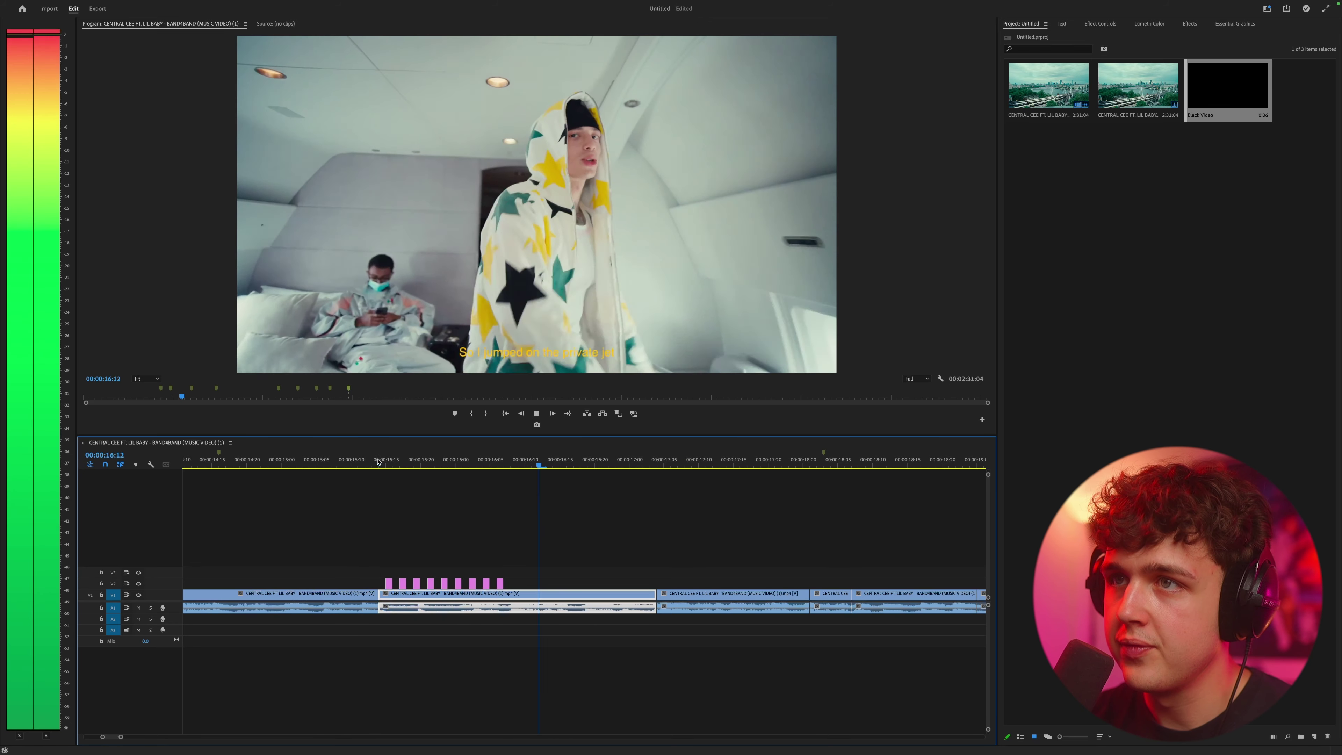
pyautogui.click(378, 462)
pyautogui.click(540, 556)
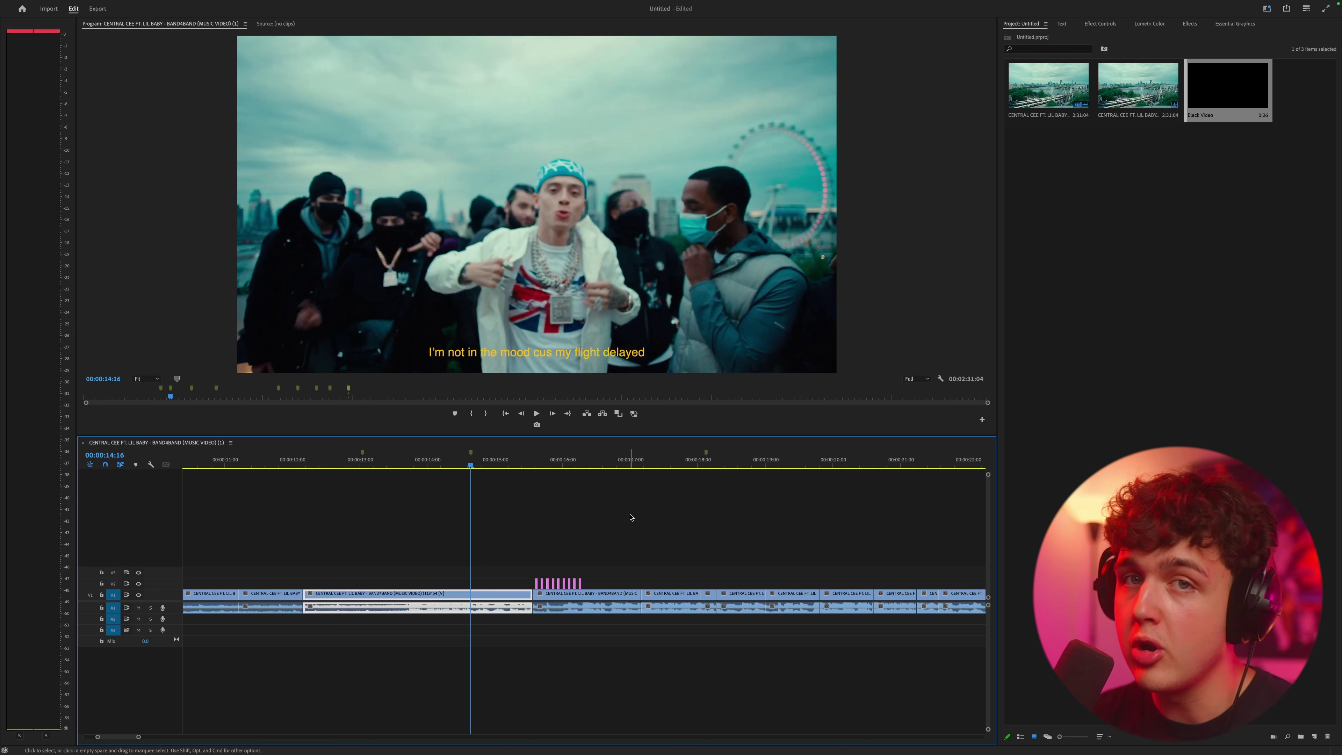
# Open the settings for creating captions from the sequence's transcript
pyautogui.scroll(-10, 631, 517)
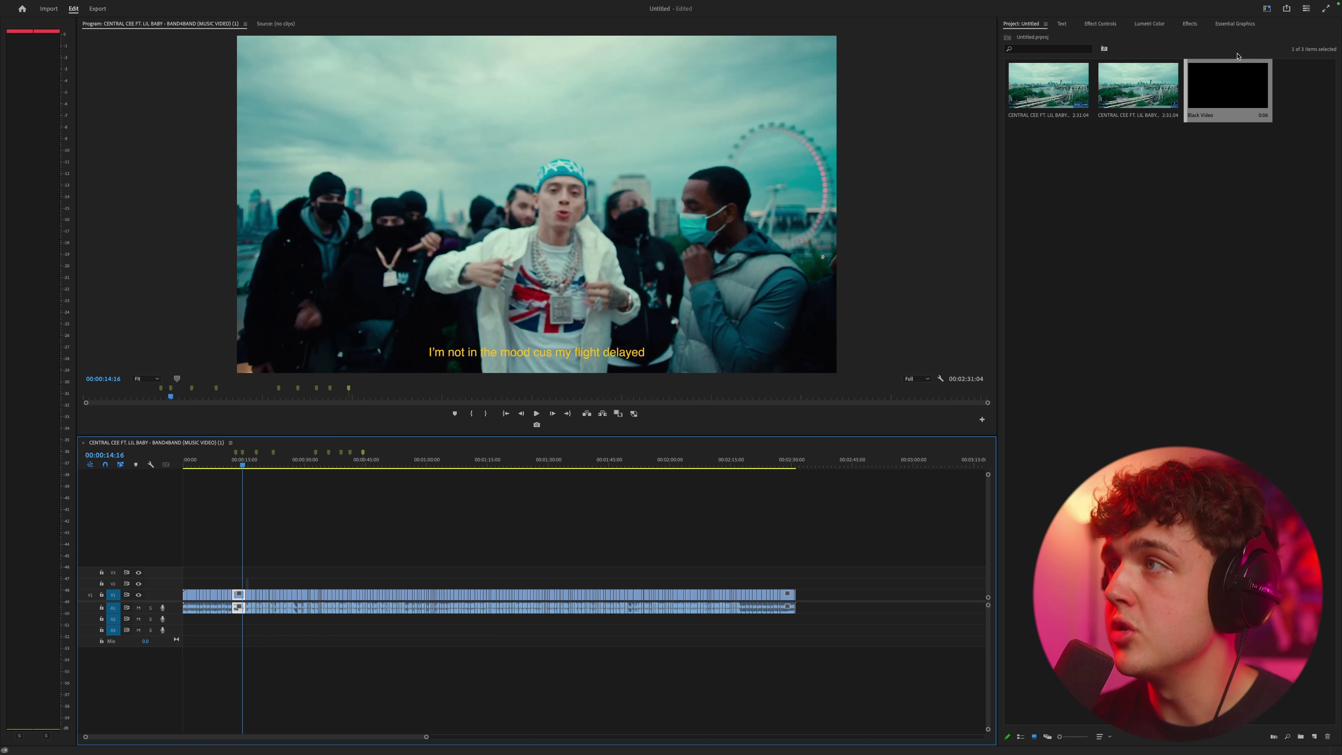
pyautogui.click(1062, 23)
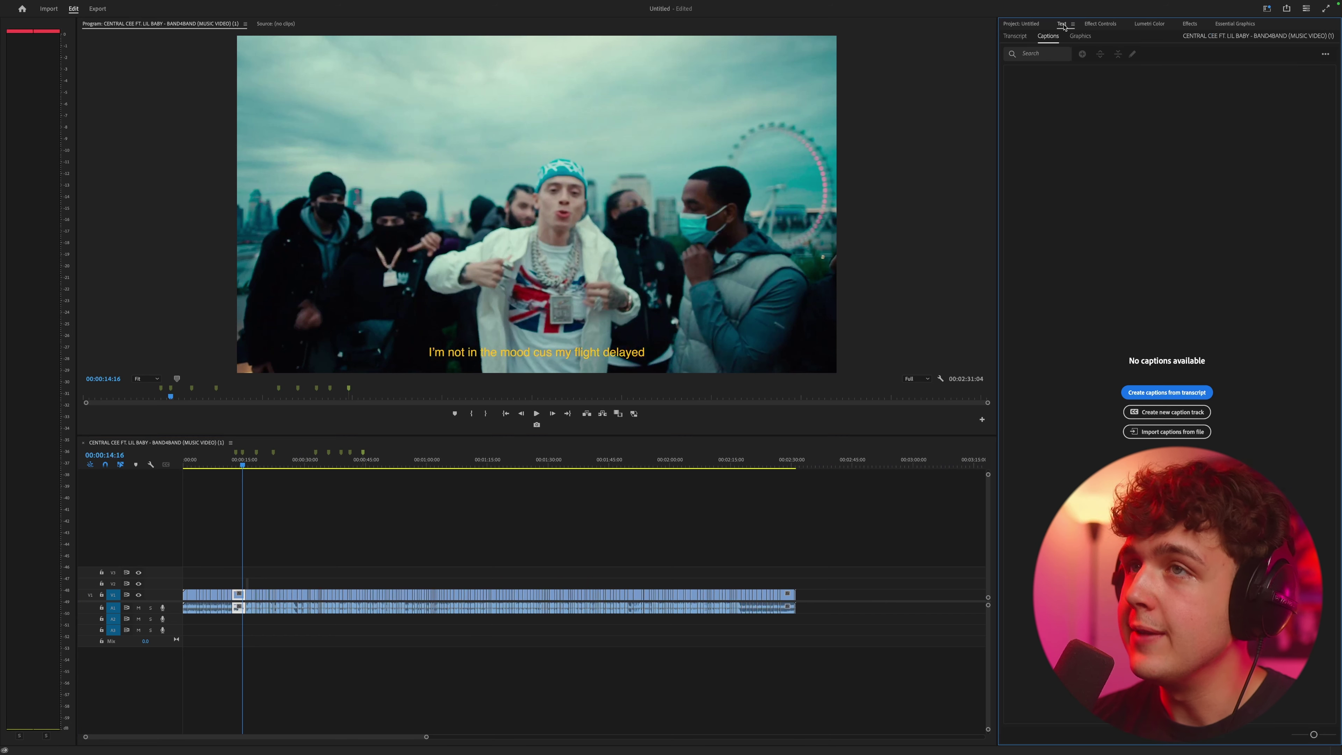
pyautogui.click(290, 5)
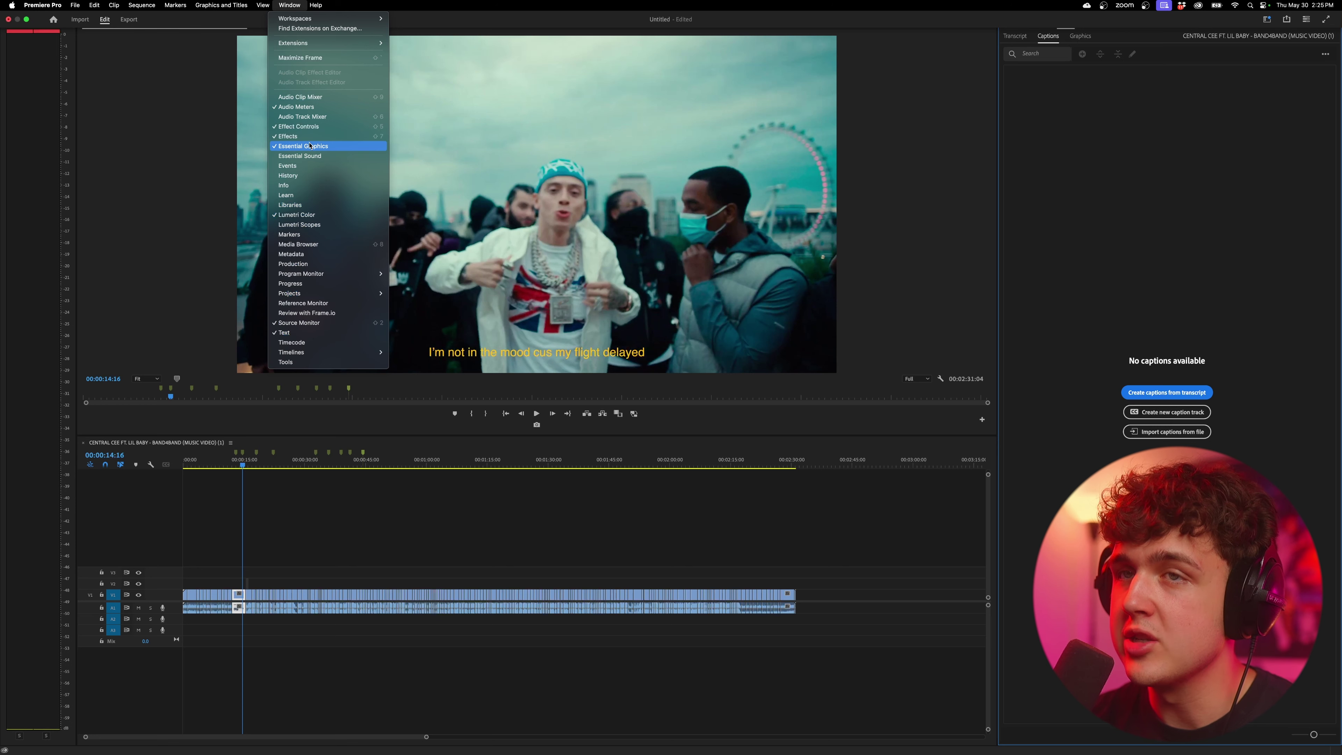
pyautogui.click(324, 149)
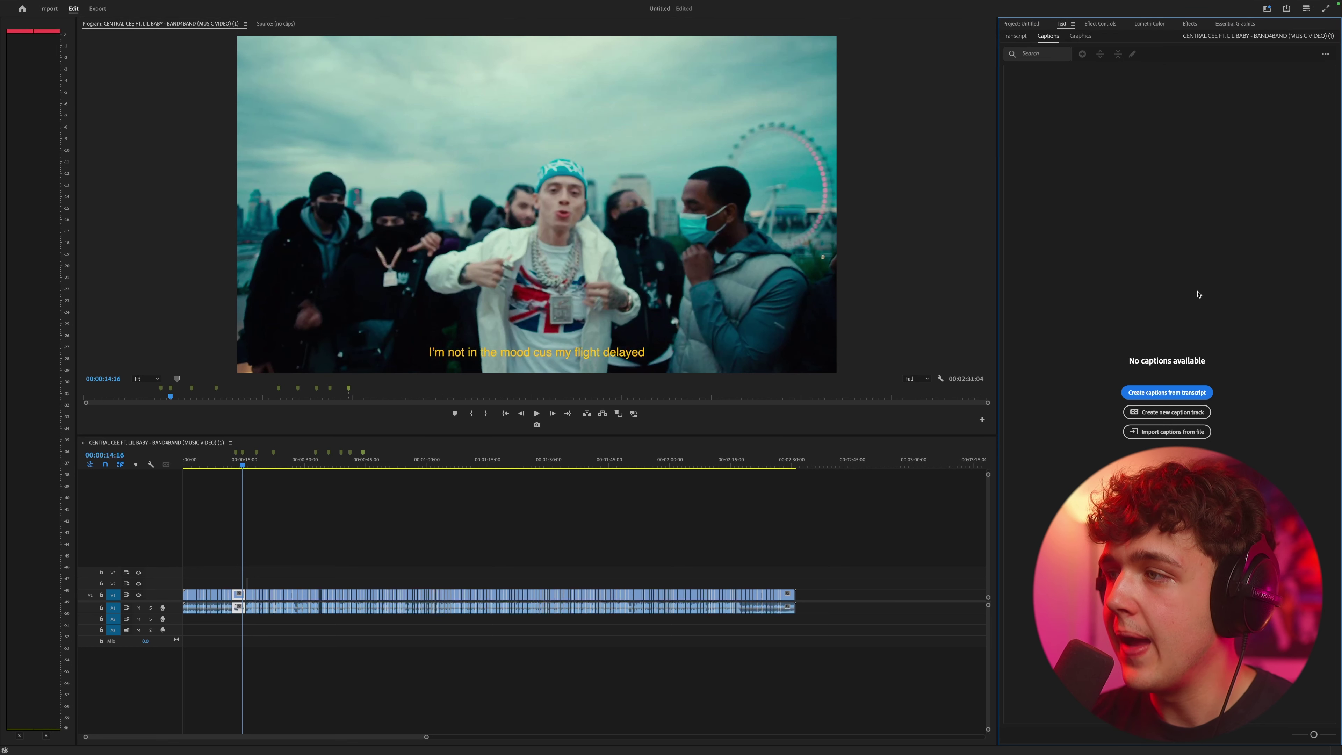
pyautogui.click(1191, 394)
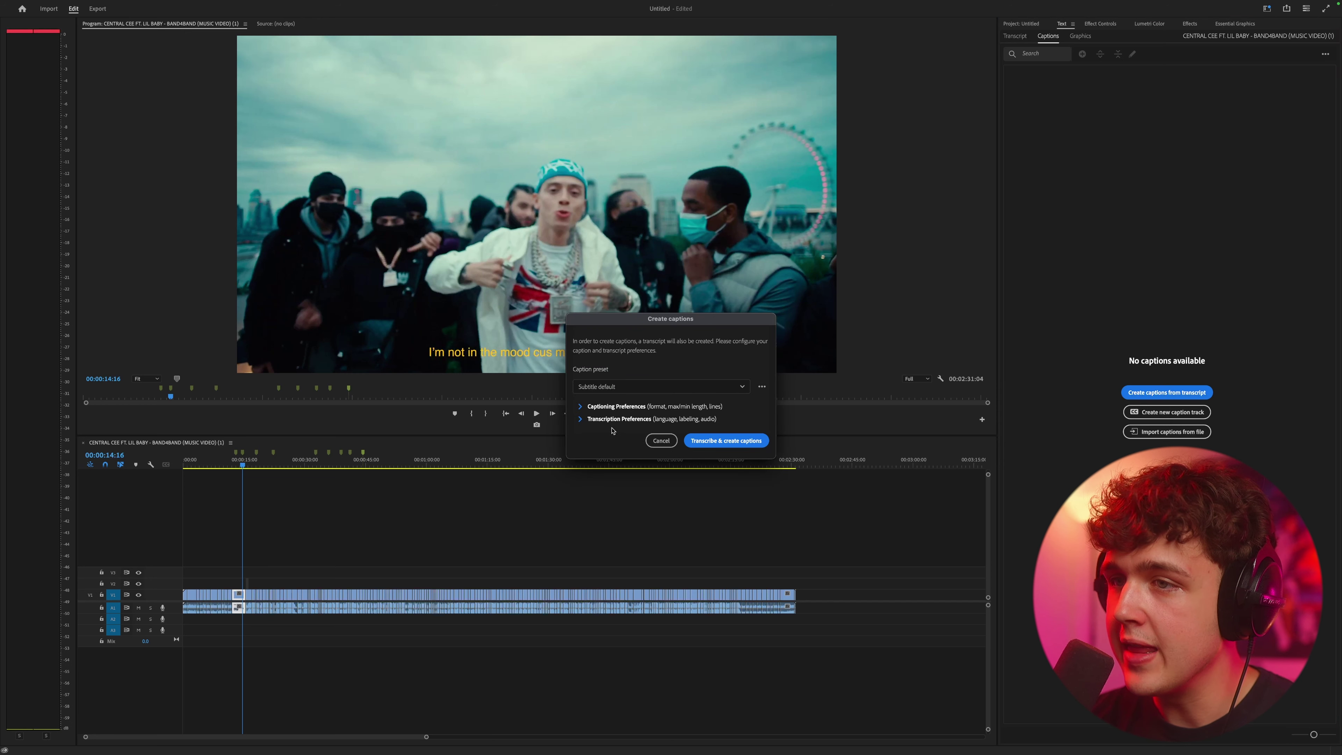
# Set the caption lines to Single in the captioning preferences, keeping the Subtitle default preset
pyautogui.click(581, 419)
pyautogui.click(580, 327)
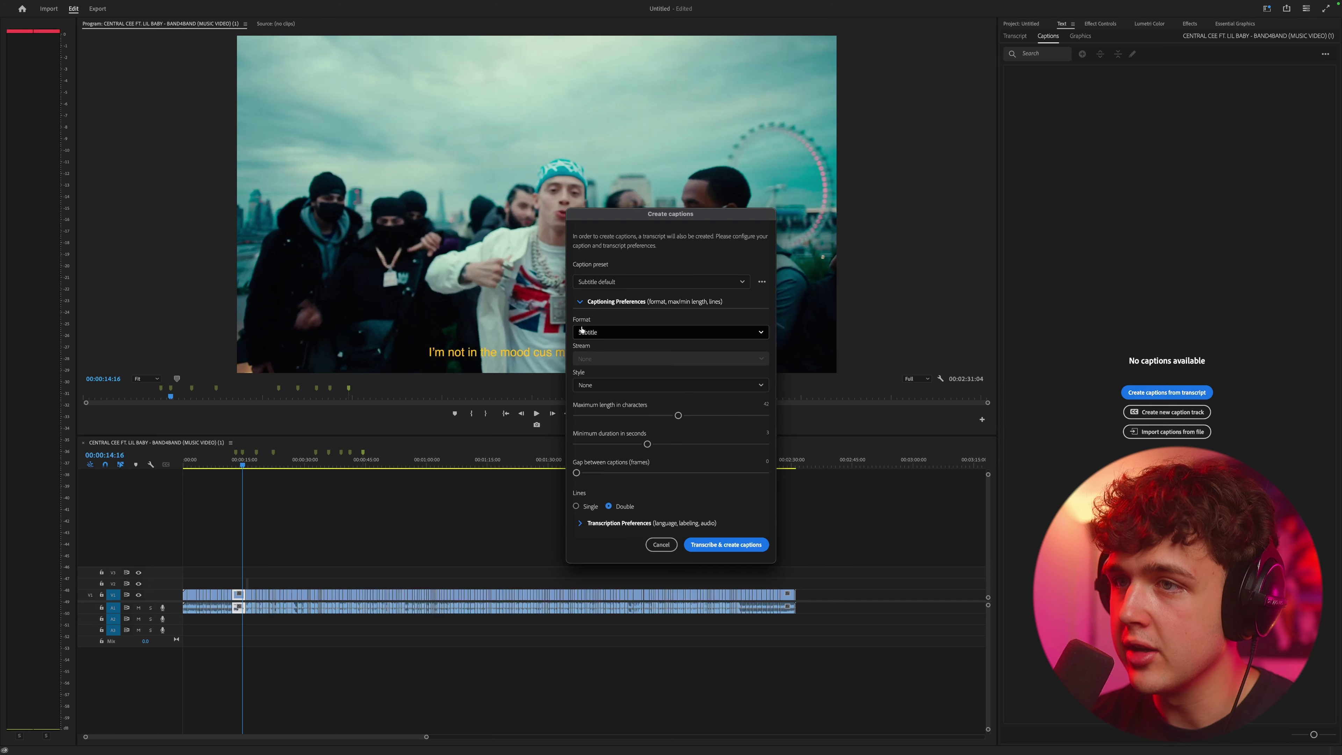
pyautogui.click(577, 507)
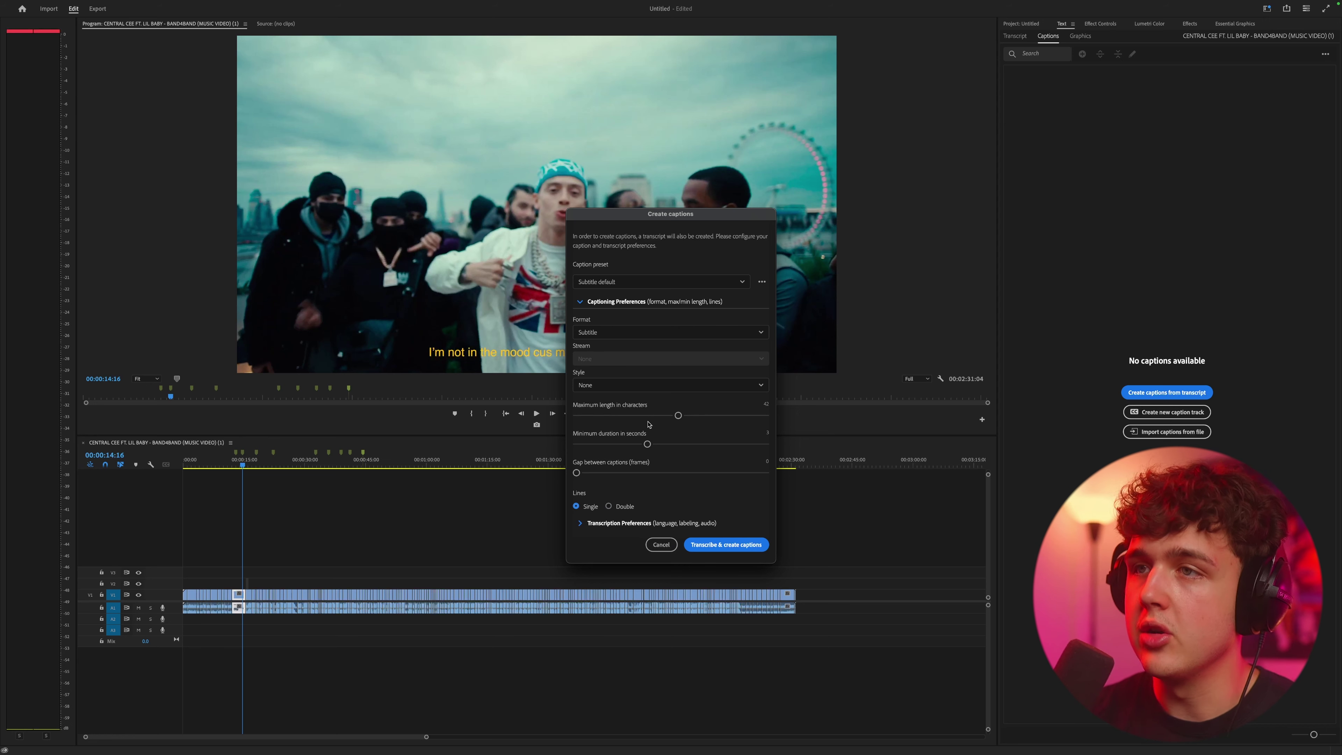
pyautogui.moveTo(672, 212); pyautogui.dragTo(945, 180)
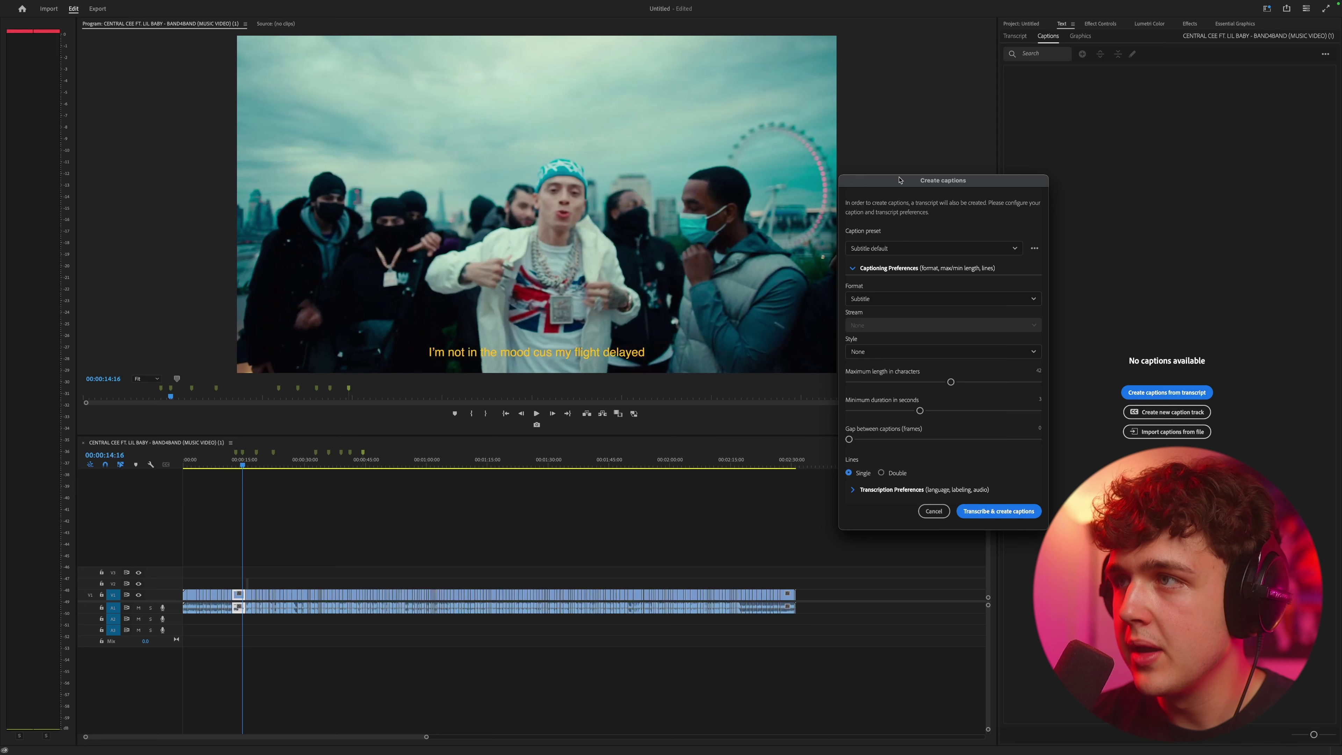
pyautogui.moveTo(897, 181); pyautogui.dragTo(797, 167)
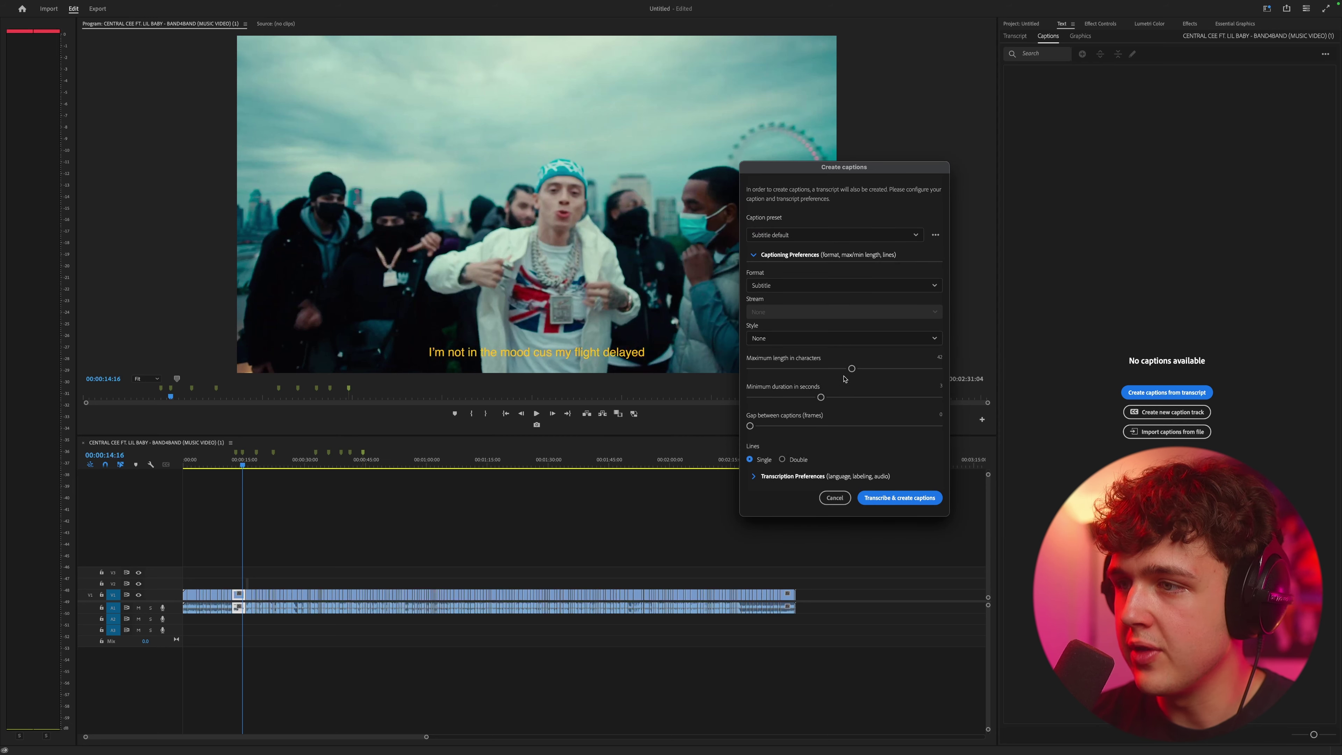
# Transcribe the Mix audio in English without separating speakers, and create the captions
pyautogui.click(793, 476)
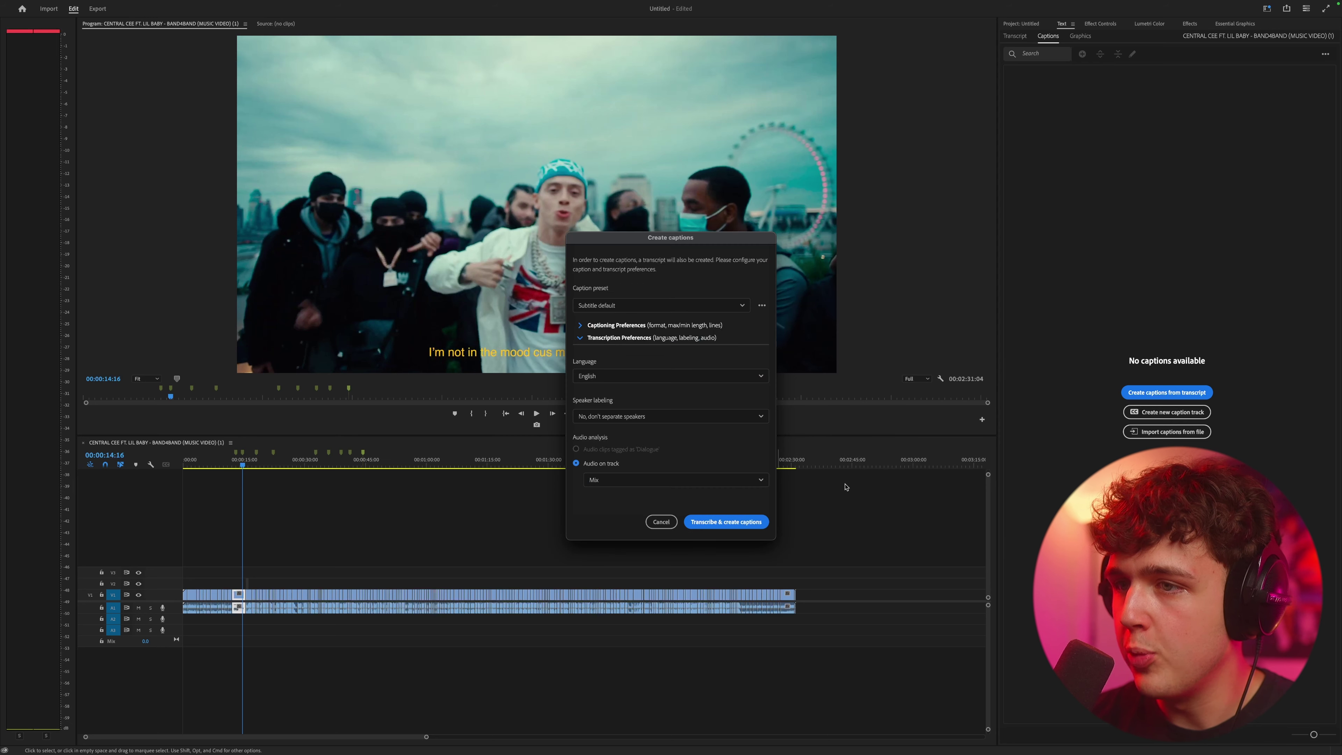
pyautogui.click(601, 481)
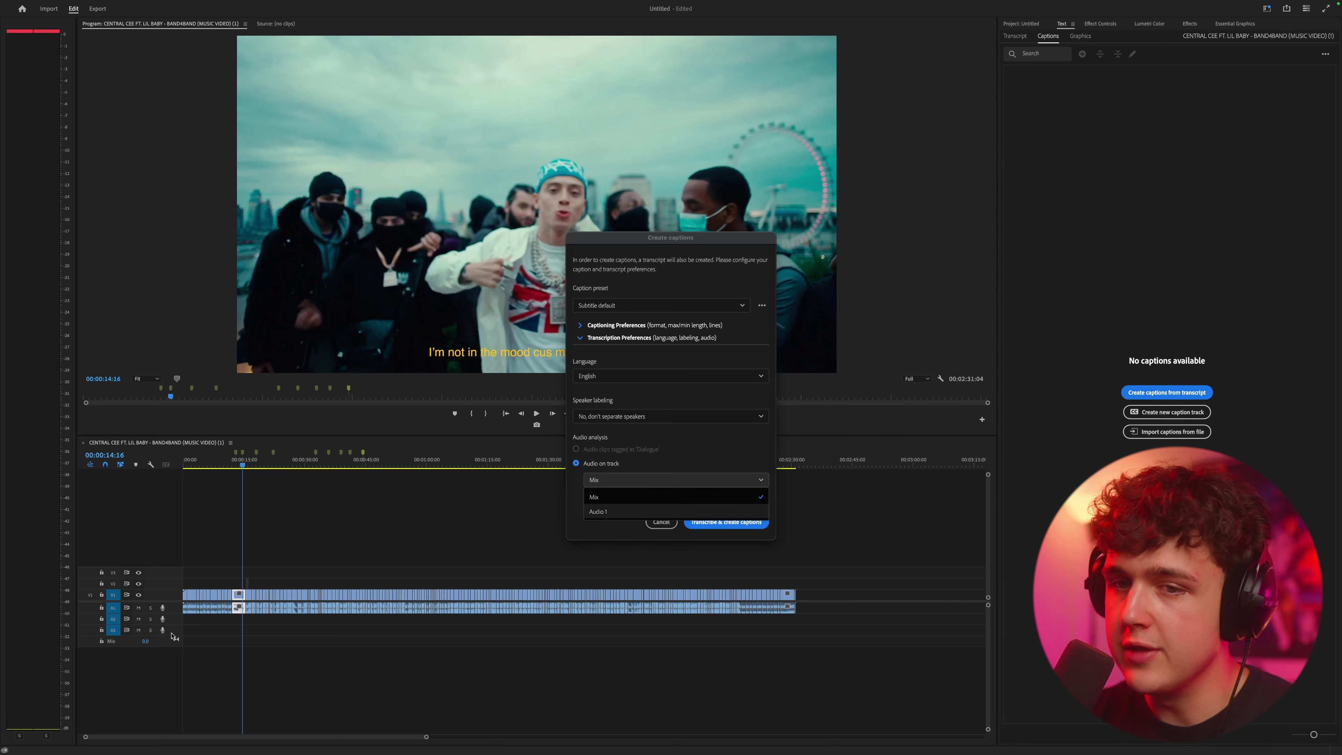
pyautogui.click(692, 439)
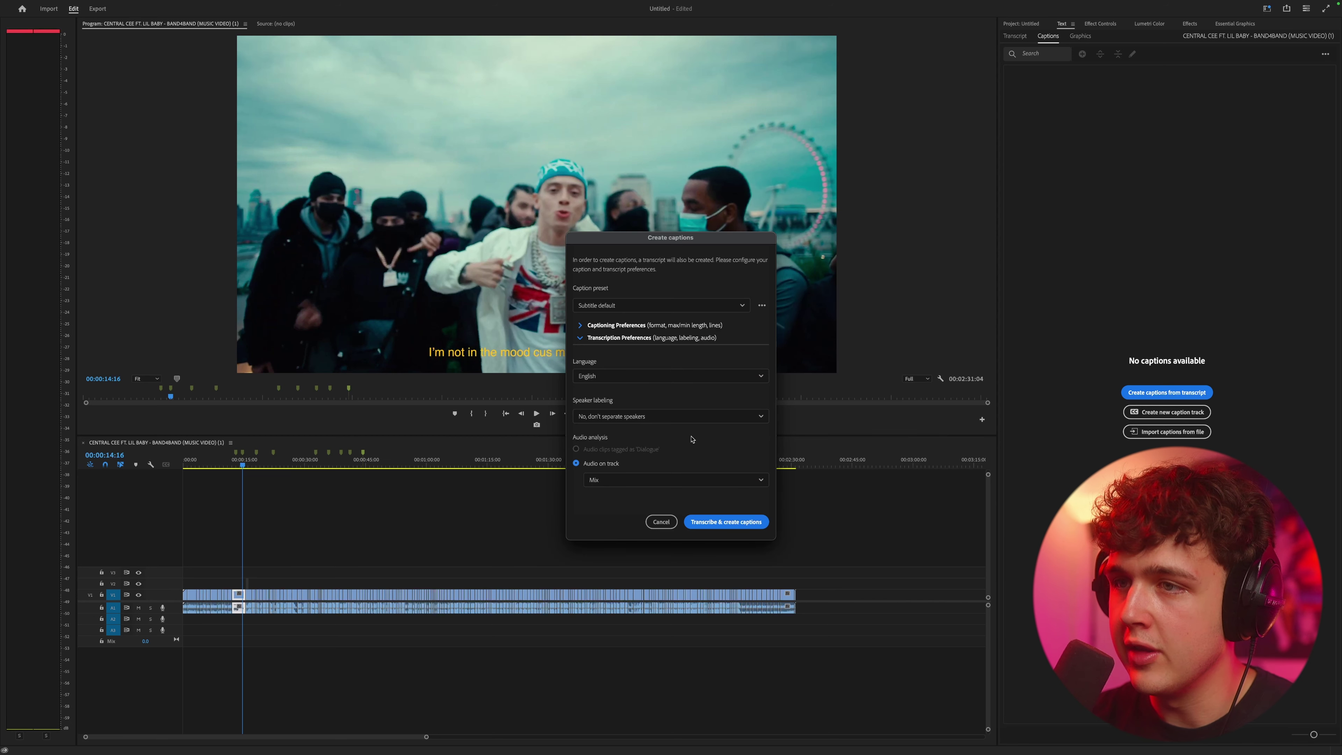
pyautogui.click(661, 416)
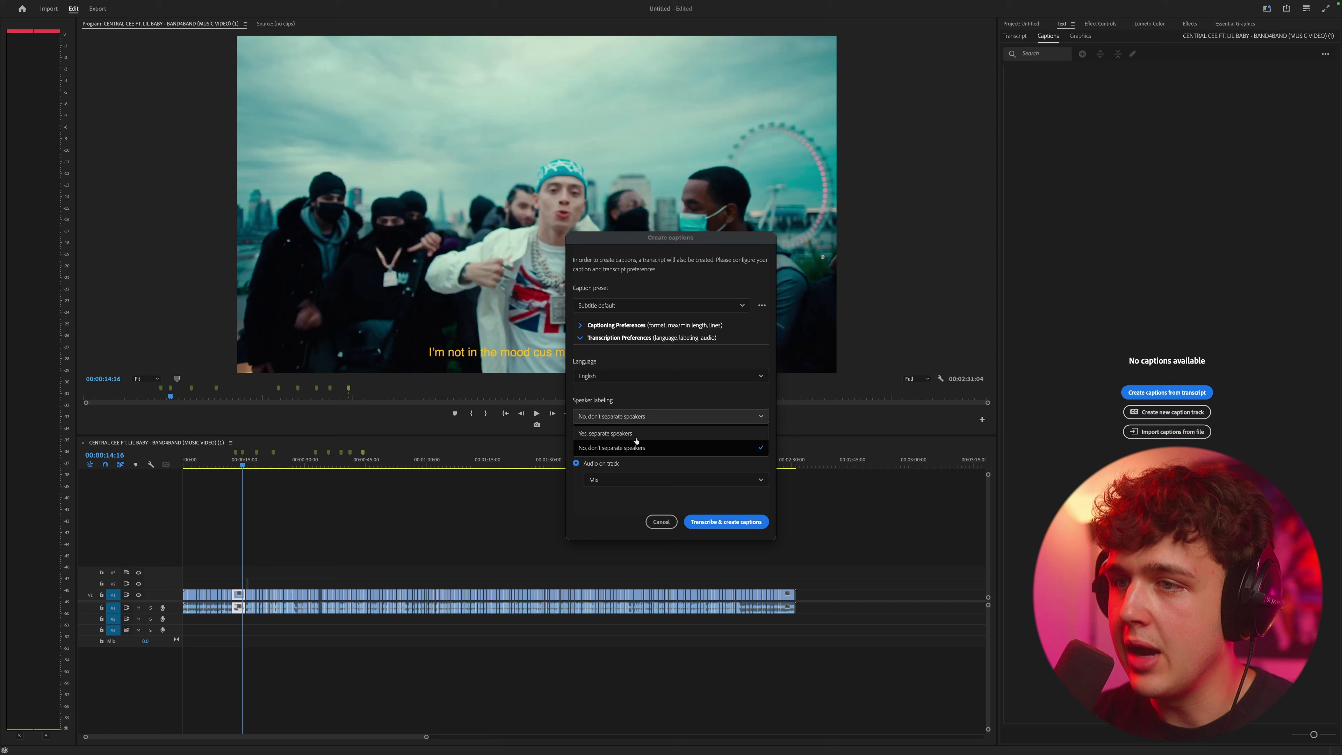
pyautogui.click(618, 449)
pyautogui.click(634, 416)
pyautogui.click(615, 432)
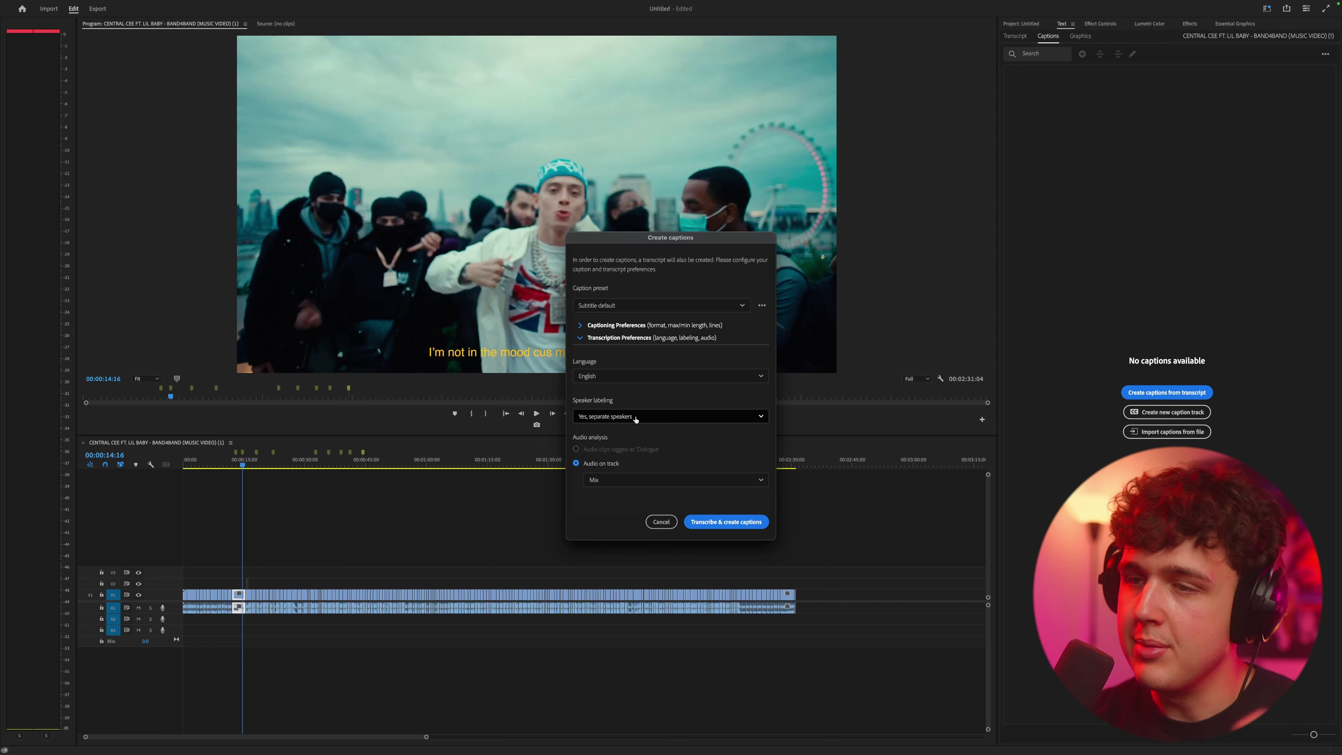
pyautogui.click(636, 418)
pyautogui.click(628, 448)
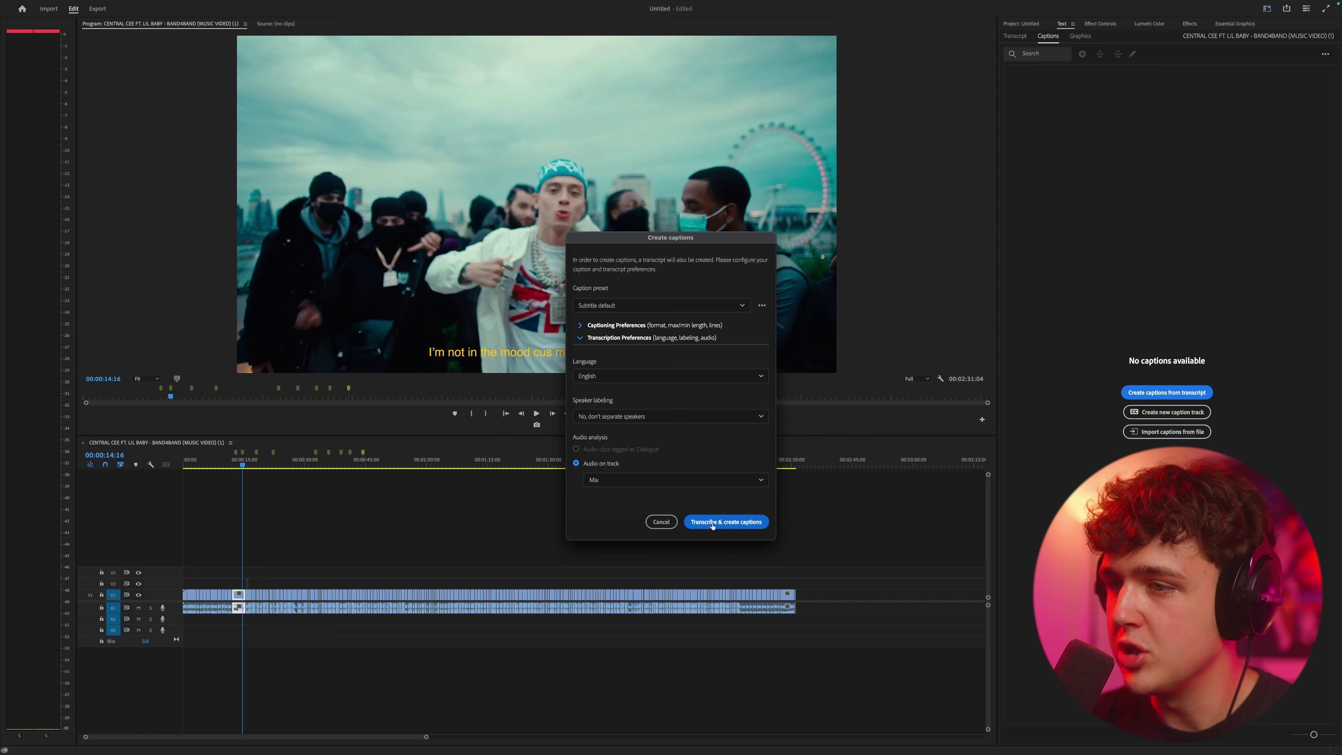
pyautogui.click(724, 523)
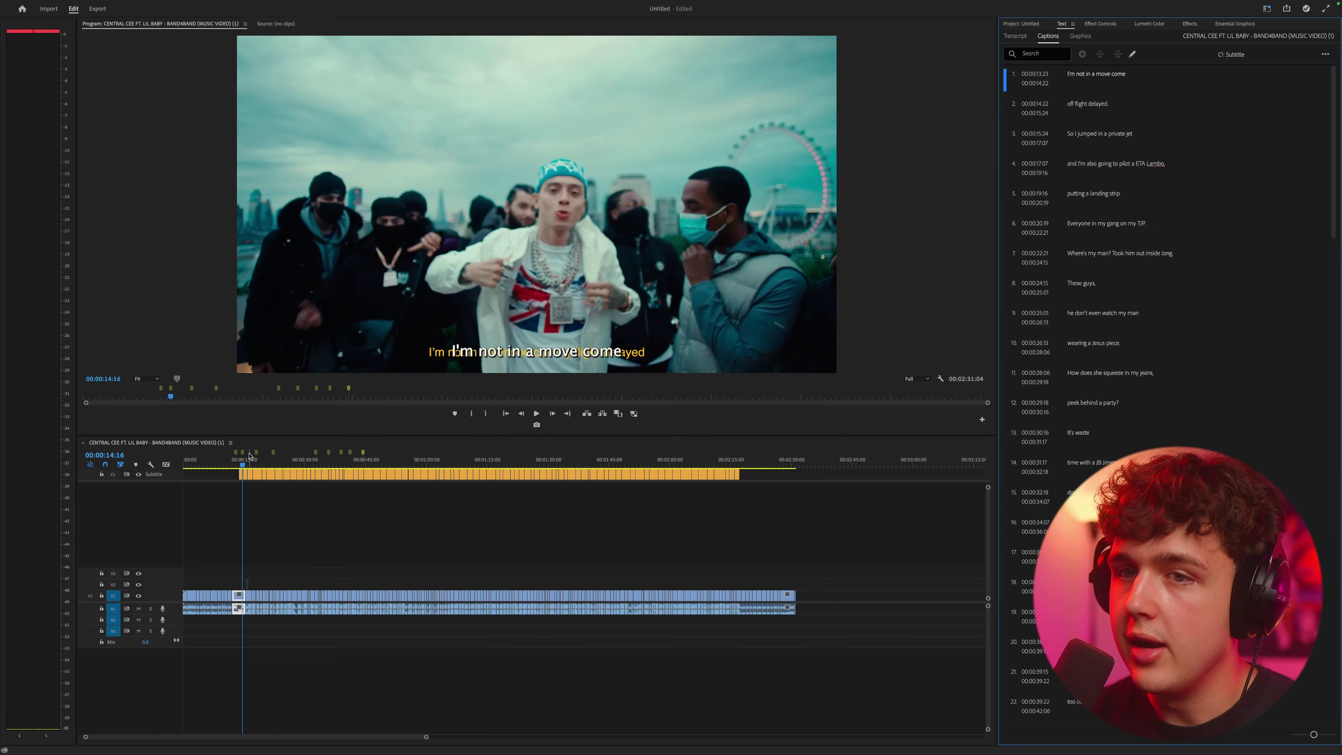
# Play the captioned section and check the captions against the lyrics up to 00:00:20:02
pyautogui.moveTo(244, 464); pyautogui.dragTo(241, 464)
pyautogui.scroll(2, 225, 512)
pyautogui.press('space')
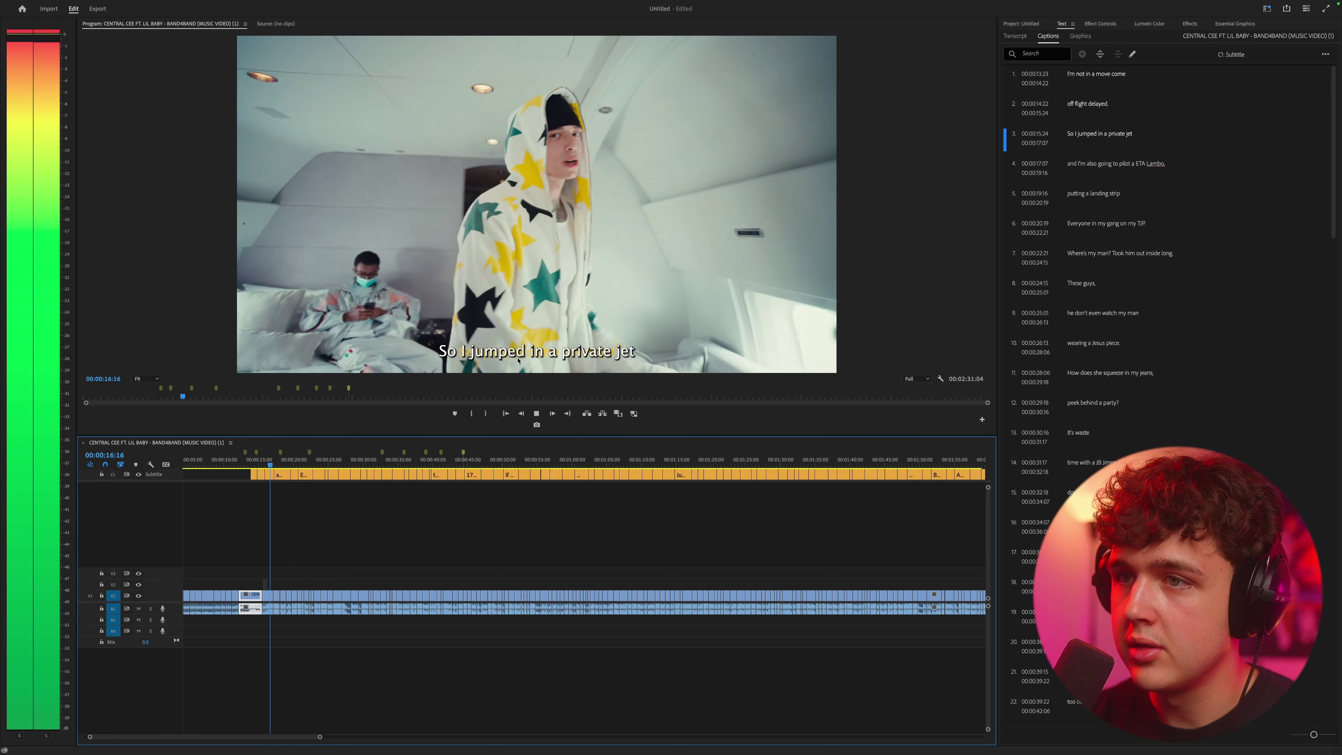
pyautogui.click(301, 465)
pyautogui.moveTo(301, 465); pyautogui.dragTo(294, 465)
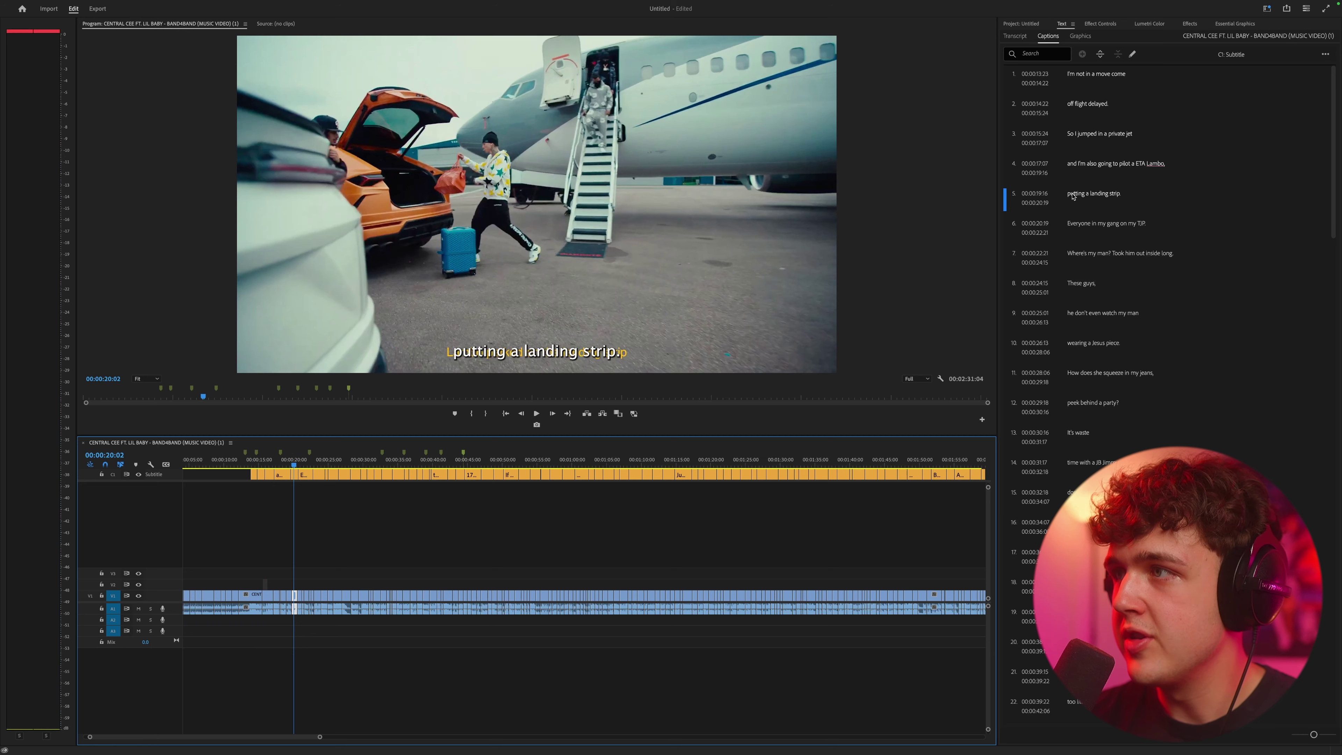
# Append "fbehsbfjkhse" to the fifth caption, "putting a landing strip", and preview it in the sequence around 00:00:20:07
pyautogui.doubleClick(1086, 194)
pyautogui.click(1132, 194)
pyautogui.write('fbehsbfjkhse')
pyautogui.press('Escape')
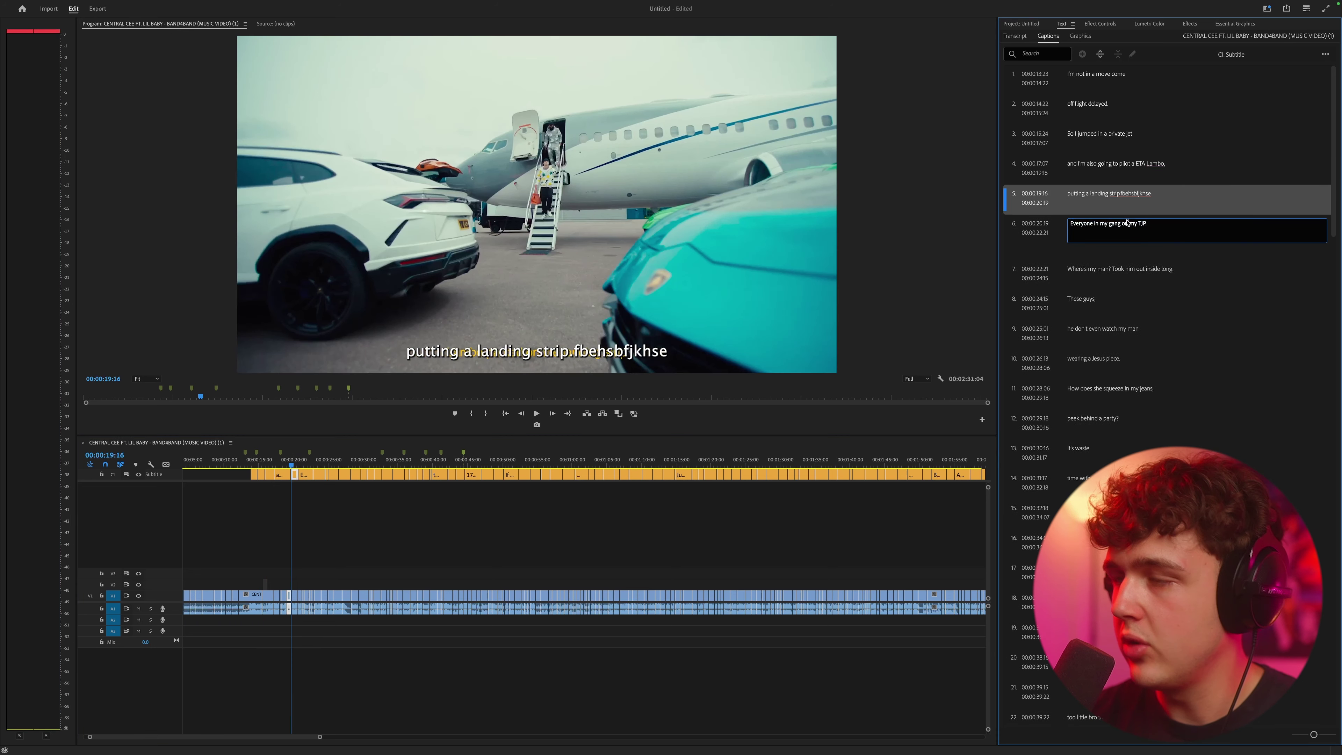
pyautogui.doubleClick(1157, 195)
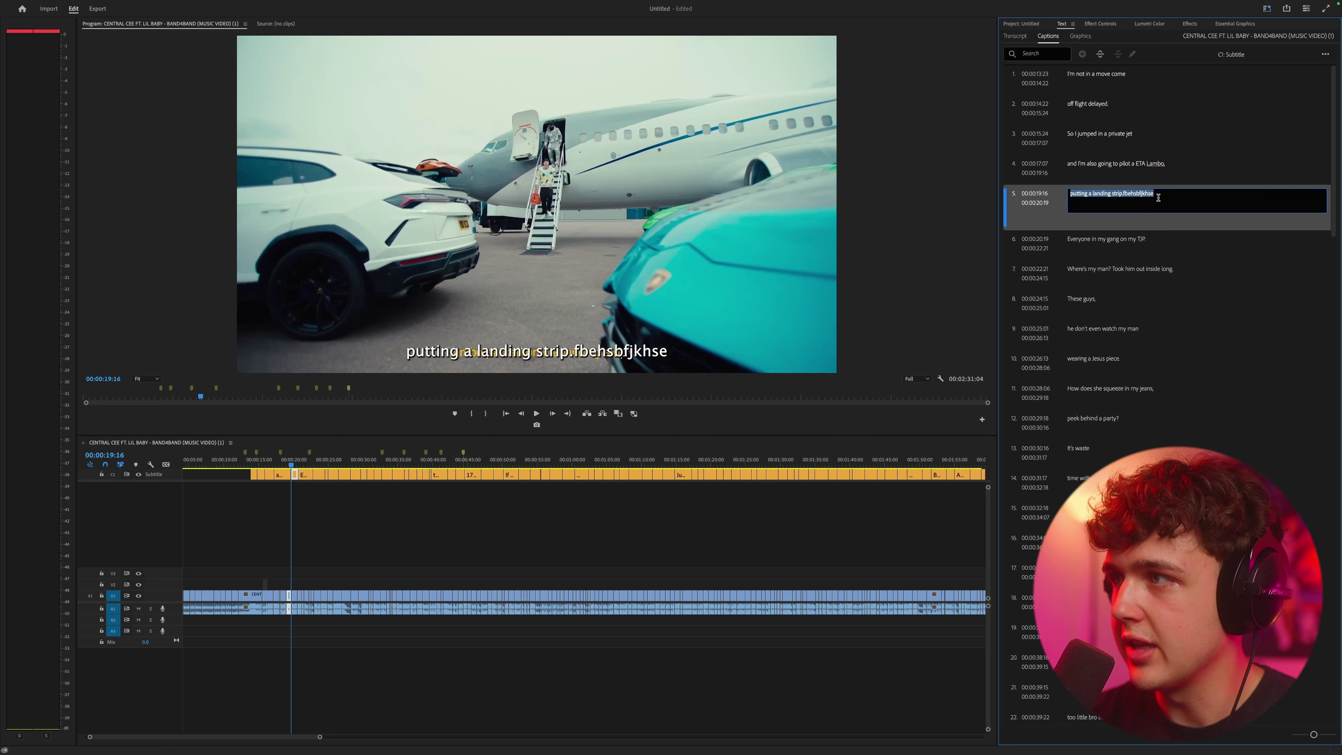
pyautogui.click(345, 497)
pyautogui.scroll(5, 288, 483)
pyautogui.click(317, 461)
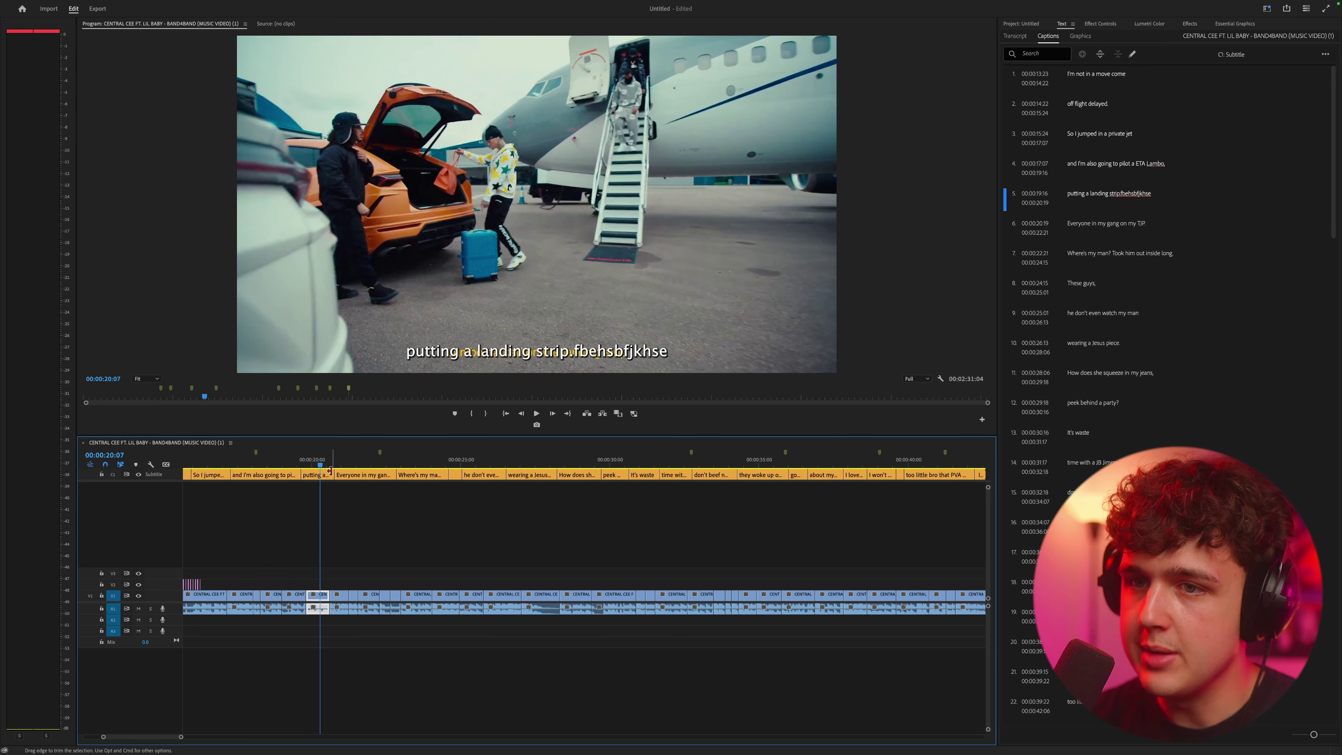
# Select all captions on the subtitle track and set their text fill to yellow
pyautogui.scroll(-5, 335, 471)
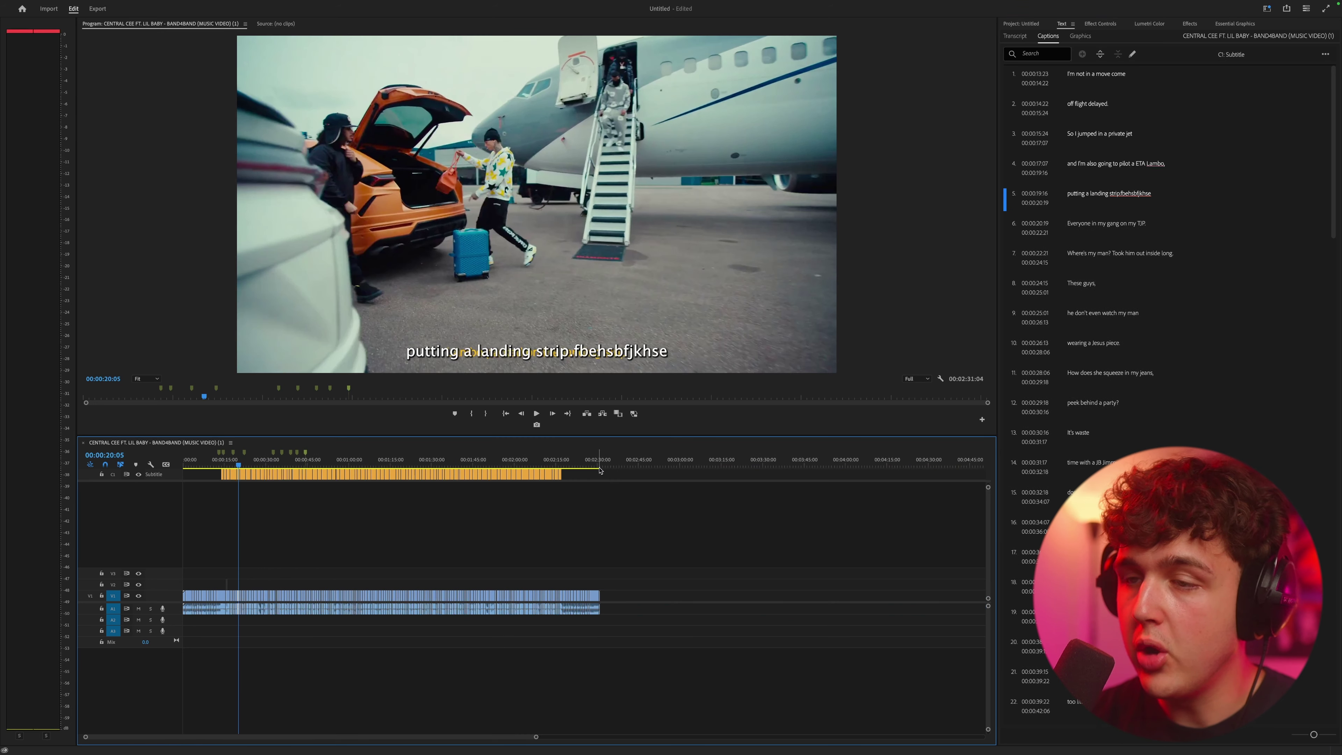
pyautogui.moveTo(610, 477); pyautogui.dragTo(217, 478)
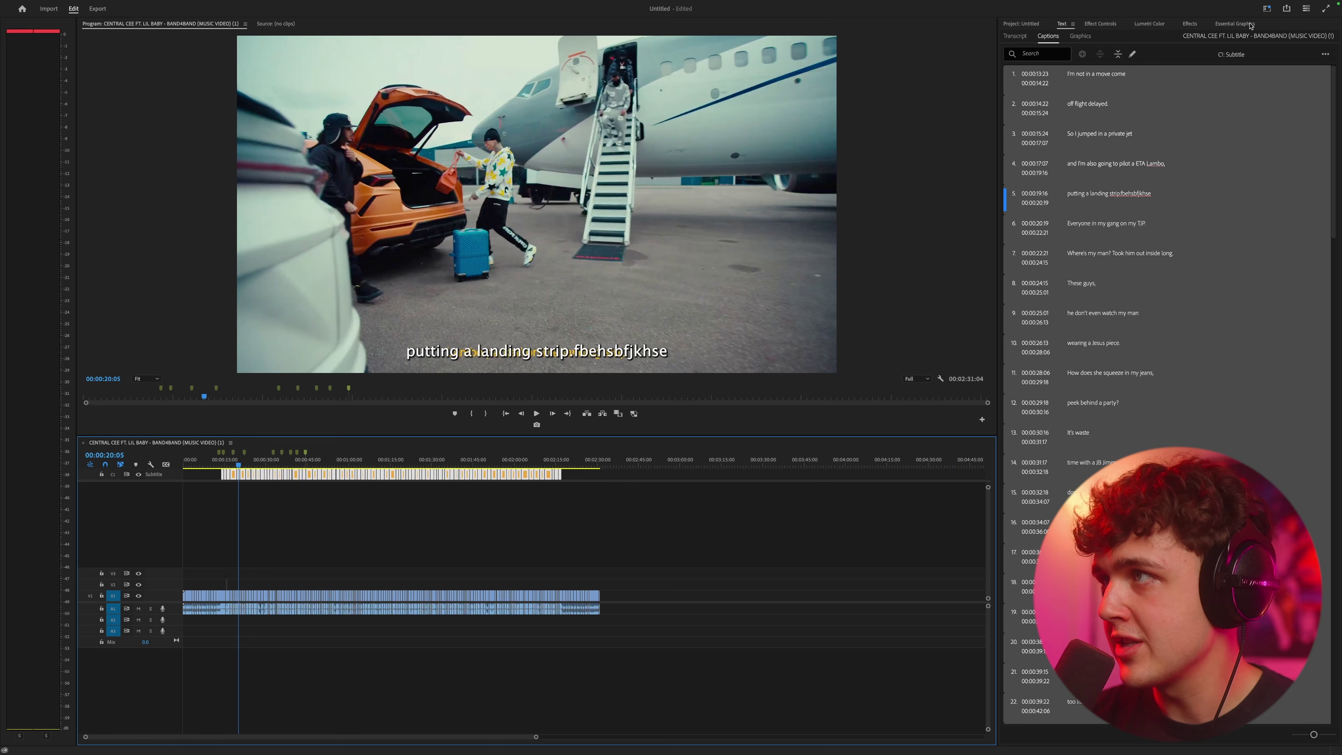
pyautogui.click(1235, 24)
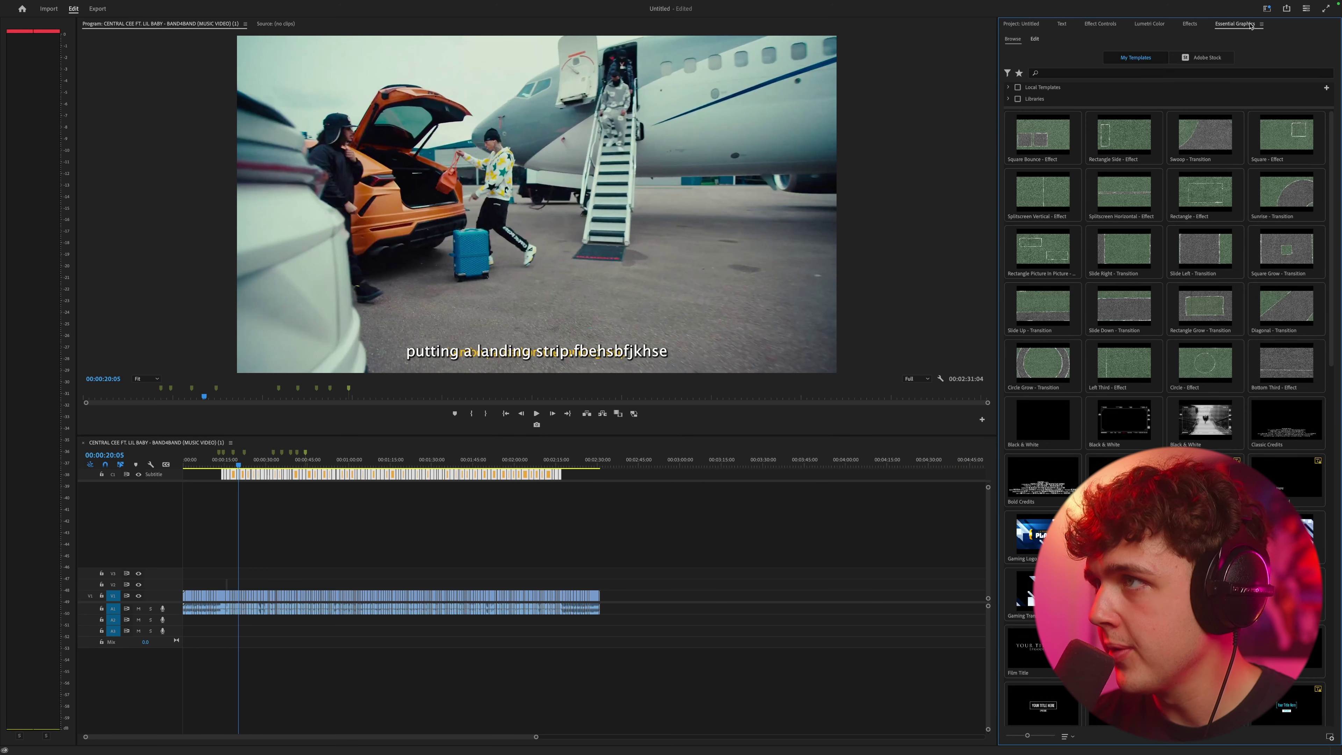
pyautogui.click(1035, 39)
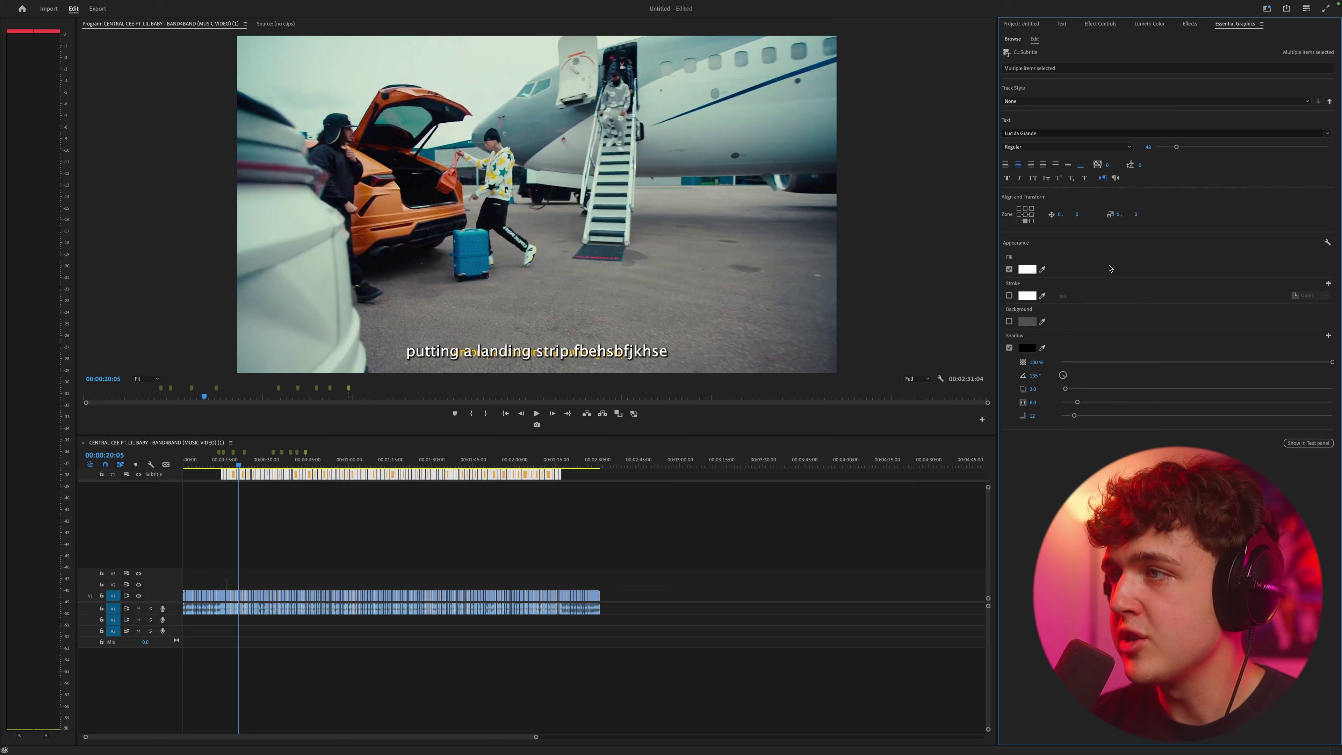
pyautogui.click(1027, 269)
pyautogui.click(685, 361)
pyautogui.click(677, 451)
pyautogui.moveTo(689, 360); pyautogui.dragTo(690, 355)
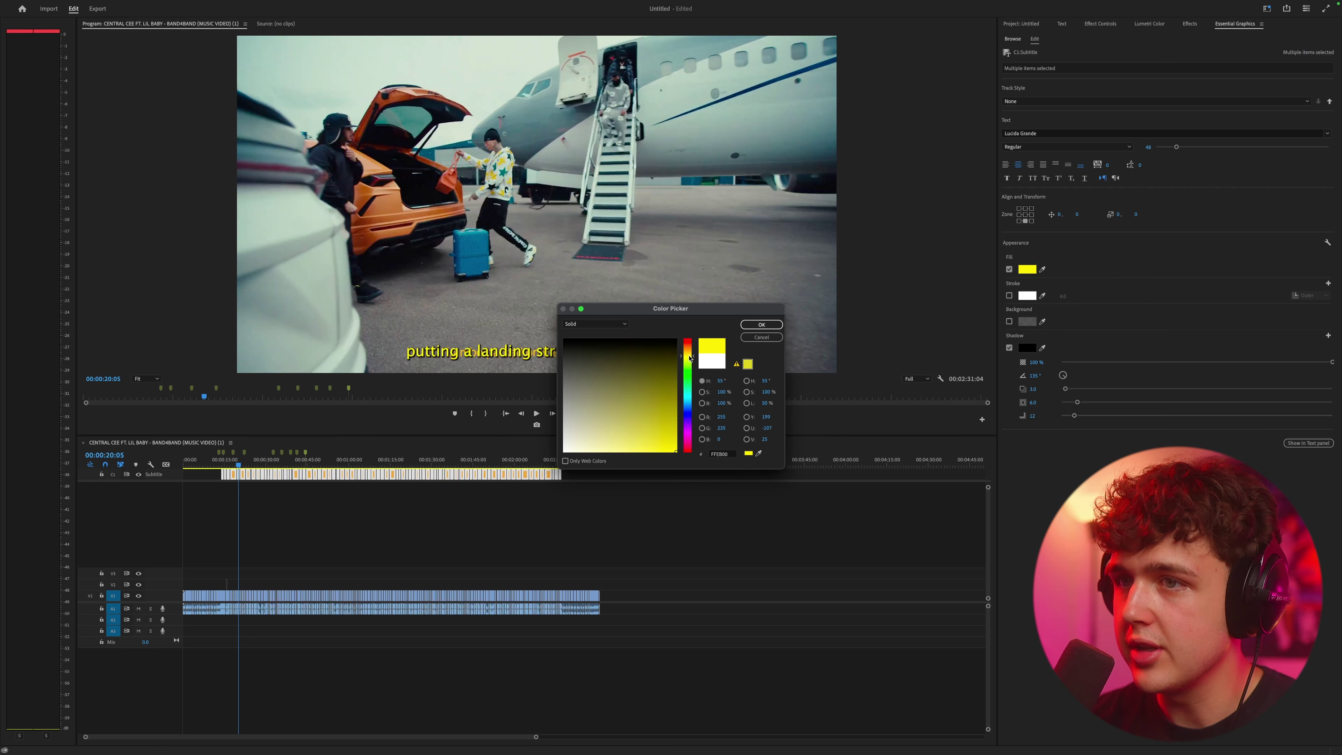
pyautogui.click(762, 325)
# Turn off the shadow on the selected captions and set their text in slightly smaller Arial
pyautogui.click(1009, 347)
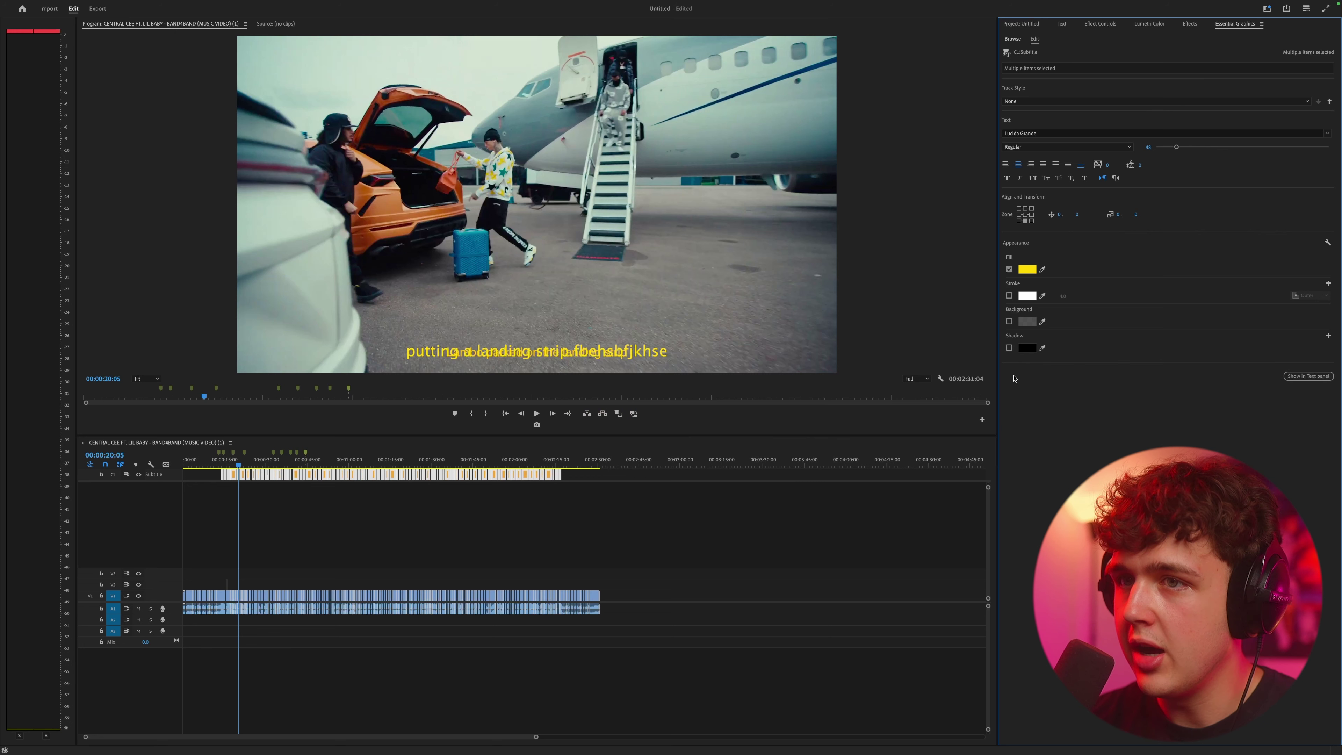
pyautogui.moveTo(1176, 149); pyautogui.dragTo(1174, 148)
pyautogui.click(1048, 133)
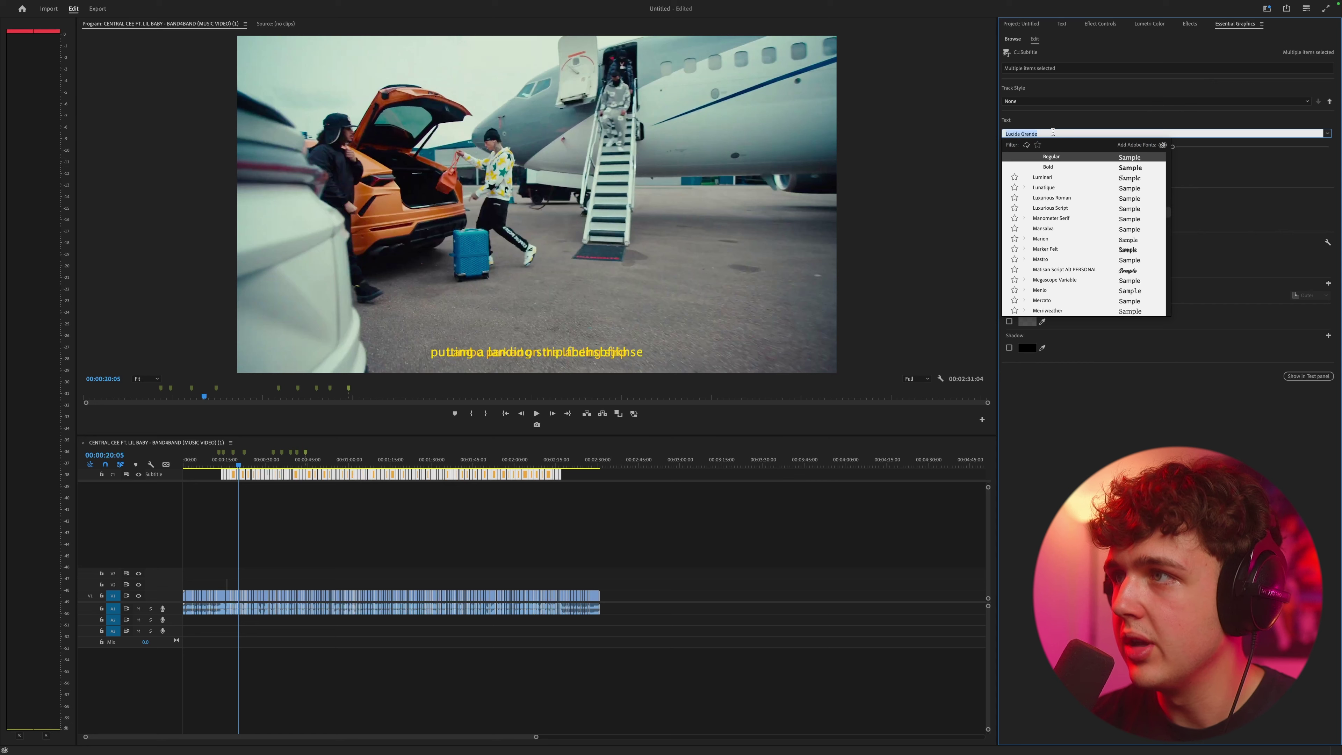
pyautogui.write('arial')
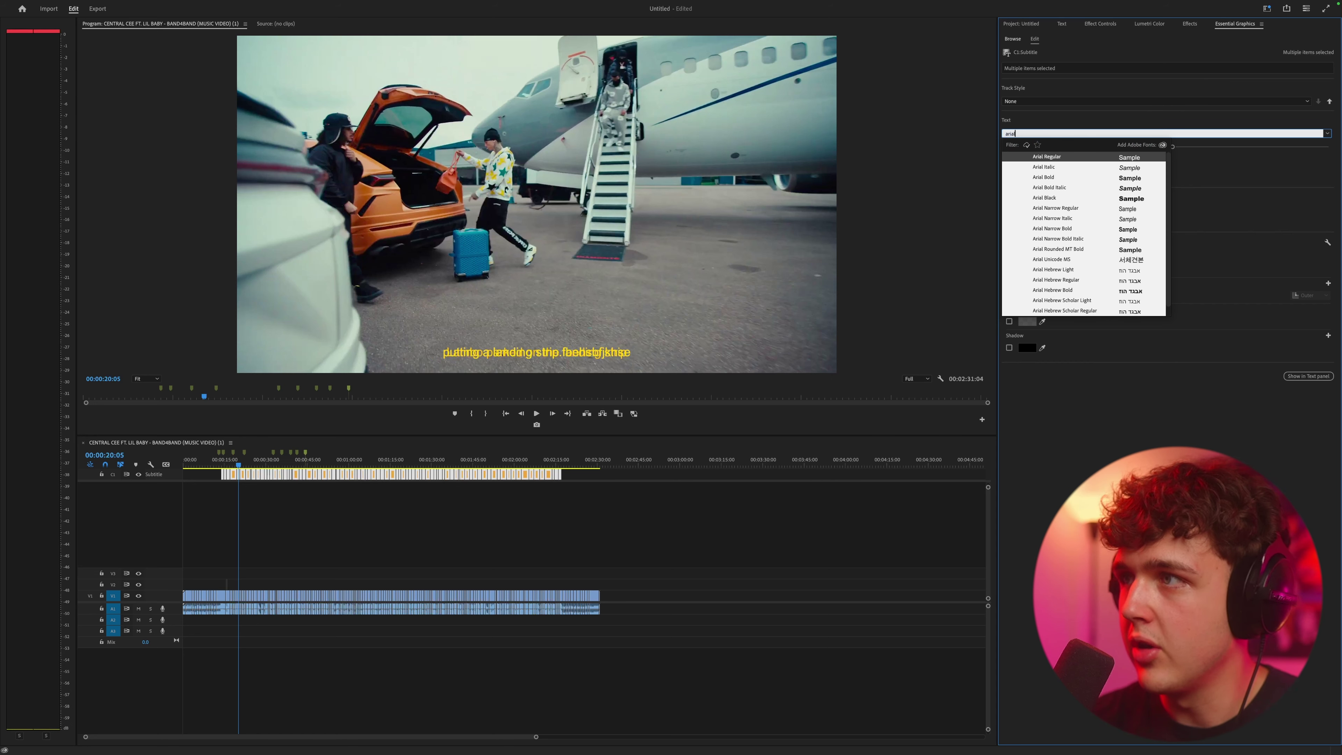
pyautogui.press('Return')
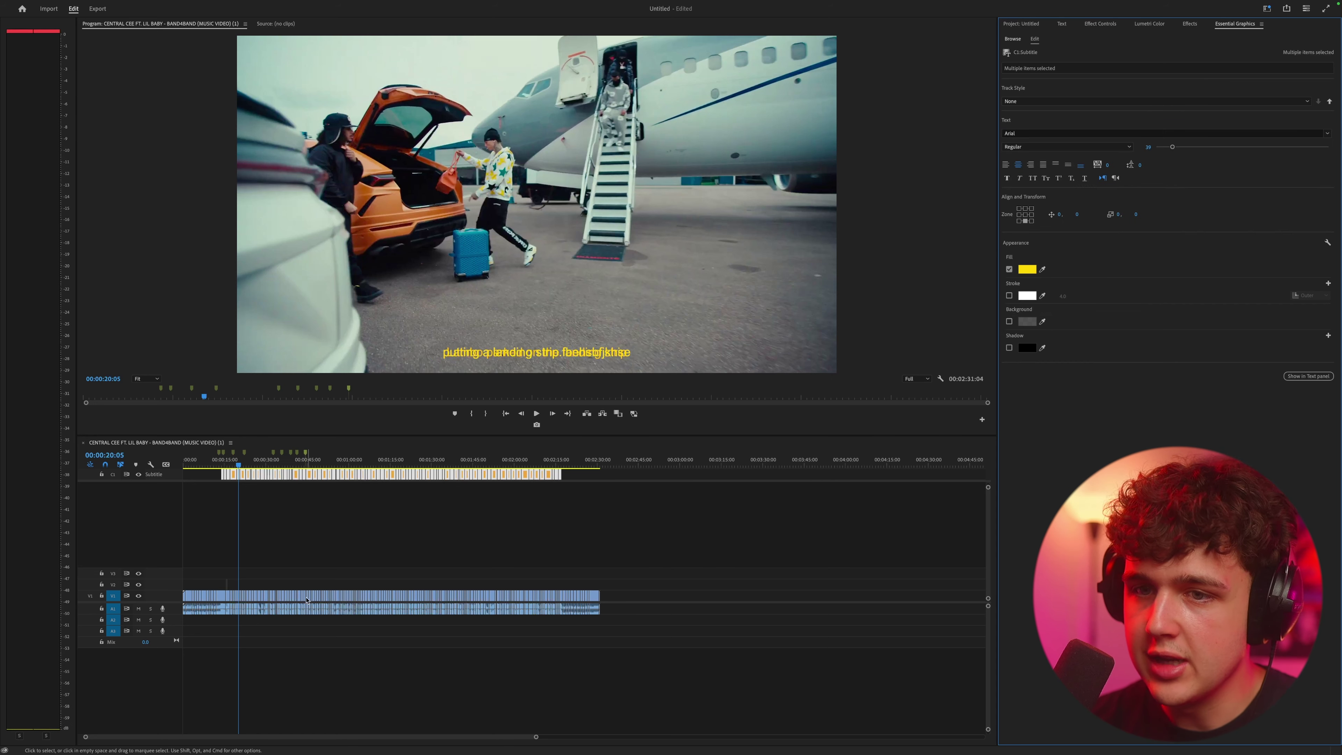
# Play the sequence up to 00:00:44:24 and check how the restyled captions look over the footage
pyautogui.scroll(2, 246, 590)
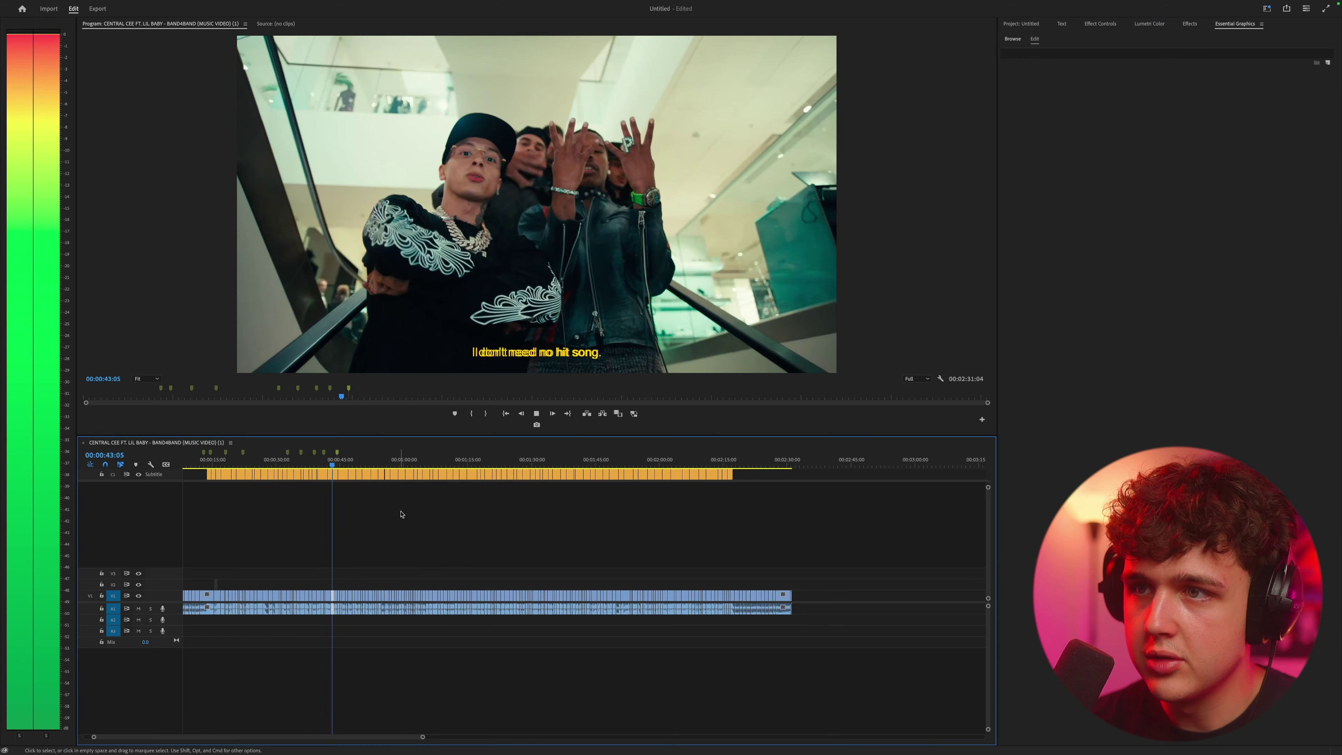
pyautogui.press('-')
pyautogui.press('space')
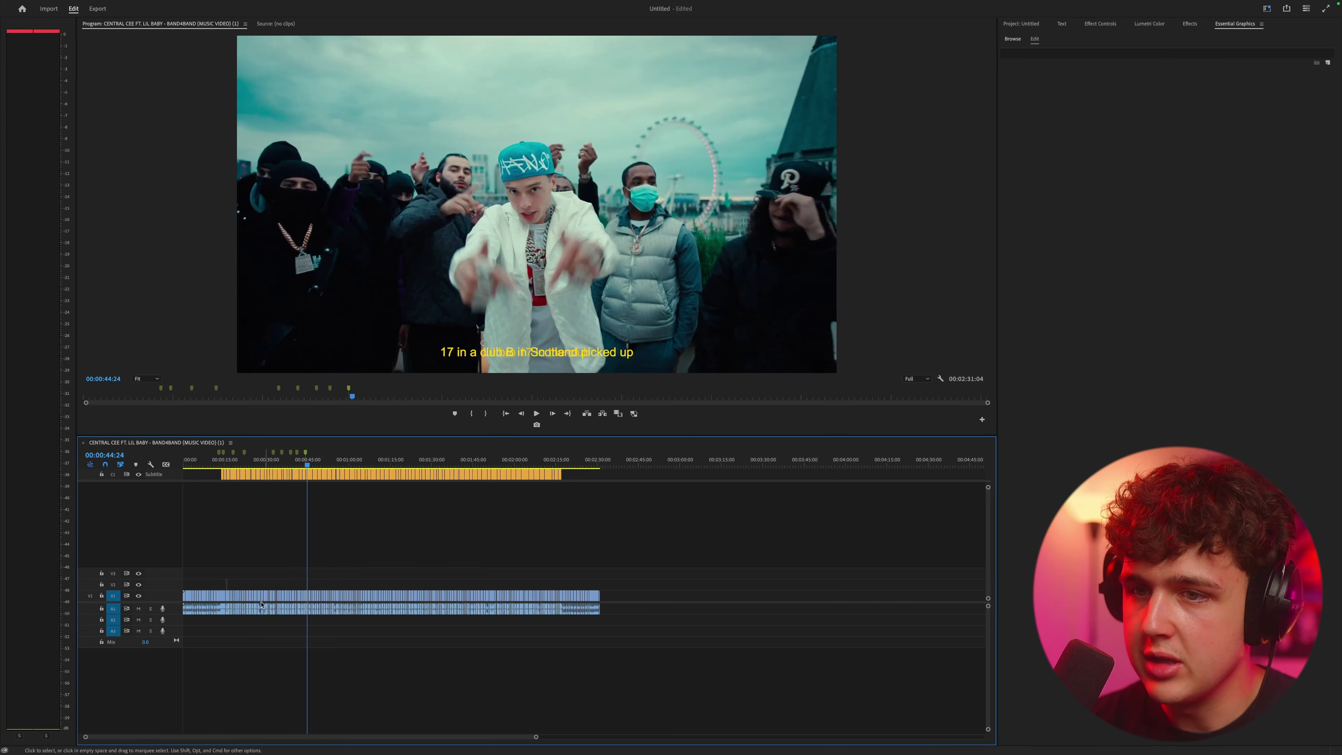
pyautogui.press('=')
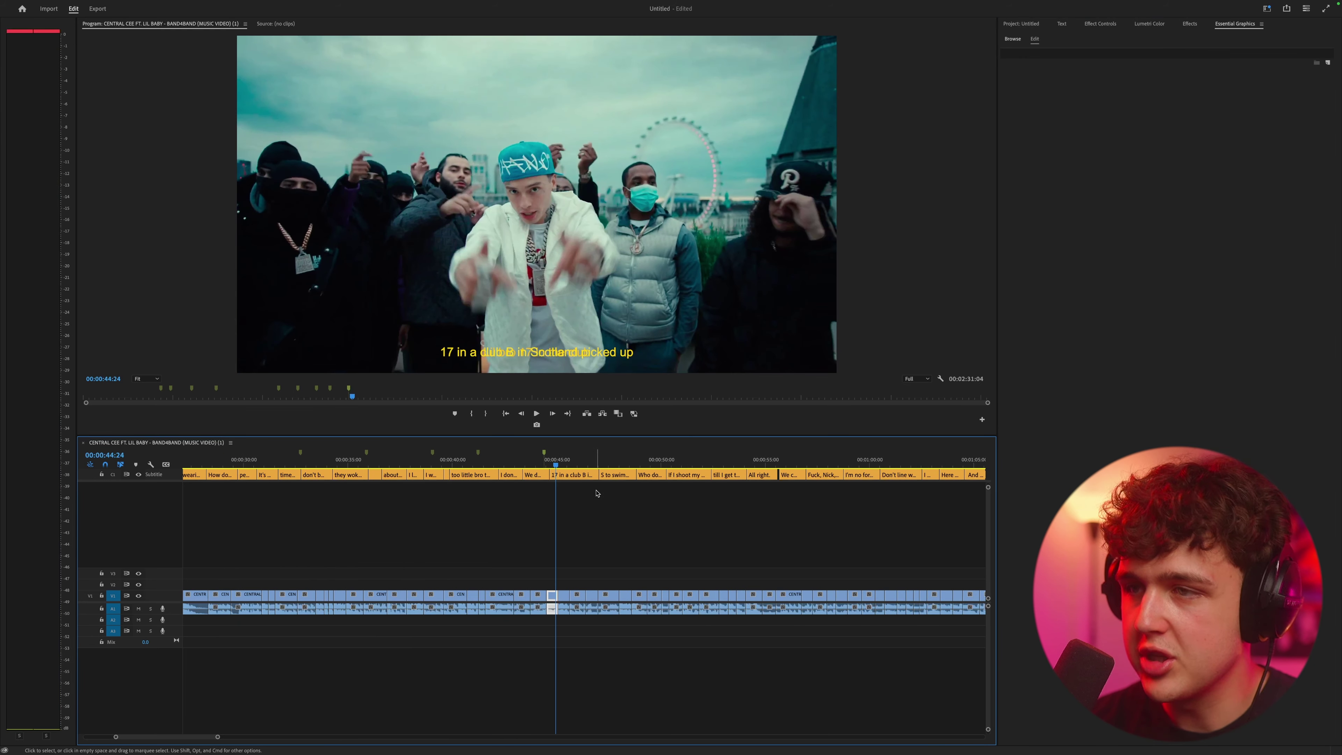
# Scale up the video clip at 00:00:44:18 to 132.1 so the burned-in subtitles fall outside the frame
pyautogui.click(1100, 24)
pyautogui.moveTo(1090, 79); pyautogui.dragTo(1106, 79)
pyautogui.press('space')
pyautogui.click(606, 522)
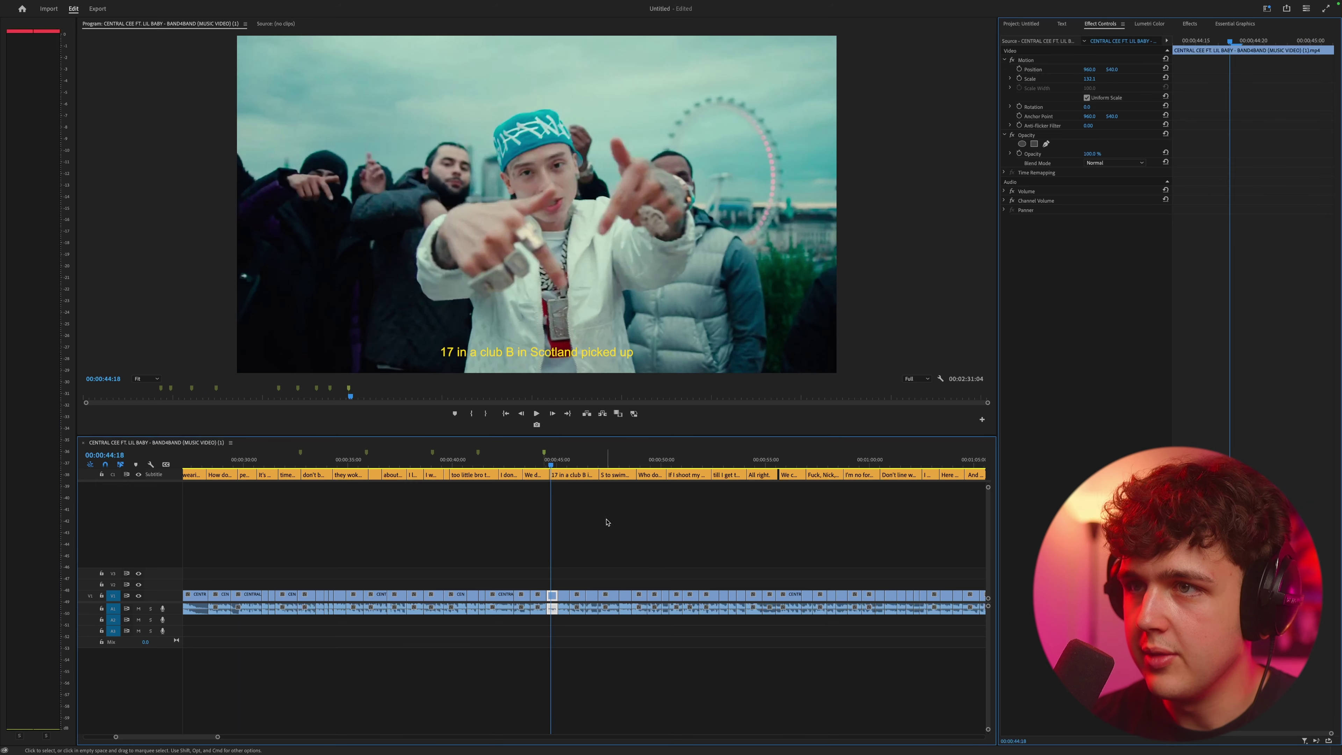
# Try to paste the scaled clip's Motion and Opacity attributes onto all video clips, and play the result up to 00:00:52:07
pyautogui.scroll(-6, 605, 526)
pyautogui.moveTo(905, 575); pyautogui.dragTo(176, 640)
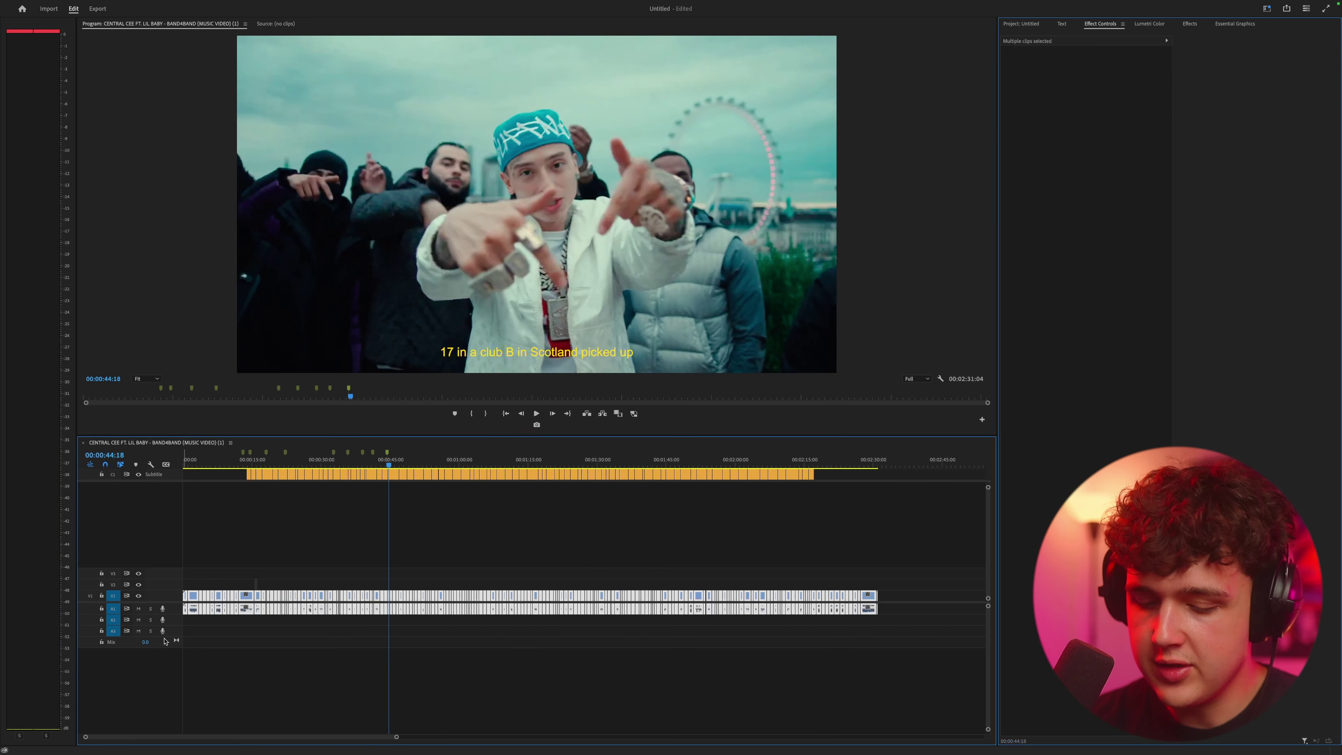
pyautogui.press('alt+super+v')
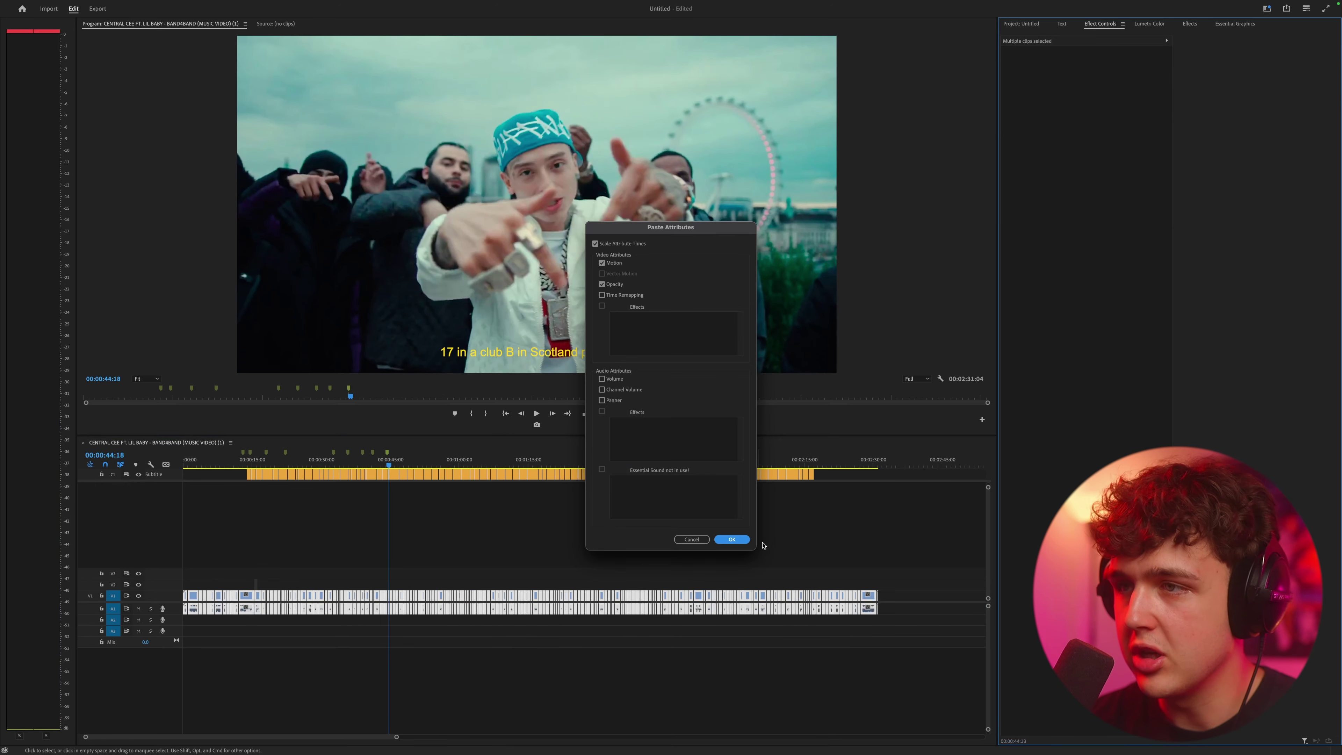
pyautogui.click(733, 539)
pyautogui.press('space')
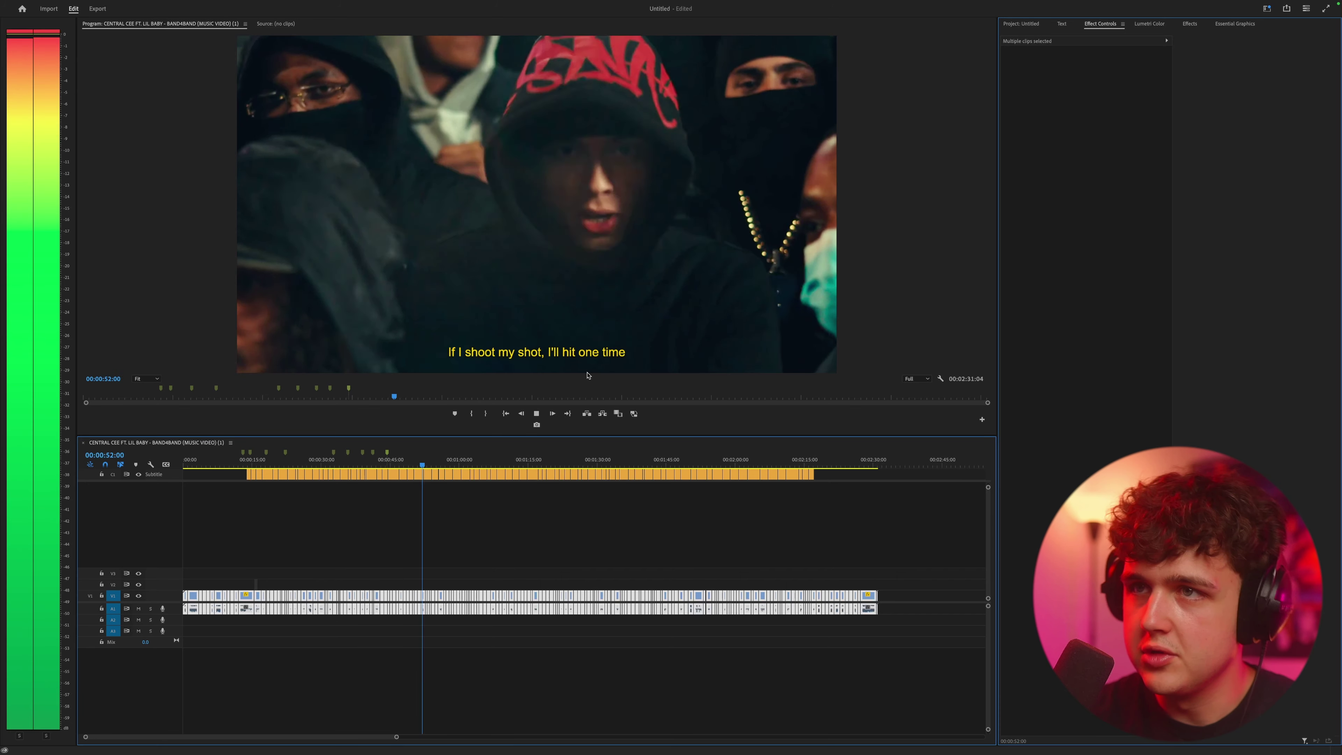
pyautogui.press('space')
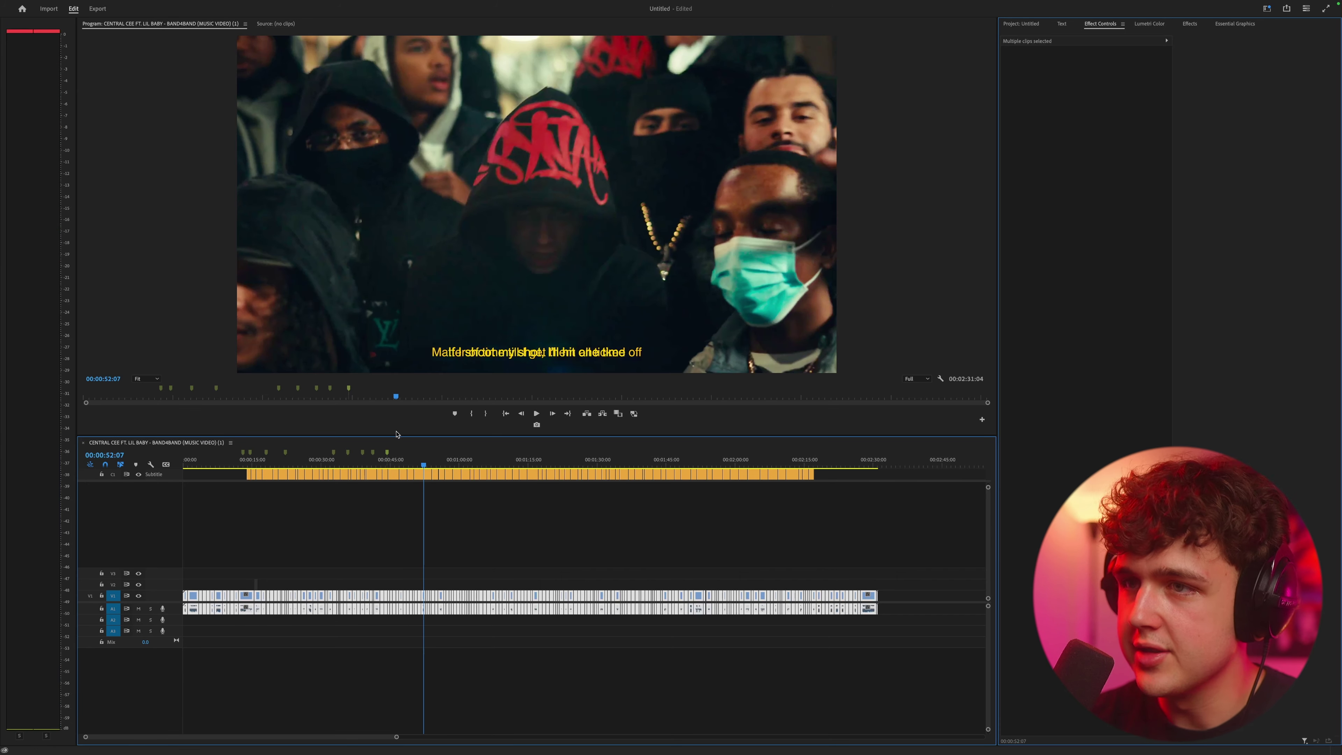
# Select all captions on the subtitle track and upgrade them to graphics
pyautogui.scroll(2, 450, 475)
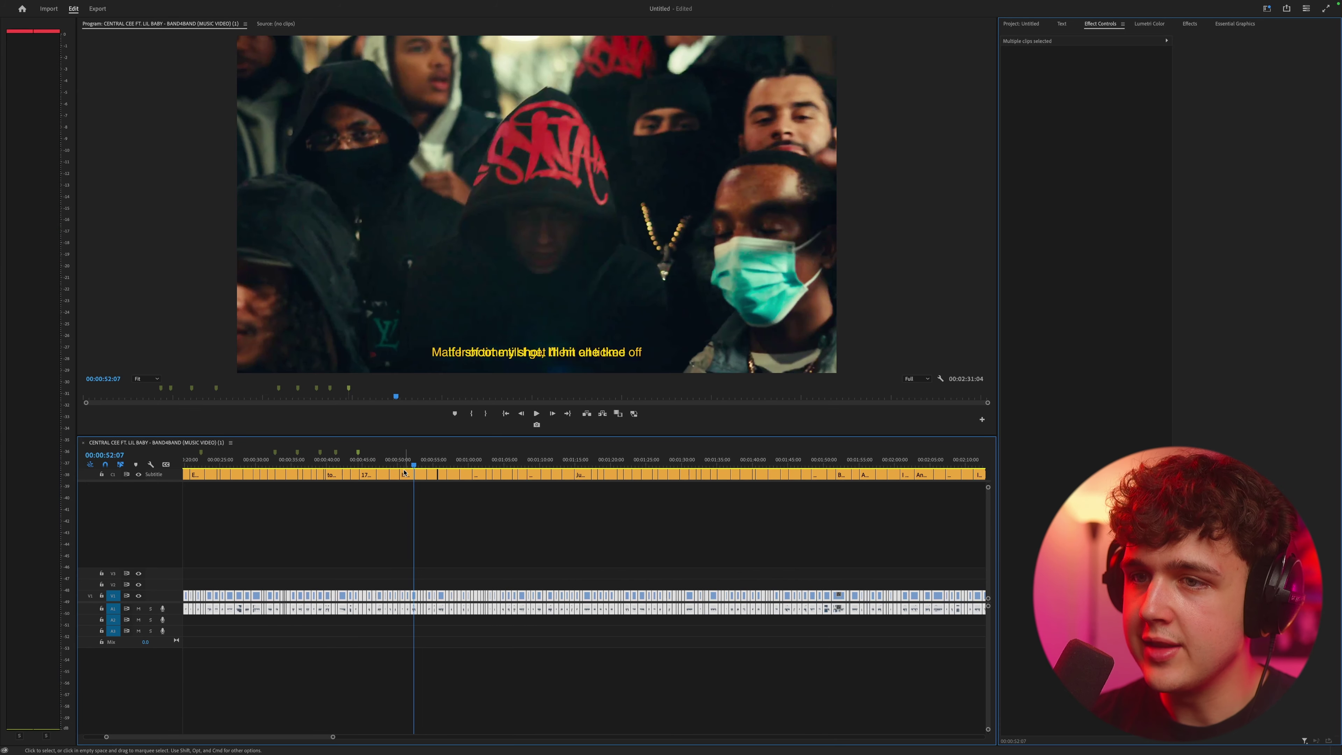
pyautogui.click(406, 473)
pyautogui.scroll(-5, 465, 476)
pyautogui.moveTo(451, 477); pyautogui.dragTo(198, 479)
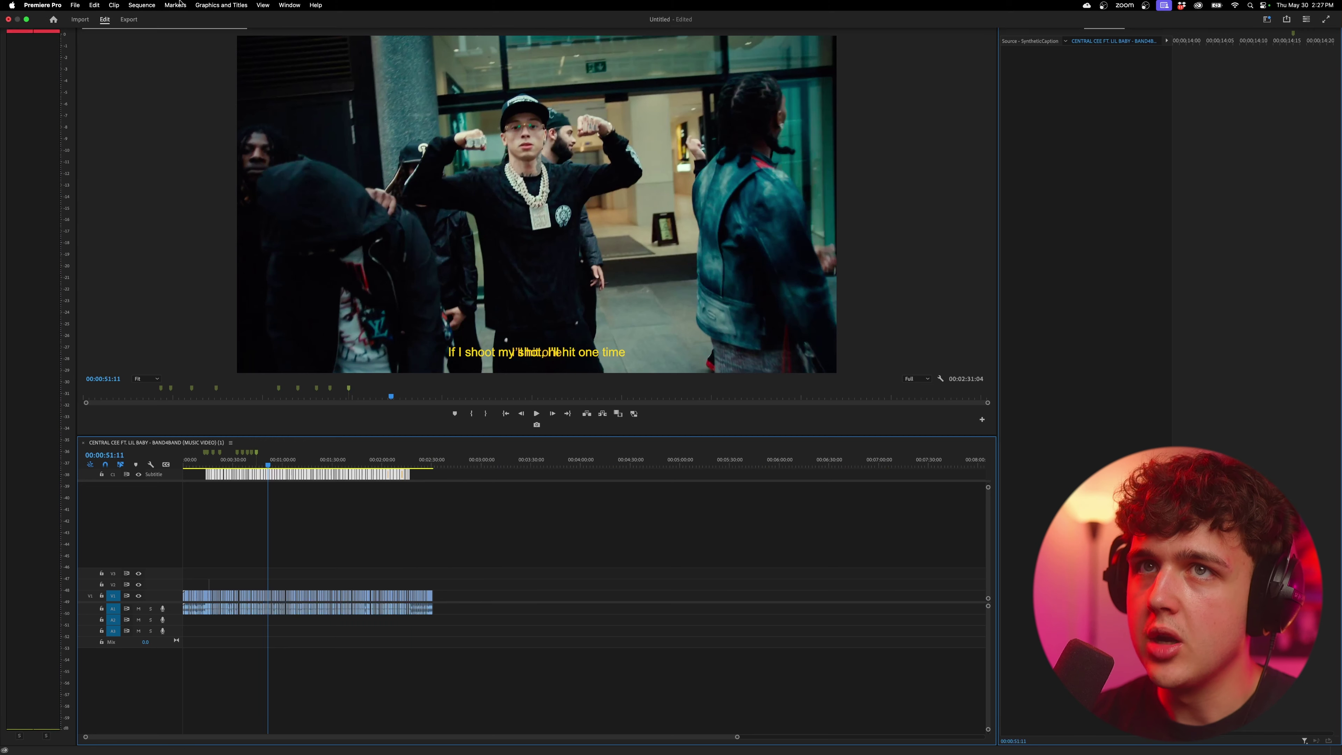
pyautogui.click(207, 5)
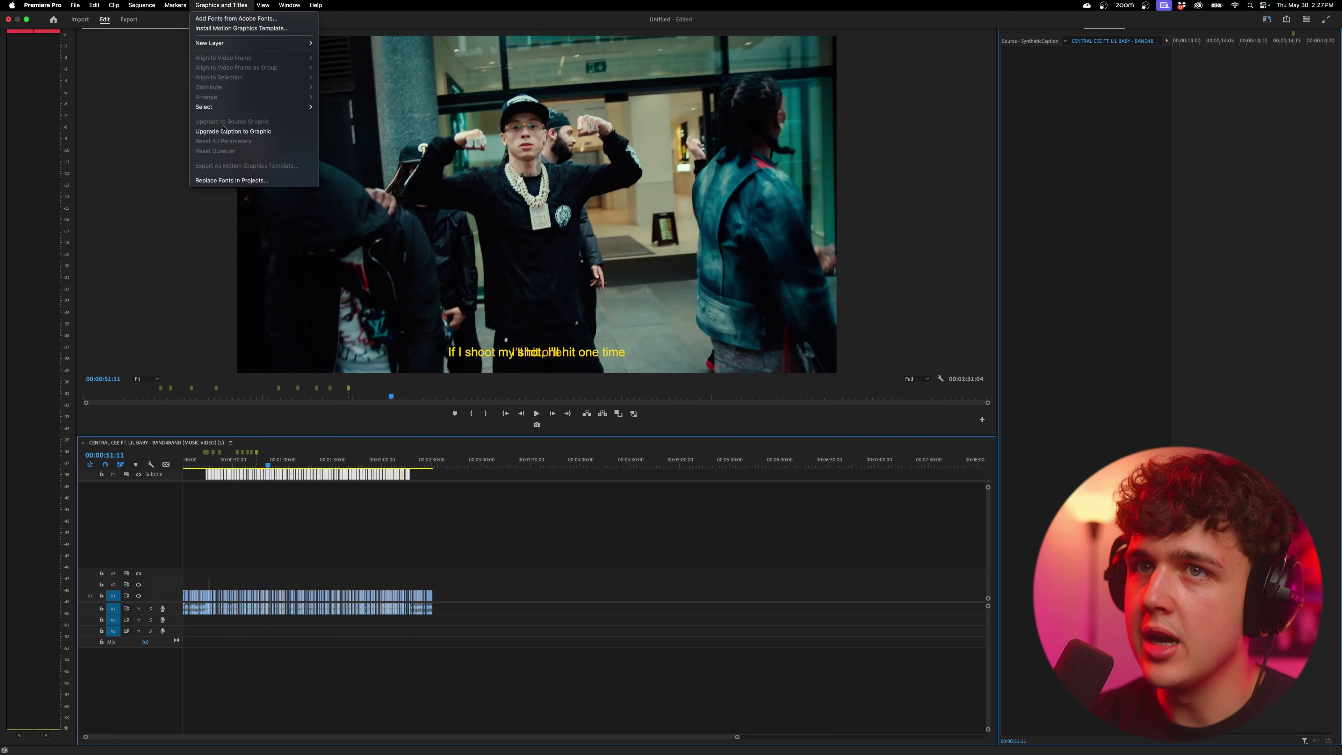
pyautogui.click(233, 131)
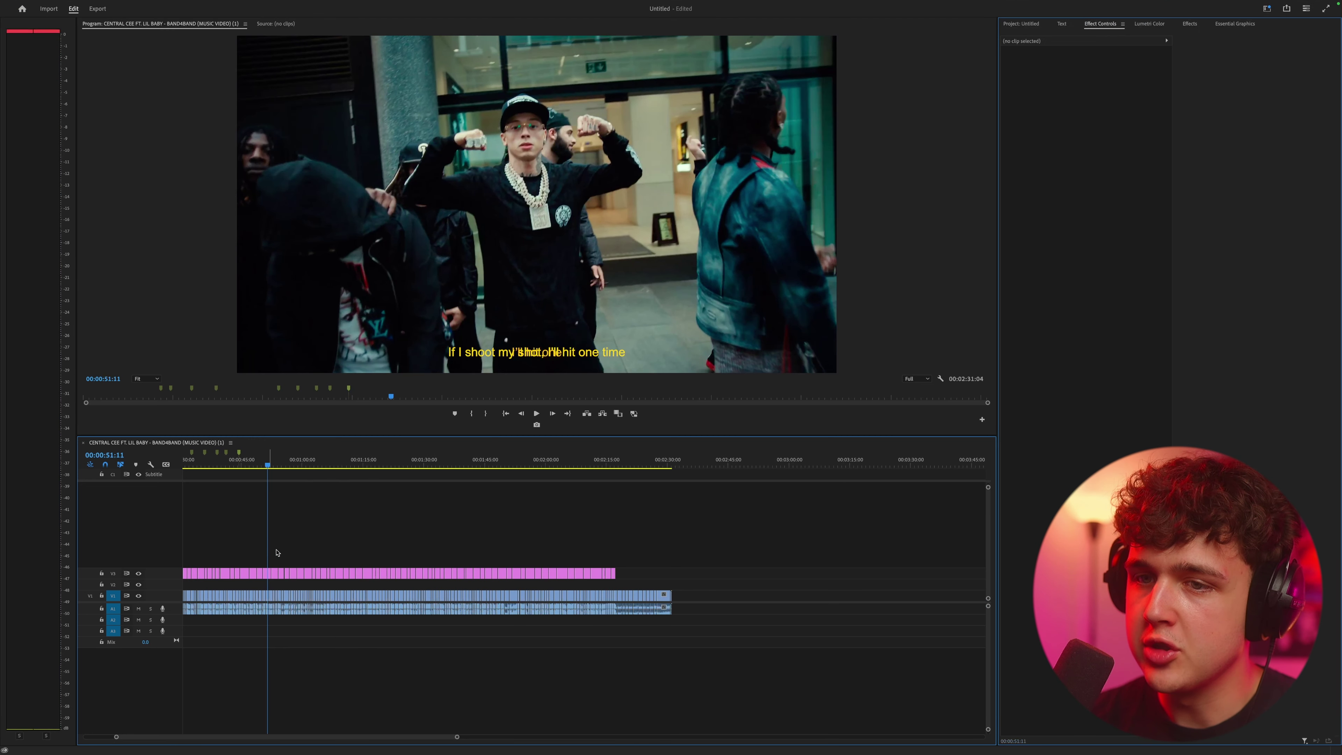
# Delete all the upgraded caption graphics from the sequence
pyautogui.hscroll(-3, 270, 552)
pyautogui.moveTo(389, 465); pyautogui.dragTo(399, 465)
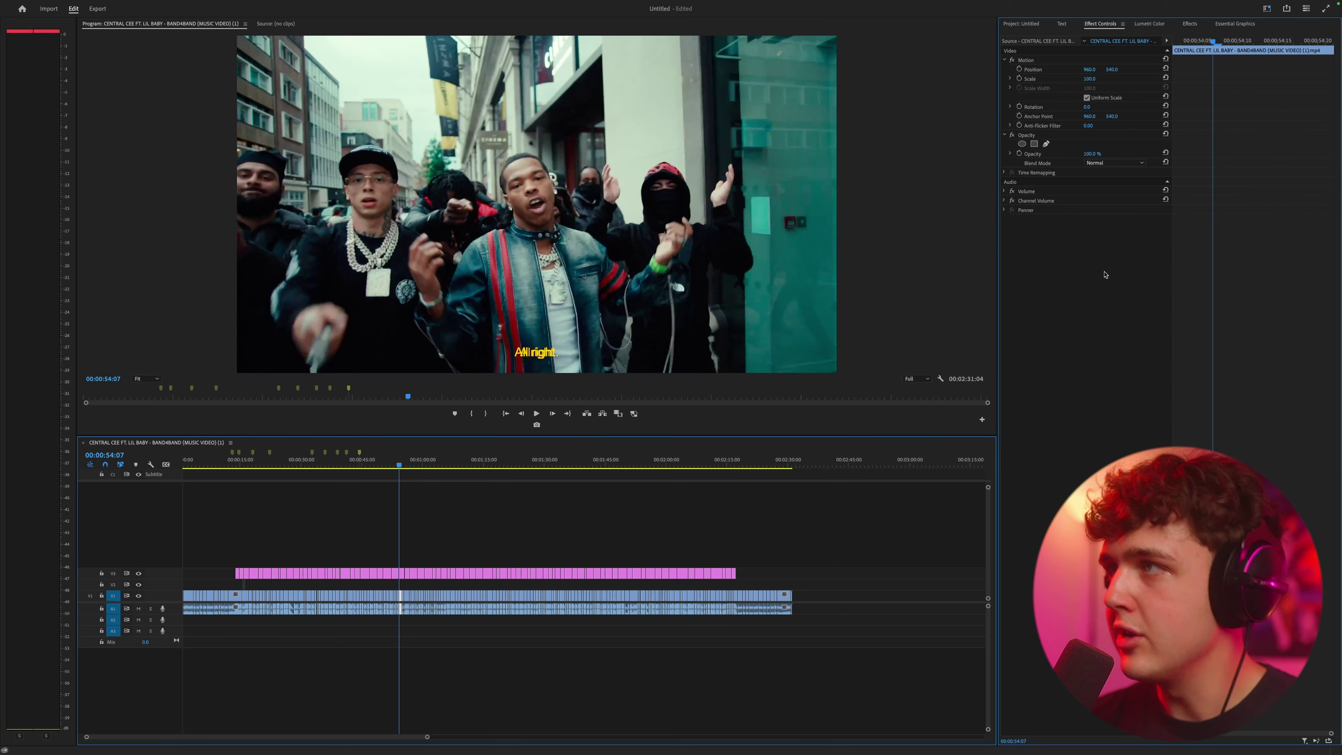
pyautogui.click(1191, 23)
pyautogui.press('=')
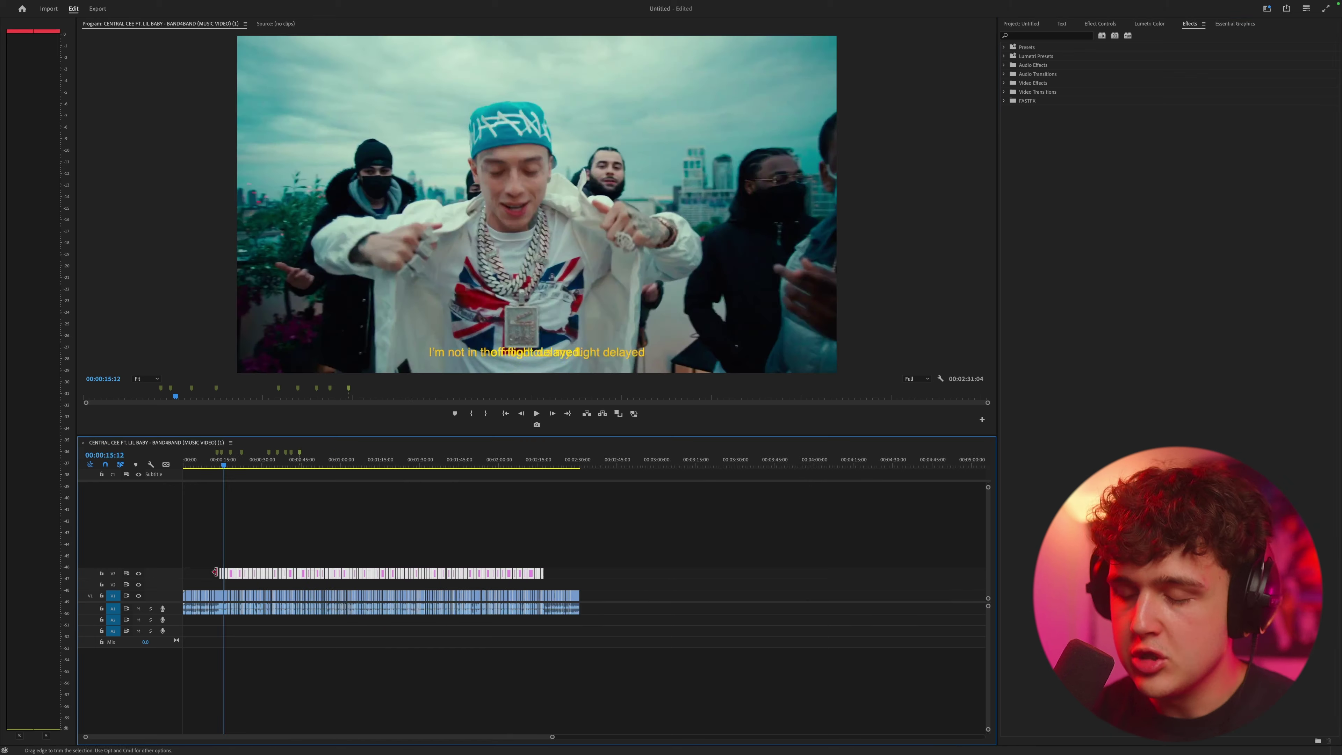
pyautogui.hotkey('ctrl', 'z')
pyautogui.press('=')
pyautogui.press('=')
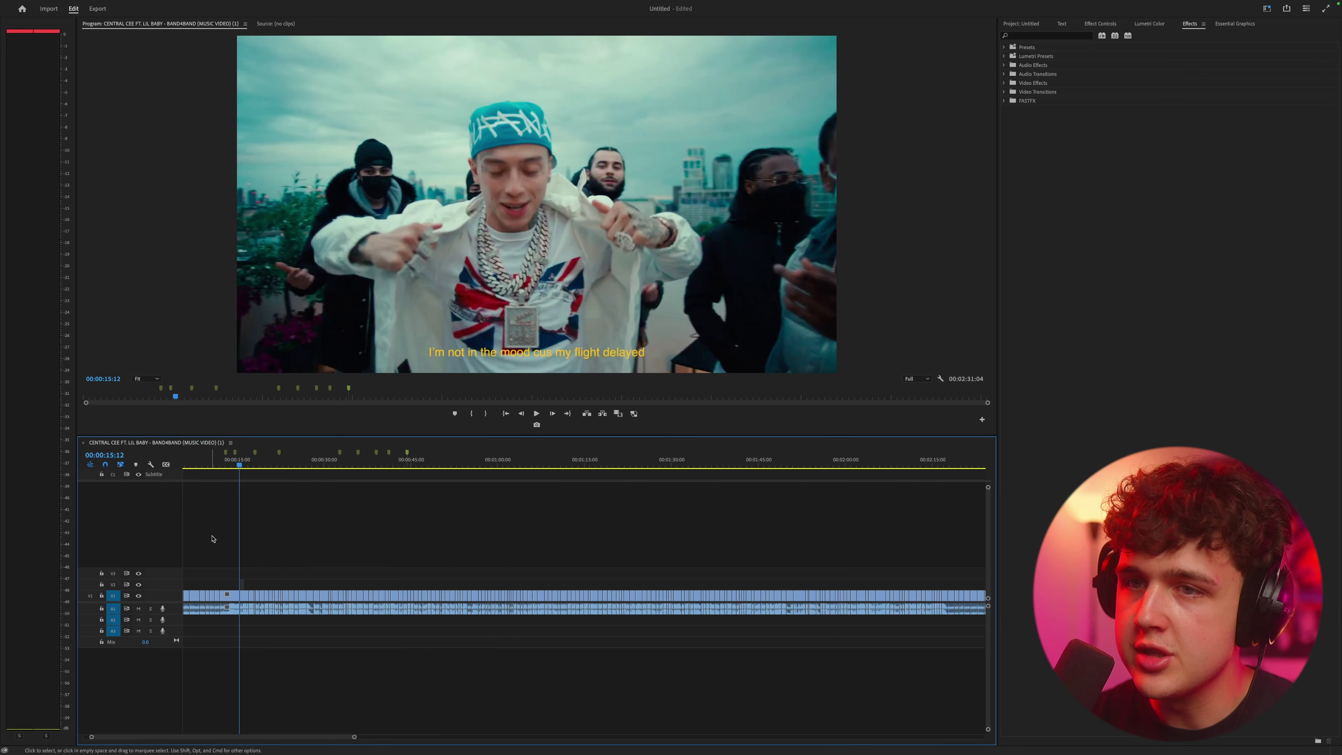
# Find the green car shot starting at 00:00:18:01 and play the sequence from there
pyautogui.scroll(2, 231, 537)
pyautogui.moveTo(297, 466); pyautogui.dragTo(293, 466)
pyautogui.scroll(4, 286, 516)
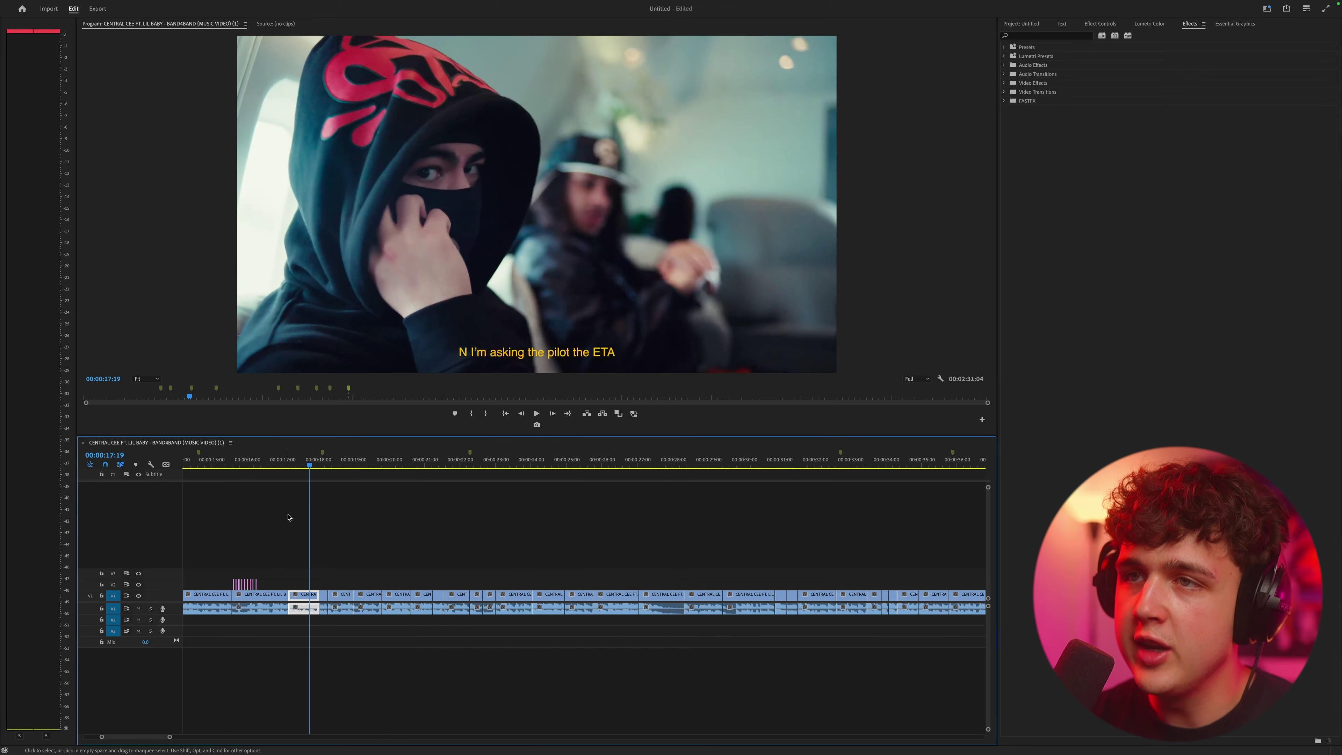
pyautogui.click(315, 465)
pyautogui.scroll(3, 299, 489)
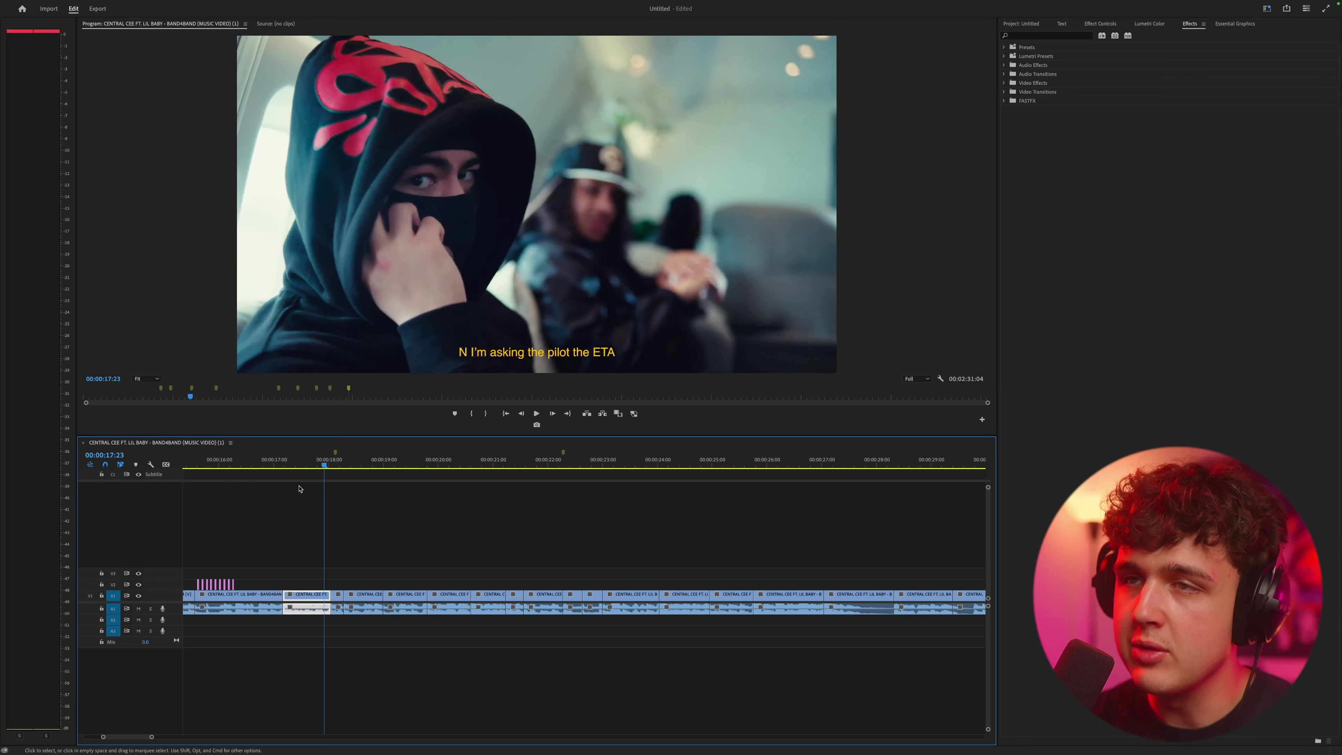
pyautogui.click(333, 464)
pyautogui.press('Left')
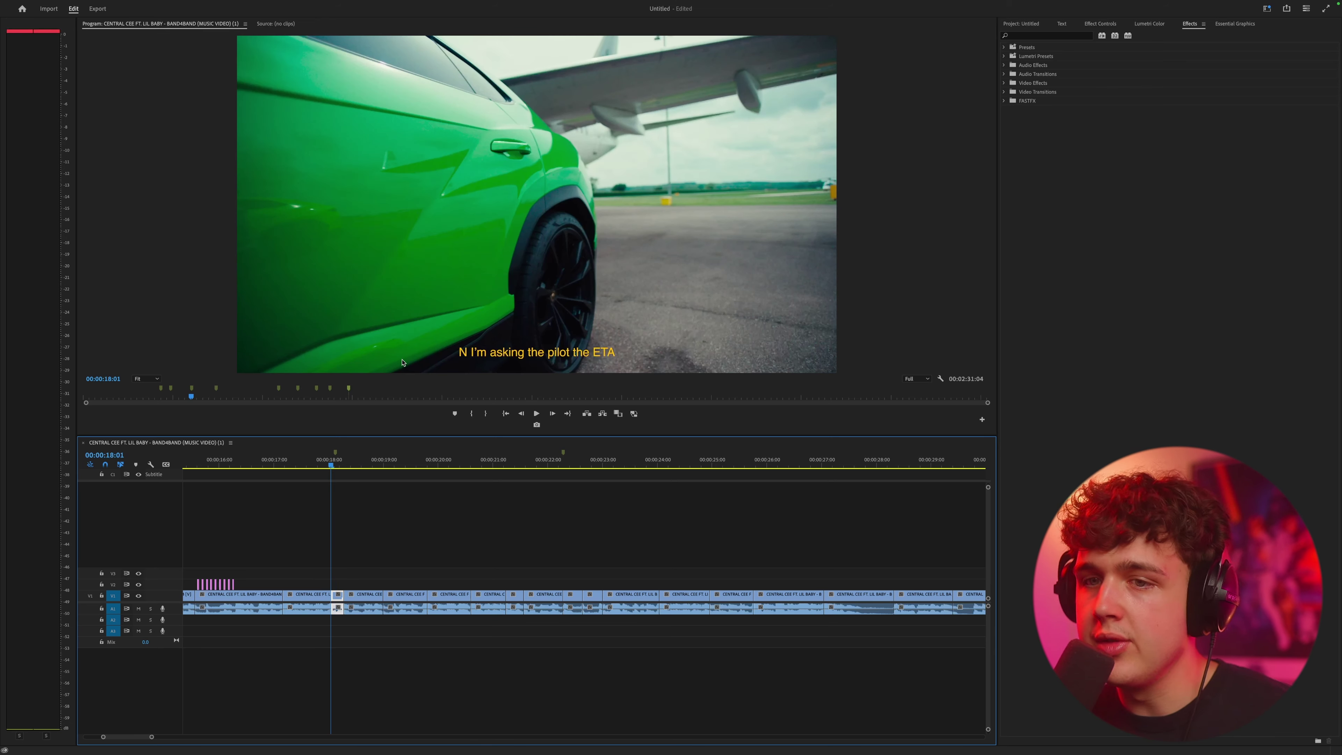
pyautogui.press('space')
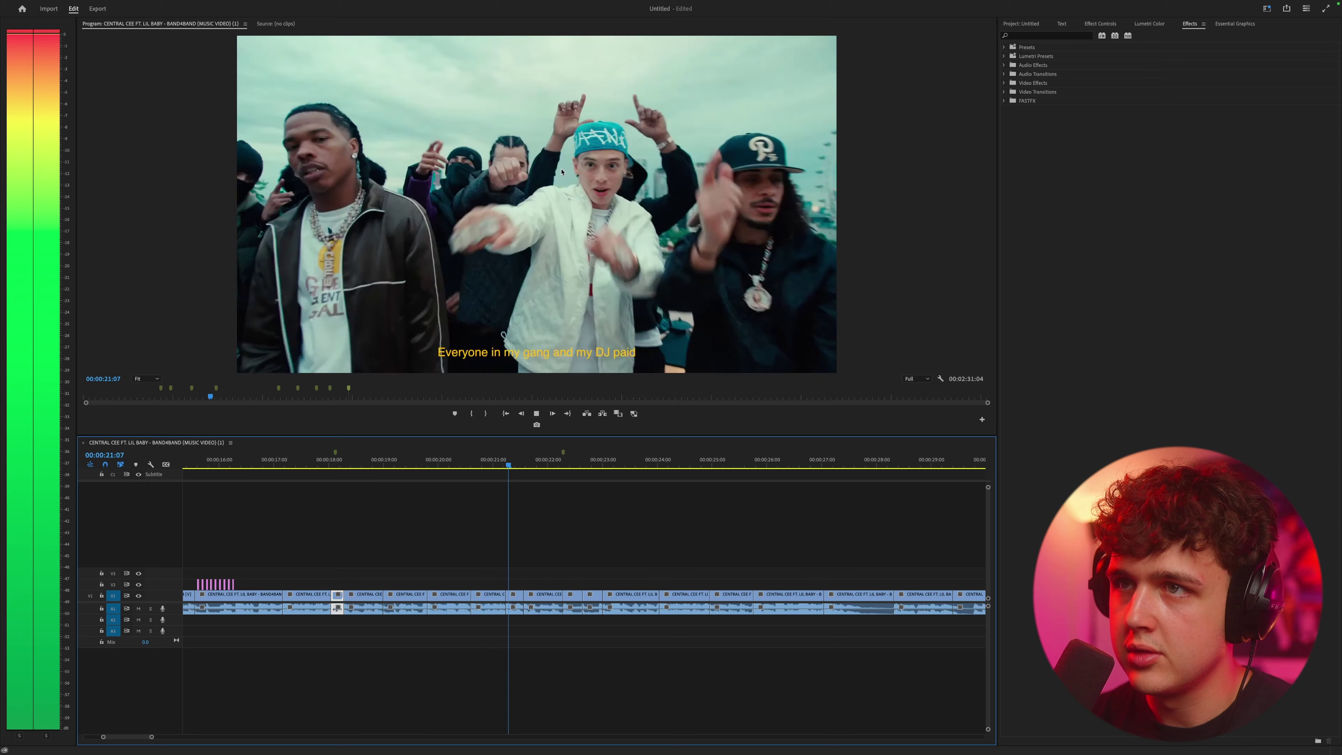
# Split the green car clip at 00:00:18:13
pyautogui.moveTo(336, 465); pyautogui.dragTo(380, 466)
pyautogui.press('=')
pyautogui.click(360, 466)
pyautogui.scroll(1, 377, 601)
pyautogui.press('=')
pyautogui.click(385, 600)
pyautogui.press('v')
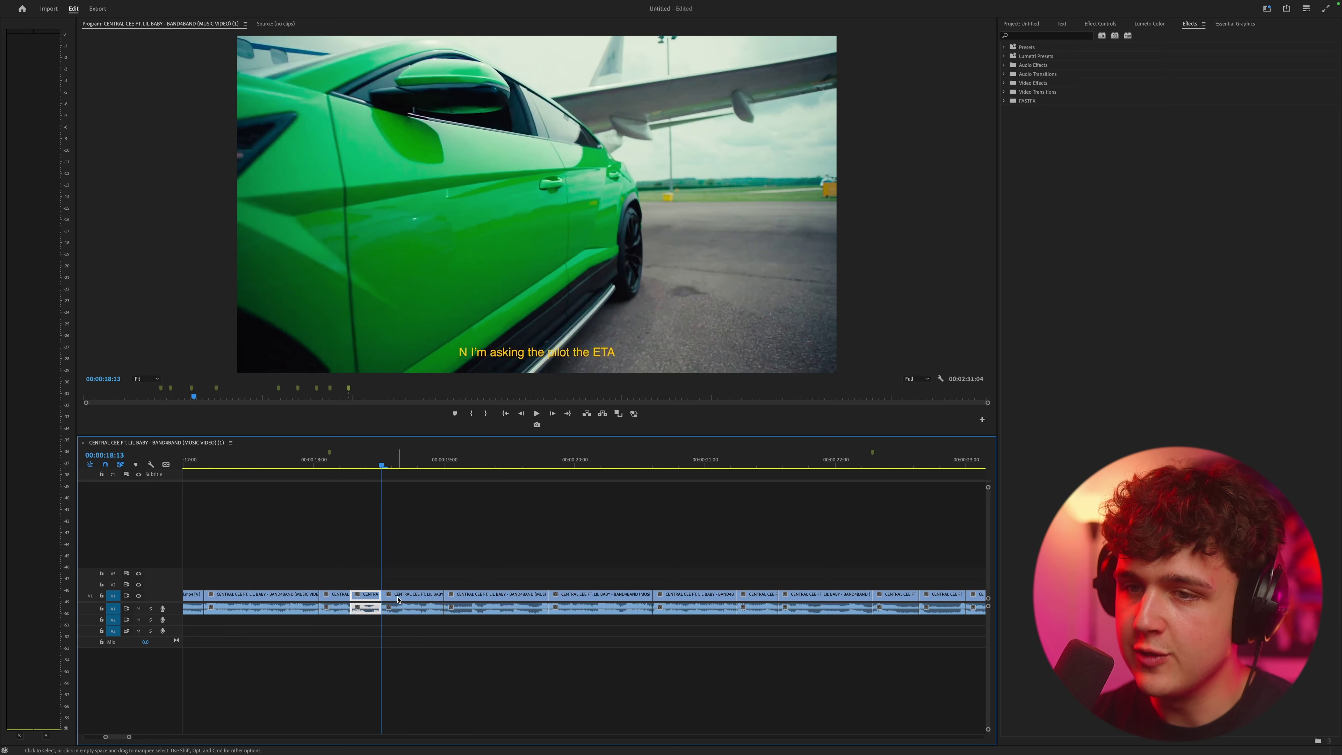
# Slow the green car clip segment after 00:00:18:13 to 50% speed with Optical Flow time interpolation and play it back
pyautogui.click(400, 599)
pyautogui.rightClick(404, 597)
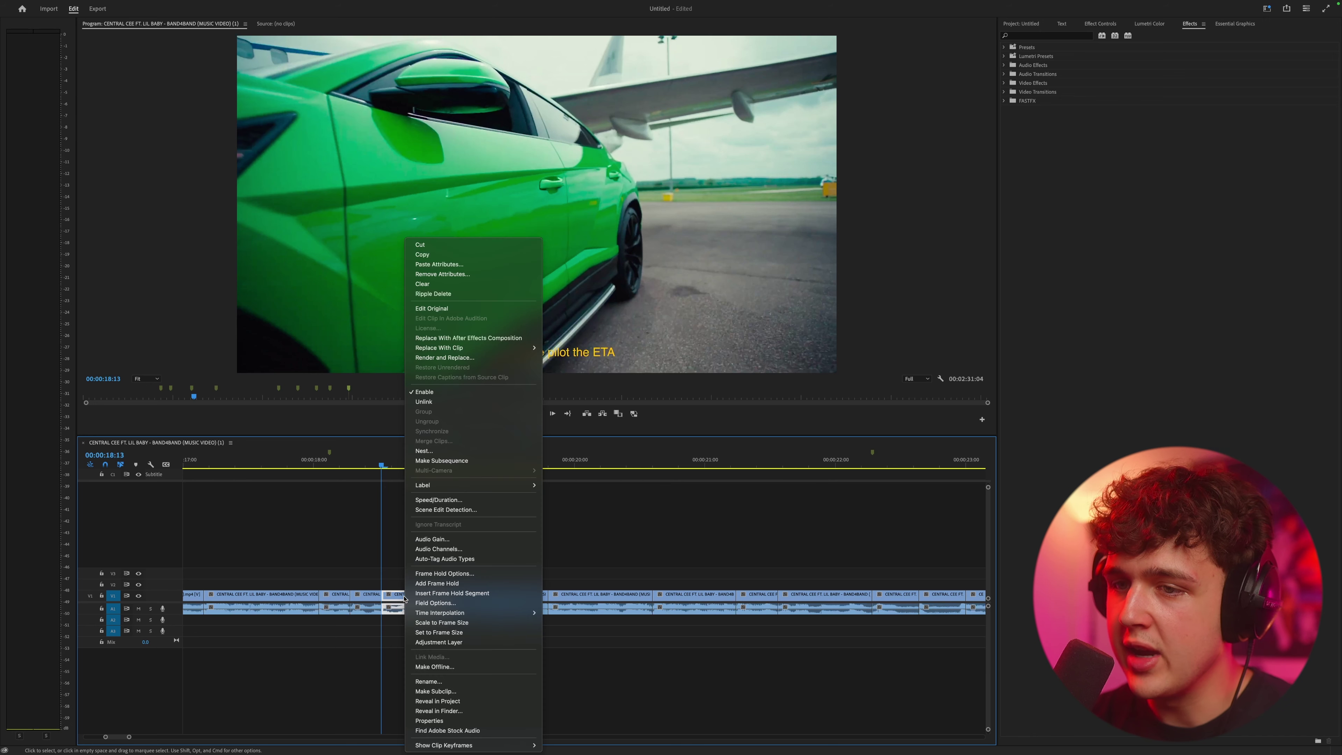
pyautogui.click(445, 501)
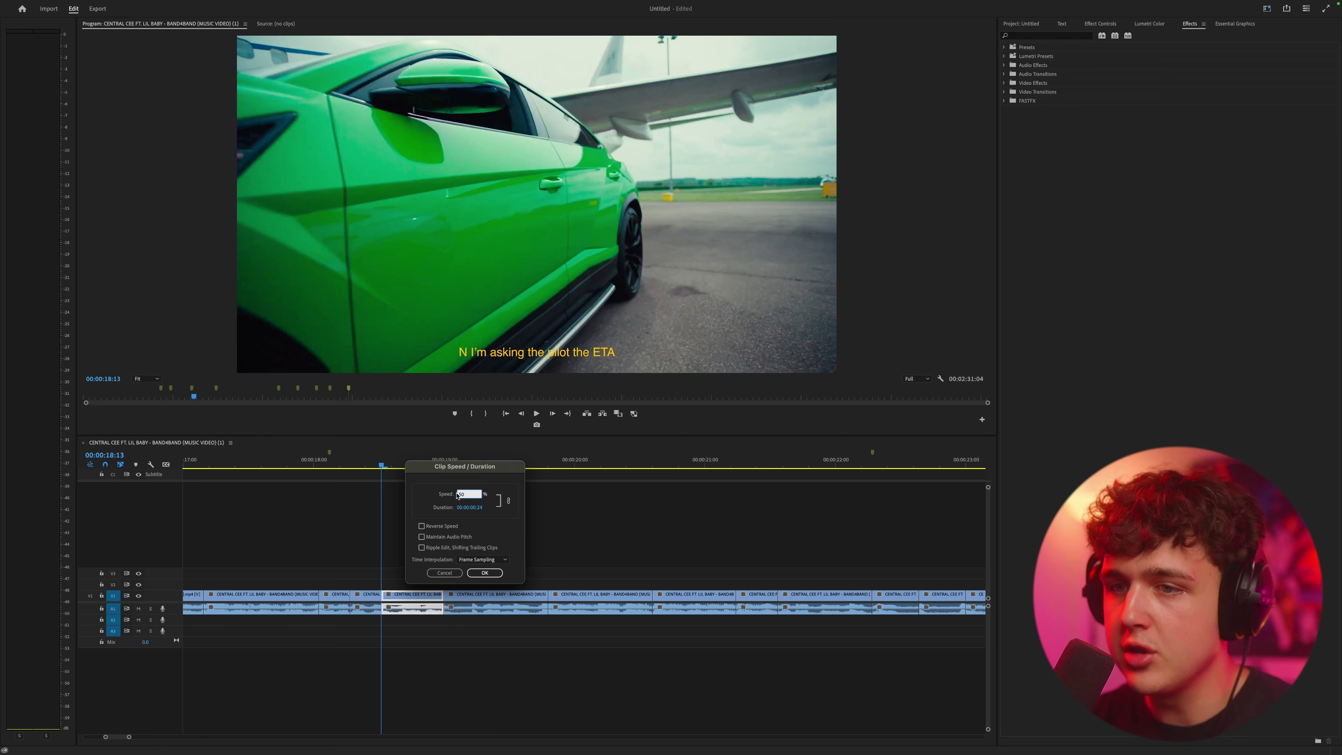
pyautogui.write('50')
pyautogui.click(482, 560)
pyautogui.click(486, 591)
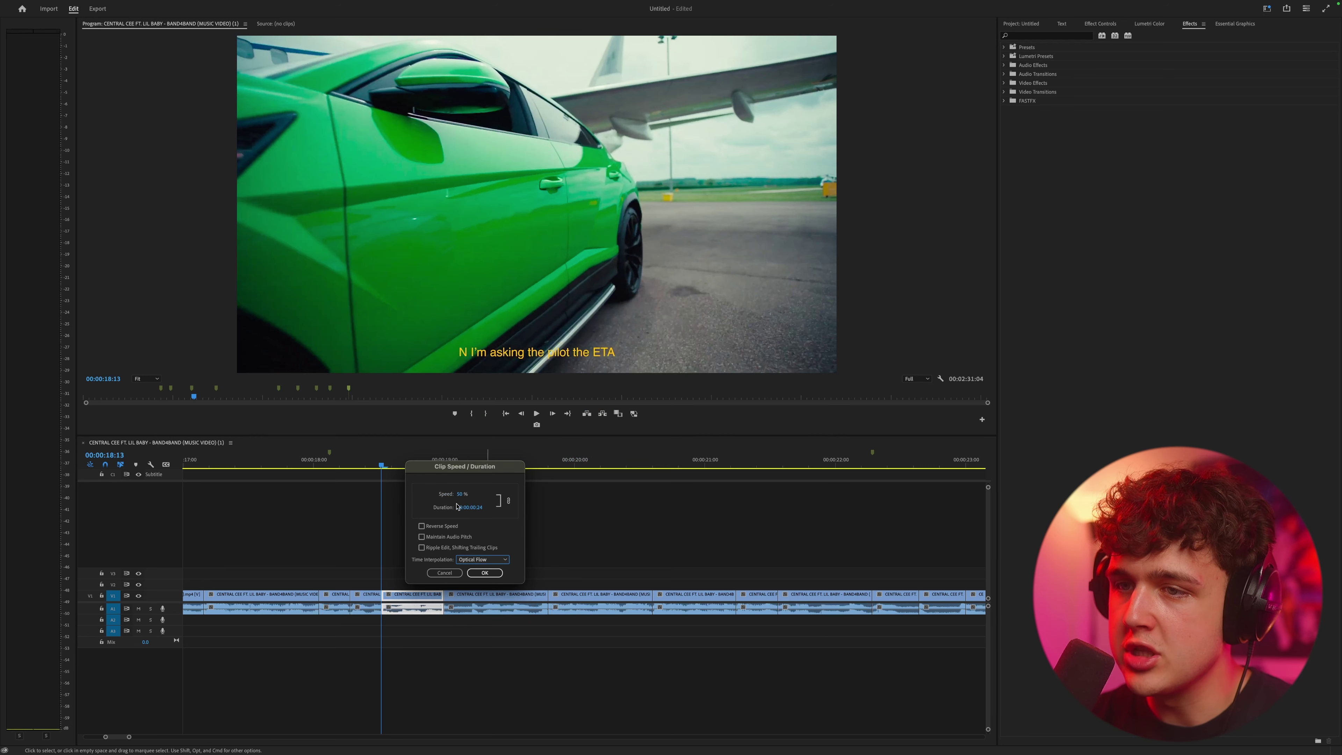
pyautogui.click(483, 572)
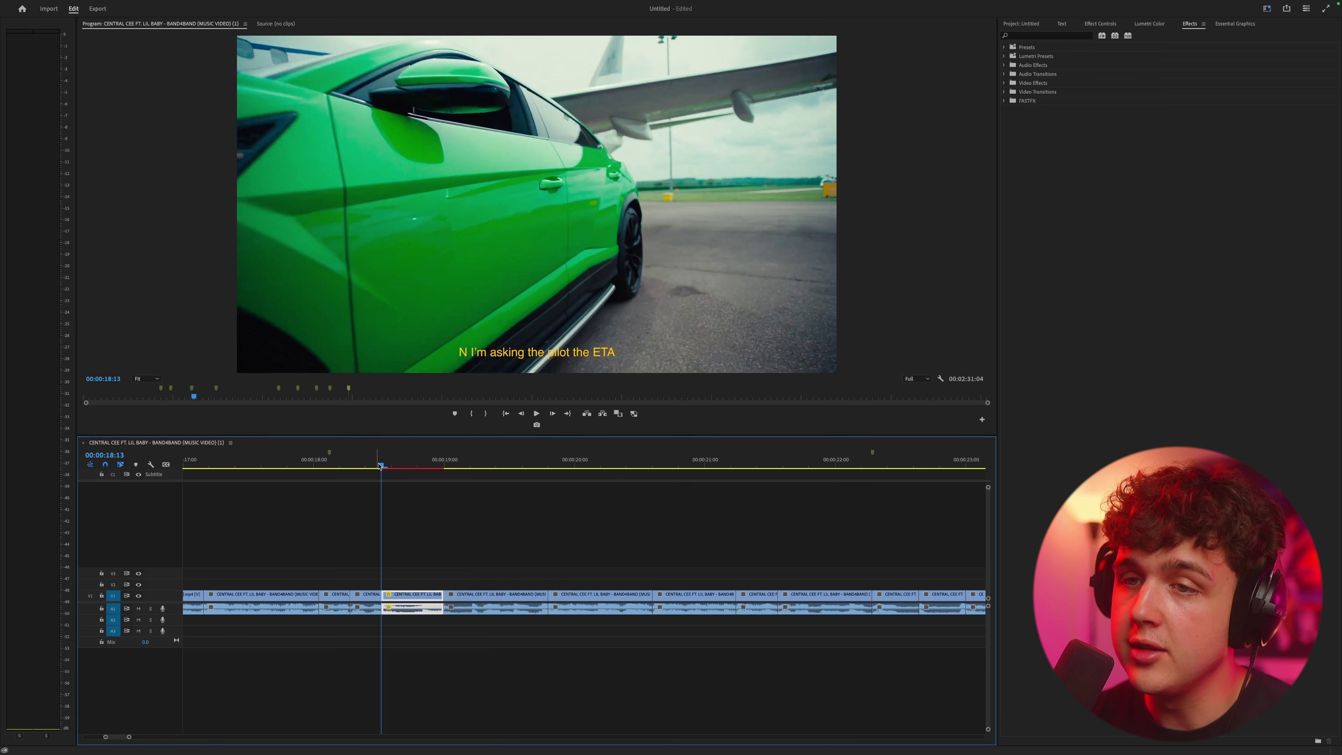
pyautogui.moveTo(386, 470)
pyautogui.mouseDown()
pyautogui.moveTo(446, 468)
pyautogui.moveTo(383, 469)
pyautogui.mouseUp()
pyautogui.press('space')
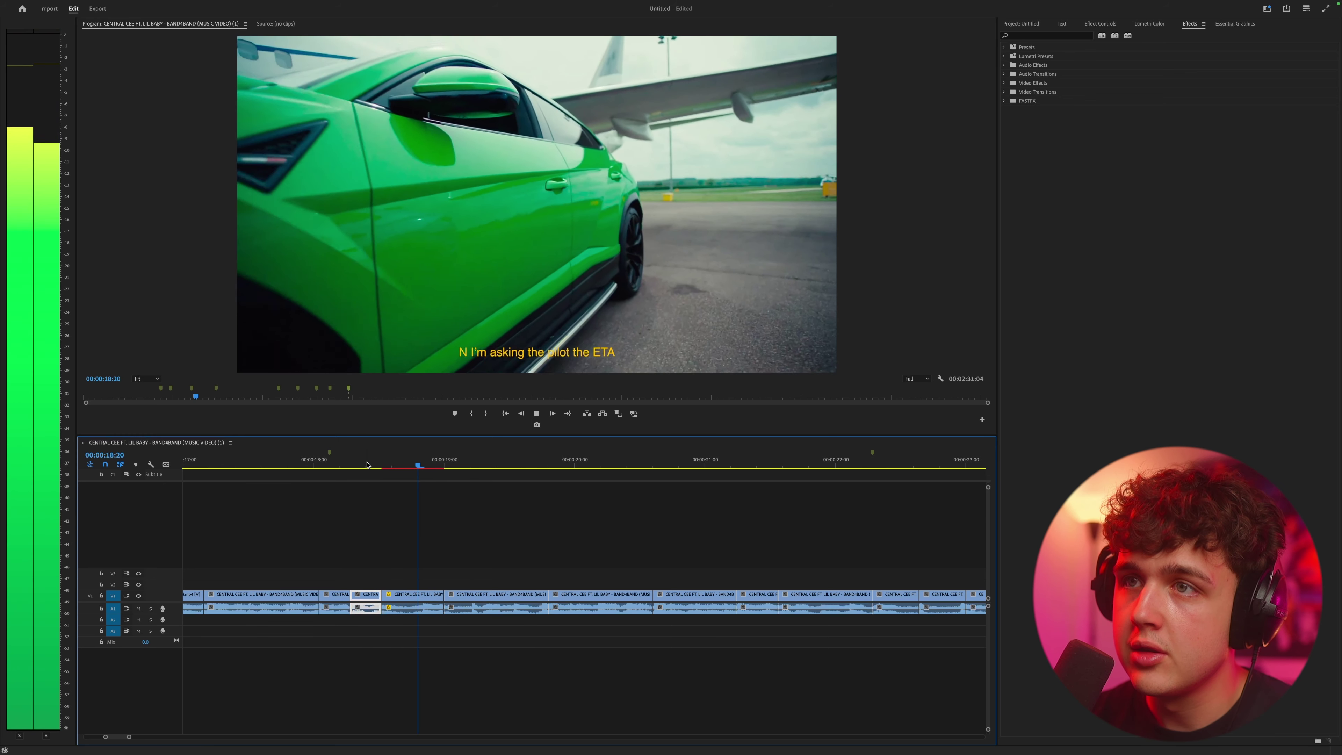
# Split the slowed green car clip at 00:00:18:18 and open the speed and duration settings of its second part
pyautogui.click(393, 467)
pyautogui.moveTo(393, 467); pyautogui.dragTo(408, 468)
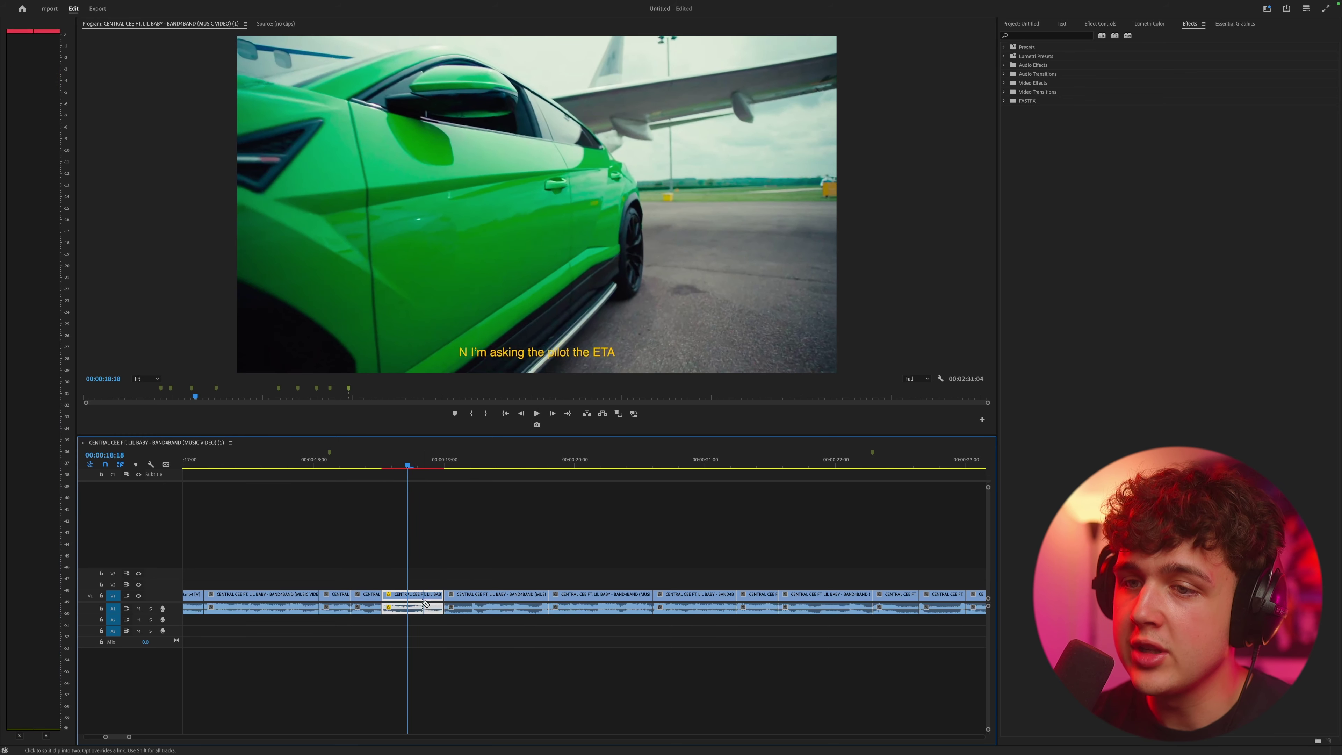
pyautogui.press('super+k')
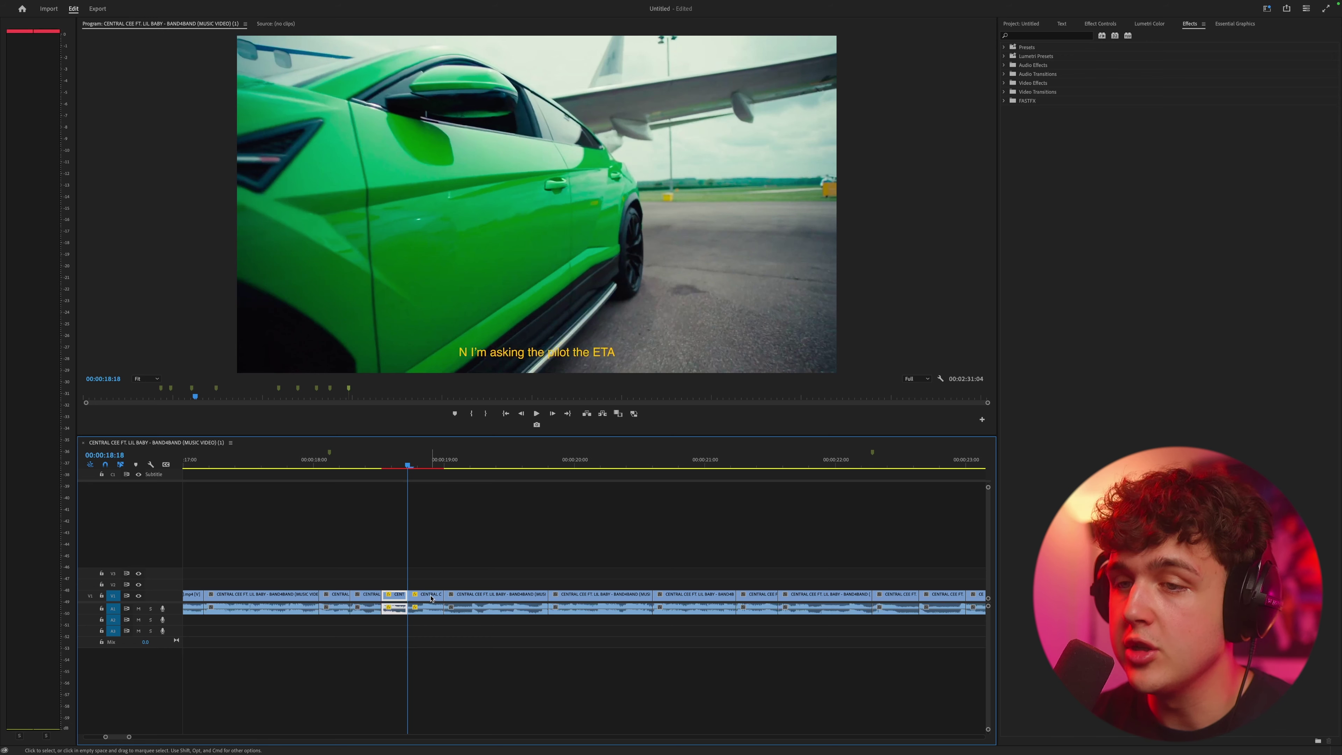
pyautogui.click(431, 599)
pyautogui.rightClick(429, 599)
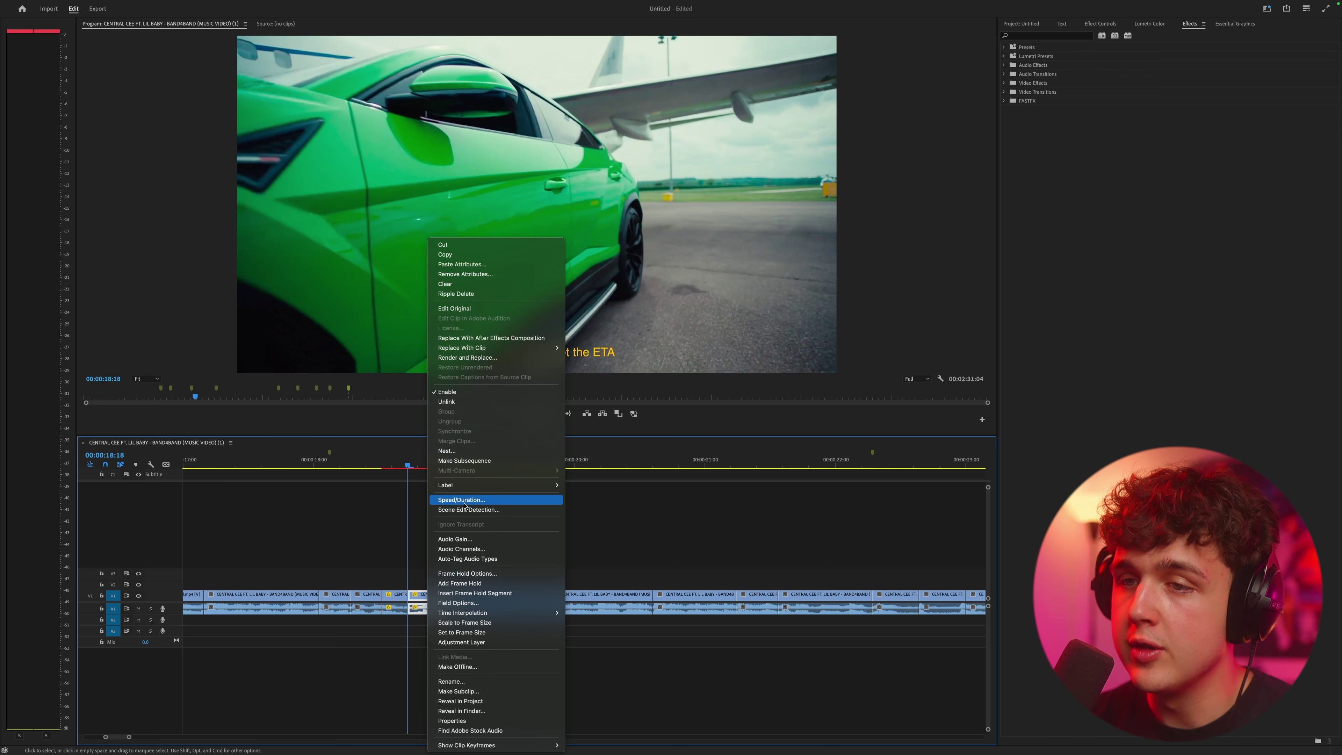
pyautogui.click(449, 501)
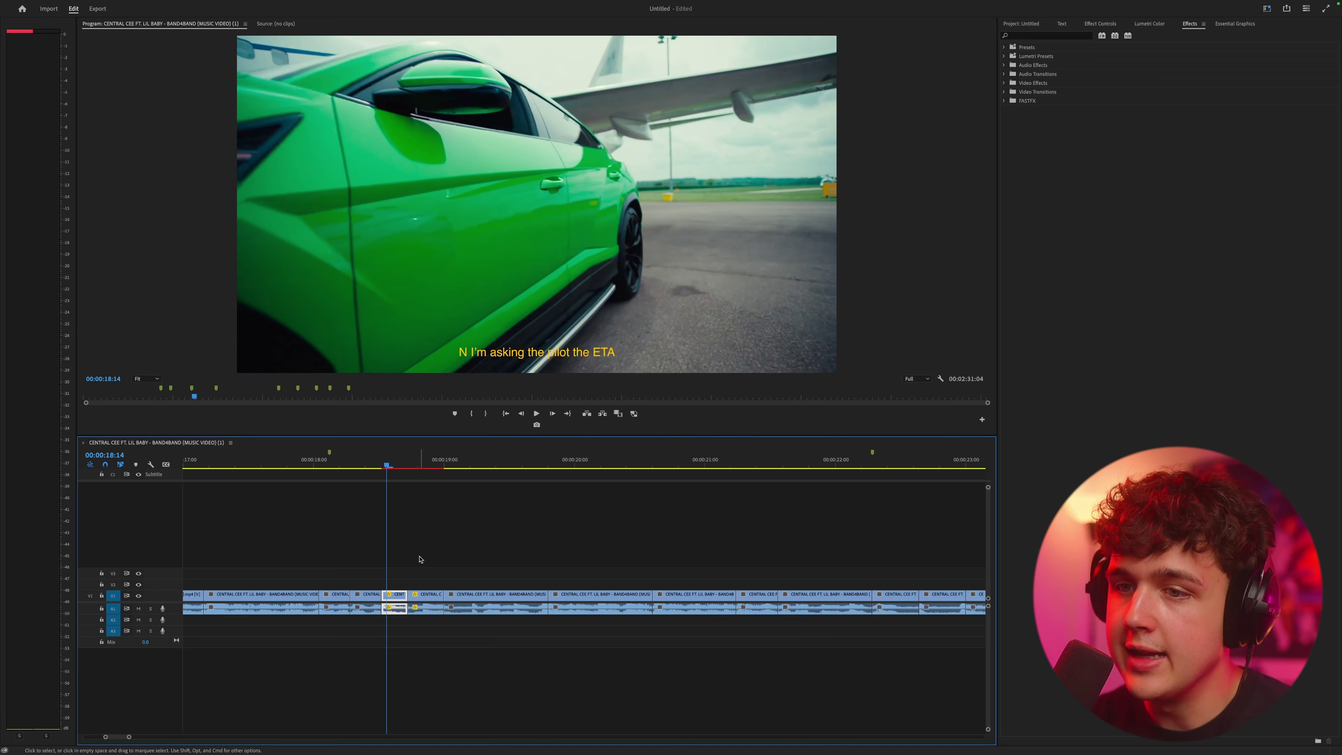
# Undo the split at 00:00:18:18 in the green car clip
pyautogui.moveTo(407, 464)
pyautogui.mouseDown()
pyautogui.moveTo(446, 464)
pyautogui.moveTo(417, 462)
pyautogui.mouseUp()
pyautogui.press('super+z')
pyautogui.click(389, 464)
pyautogui.press('super+z')
# Play the sequence past the green car clip and find the orange car shot starting at 00:00:23:00
pyautogui.press('space')
pyautogui.click(379, 459)
pyautogui.press('space')
pyautogui.press('space')
pyautogui.keyDown('alt'); pyautogui.scroll(-2, 495, 532); pyautogui.keyUp('alt')
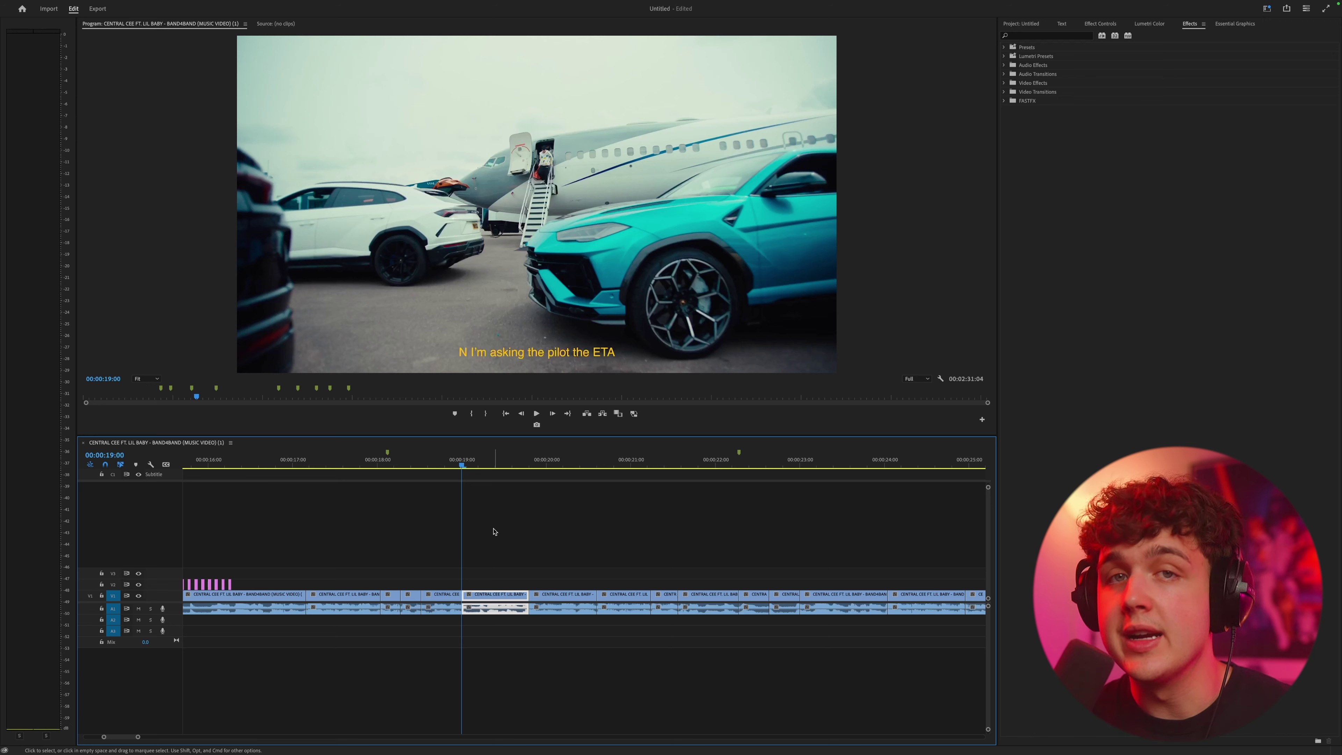
pyautogui.scroll(3, 722, 497)
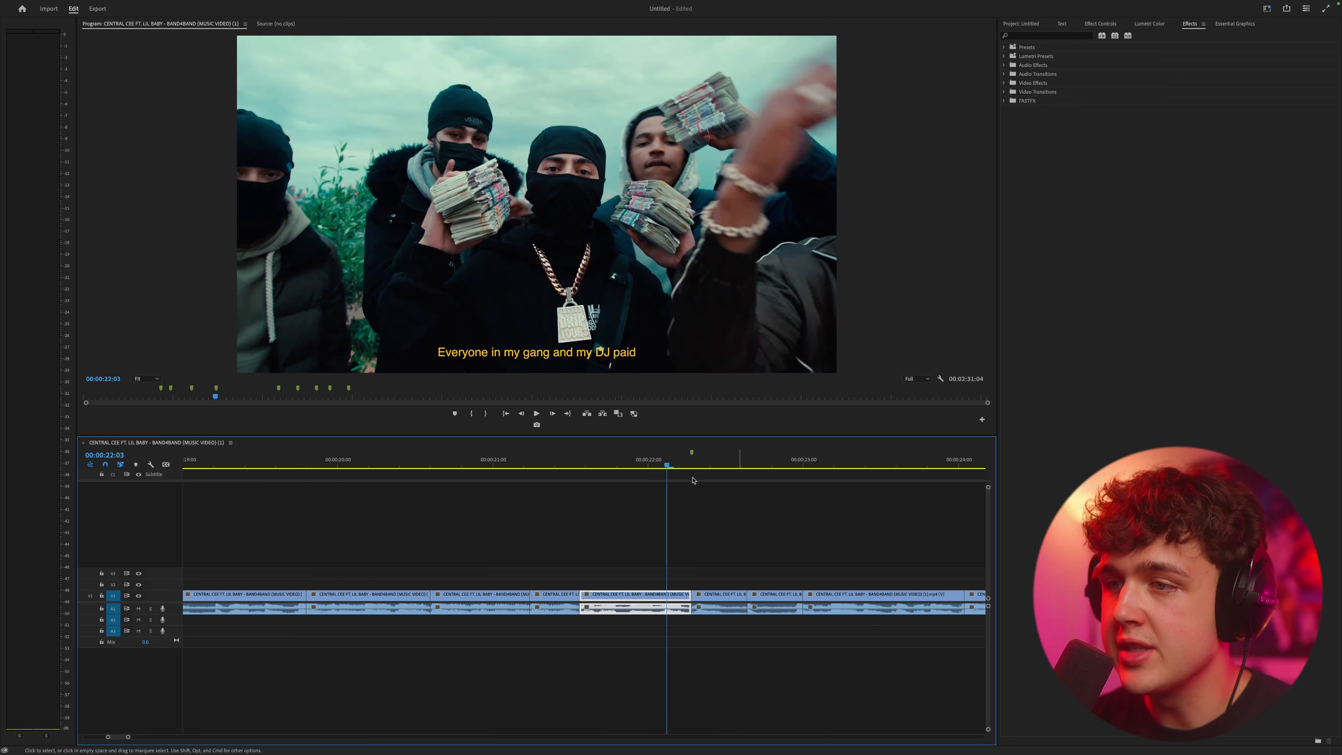
pyautogui.moveTo(671, 465)
pyautogui.mouseDown()
pyautogui.moveTo(767, 468)
pyautogui.moveTo(686, 476)
pyautogui.moveTo(854, 497)
pyautogui.mouseUp()
pyautogui.hscroll(1, 845, 492)
pyautogui.moveTo(775, 466)
pyautogui.mouseDown()
pyautogui.moveTo(977, 468)
pyautogui.moveTo(784, 468)
pyautogui.mouseUp()
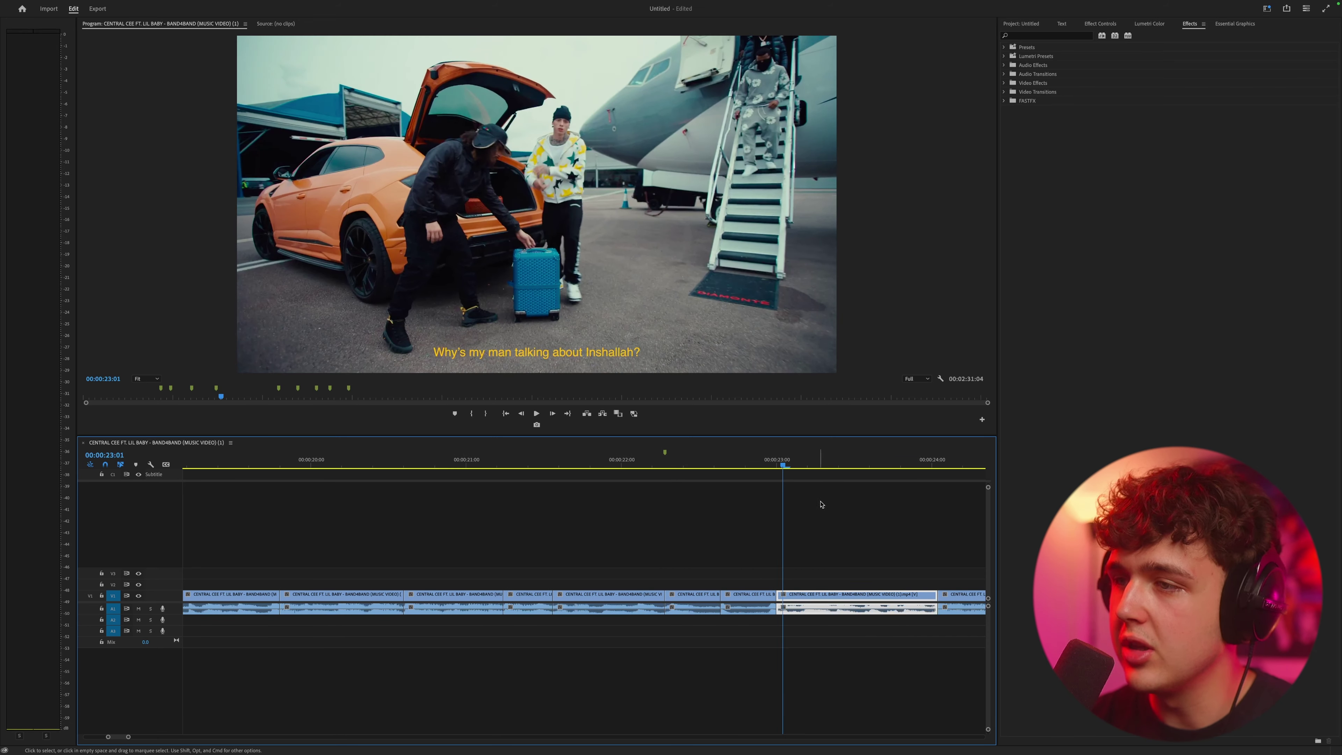
# Create an adjustment layer and place short copies on video track 2 above the starts of the orange car clip and the following clip
pyautogui.click(1015, 25)
pyautogui.rightClick(1064, 219)
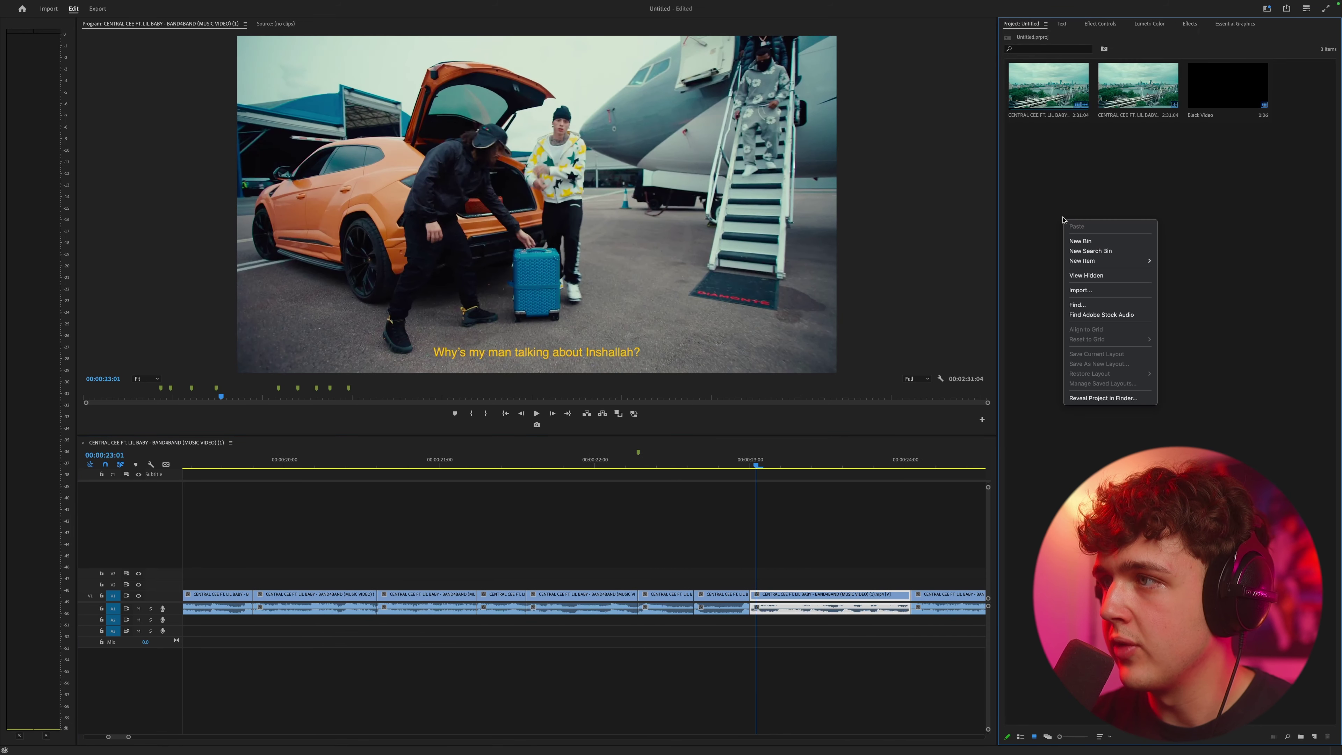
pyautogui.moveTo(1091, 265)
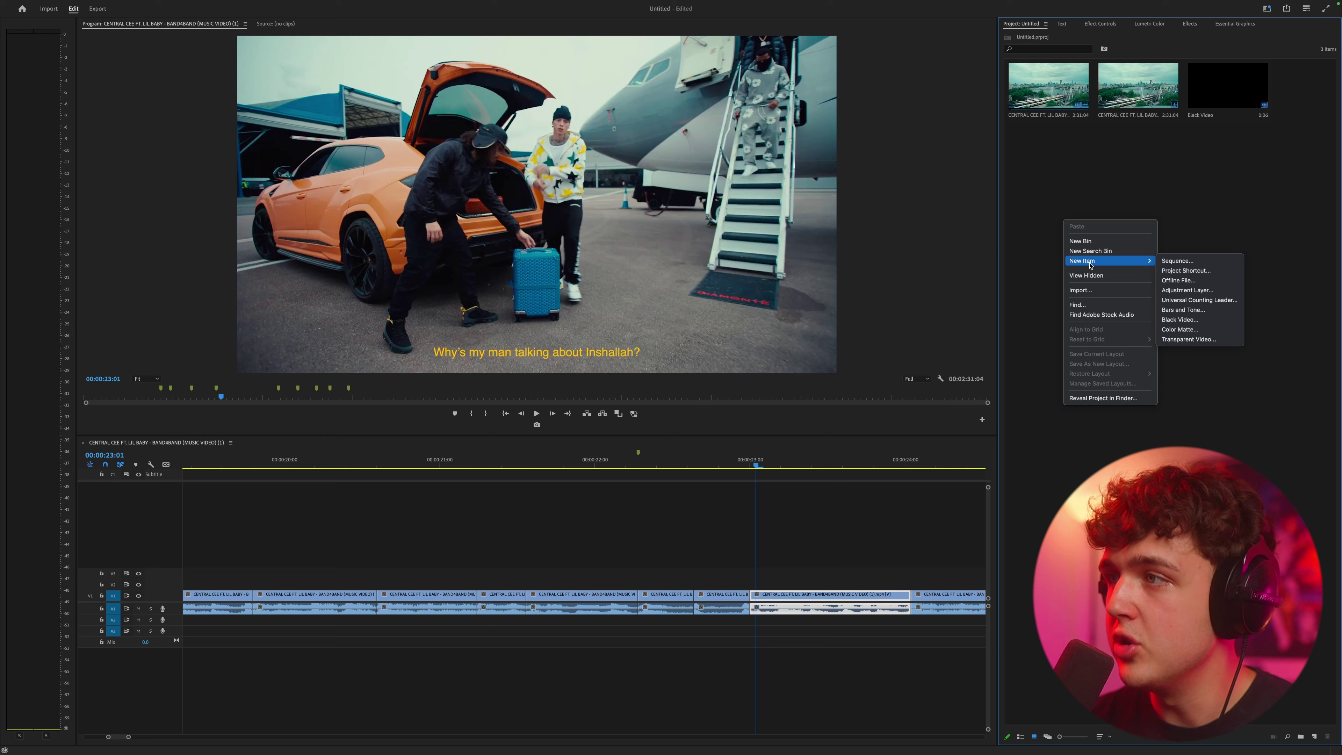
pyautogui.click(1173, 290)
pyautogui.click(724, 421)
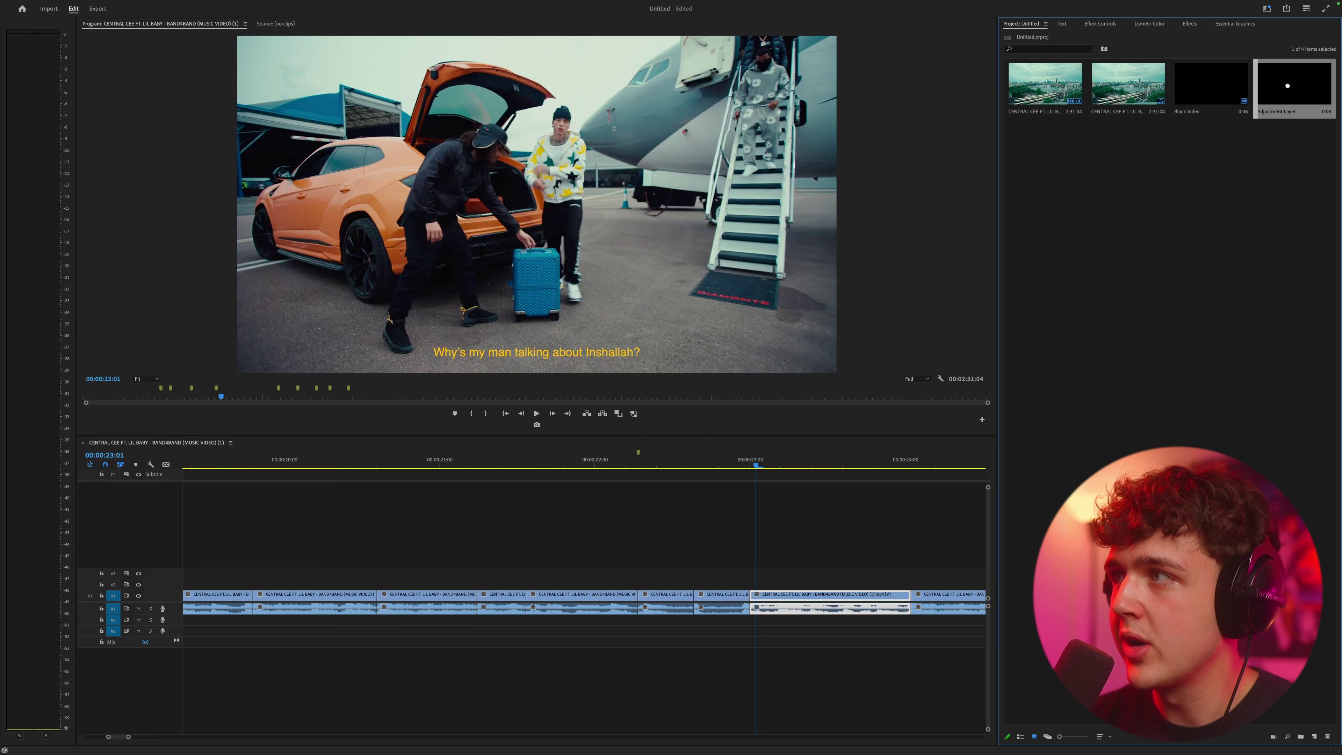
pyautogui.moveTo(1283, 104); pyautogui.dragTo(889, 587)
pyautogui.click(772, 584)
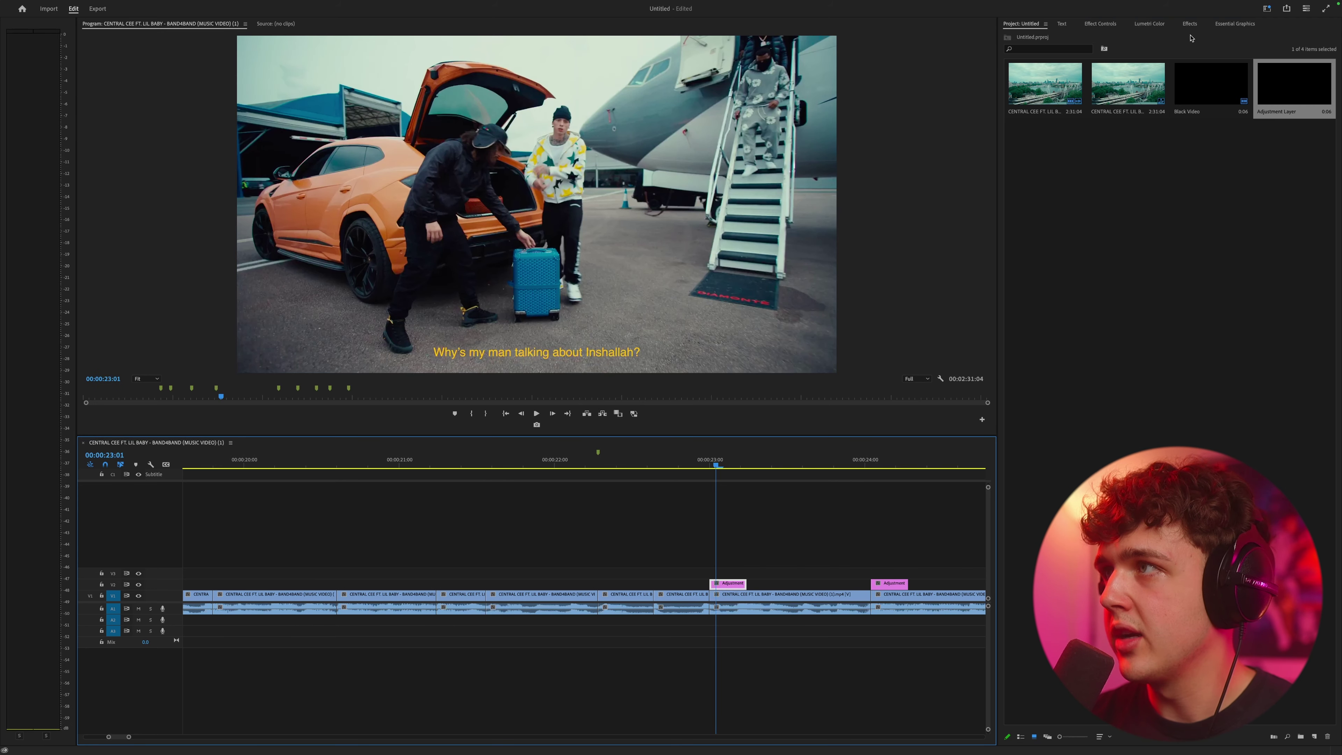
# Apply the Brightness & Contrast effect to the adjustment layer above the orange car clip
pyautogui.click(1190, 23)
pyautogui.click(1054, 35)
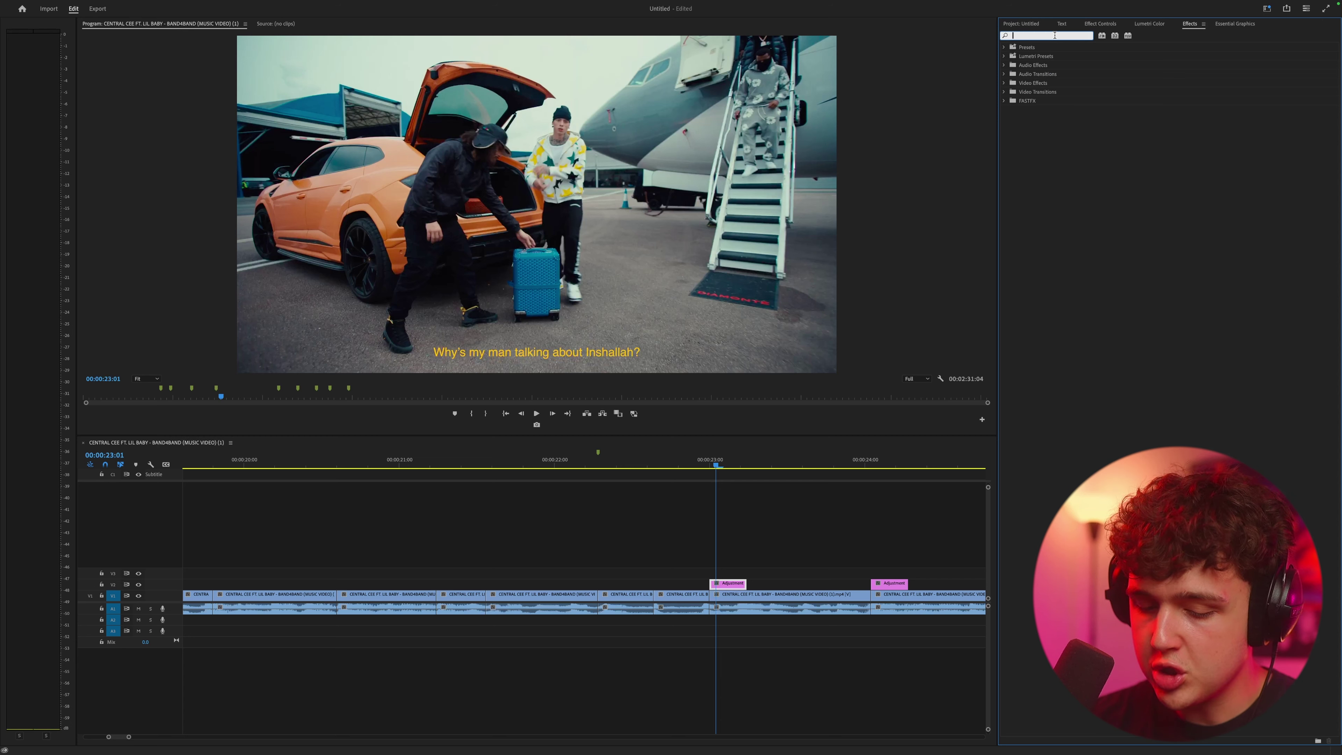
pyautogui.write('bright')
pyautogui.click(1053, 129)
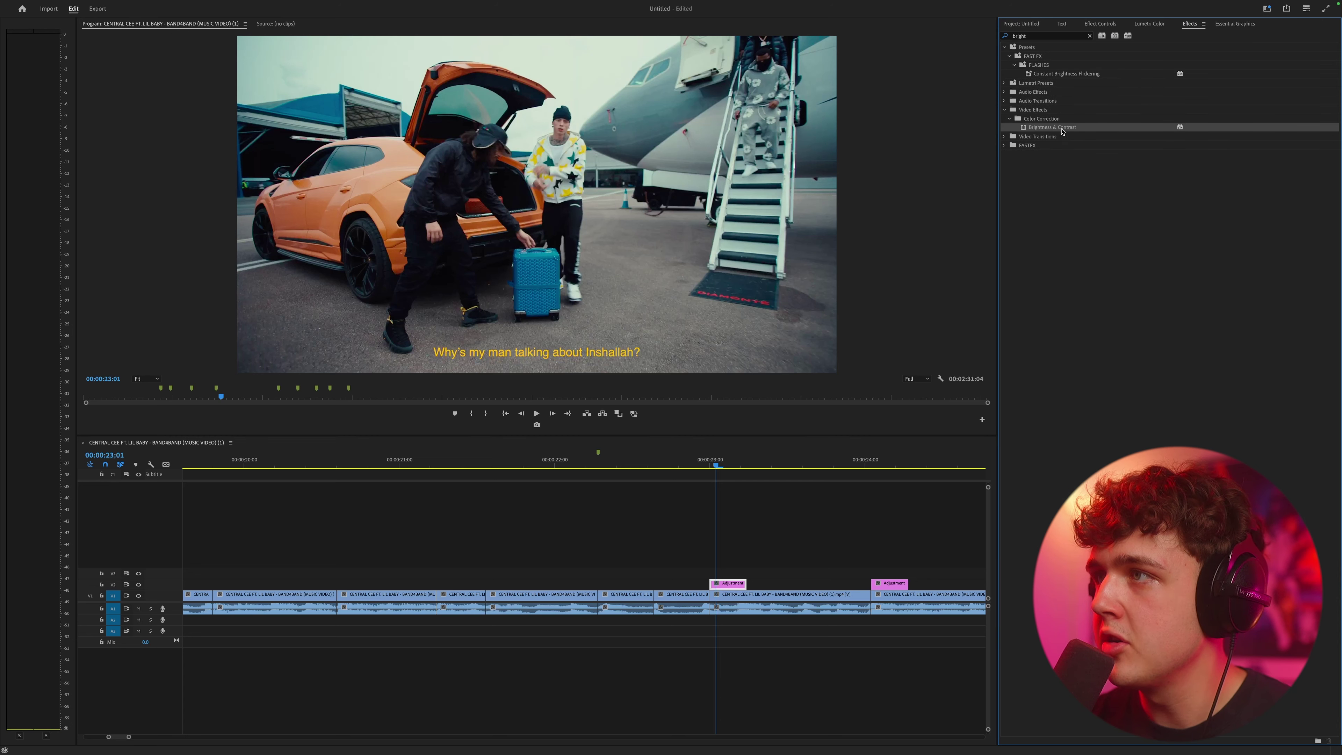
pyautogui.moveTo(978, 188); pyautogui.dragTo(728, 583)
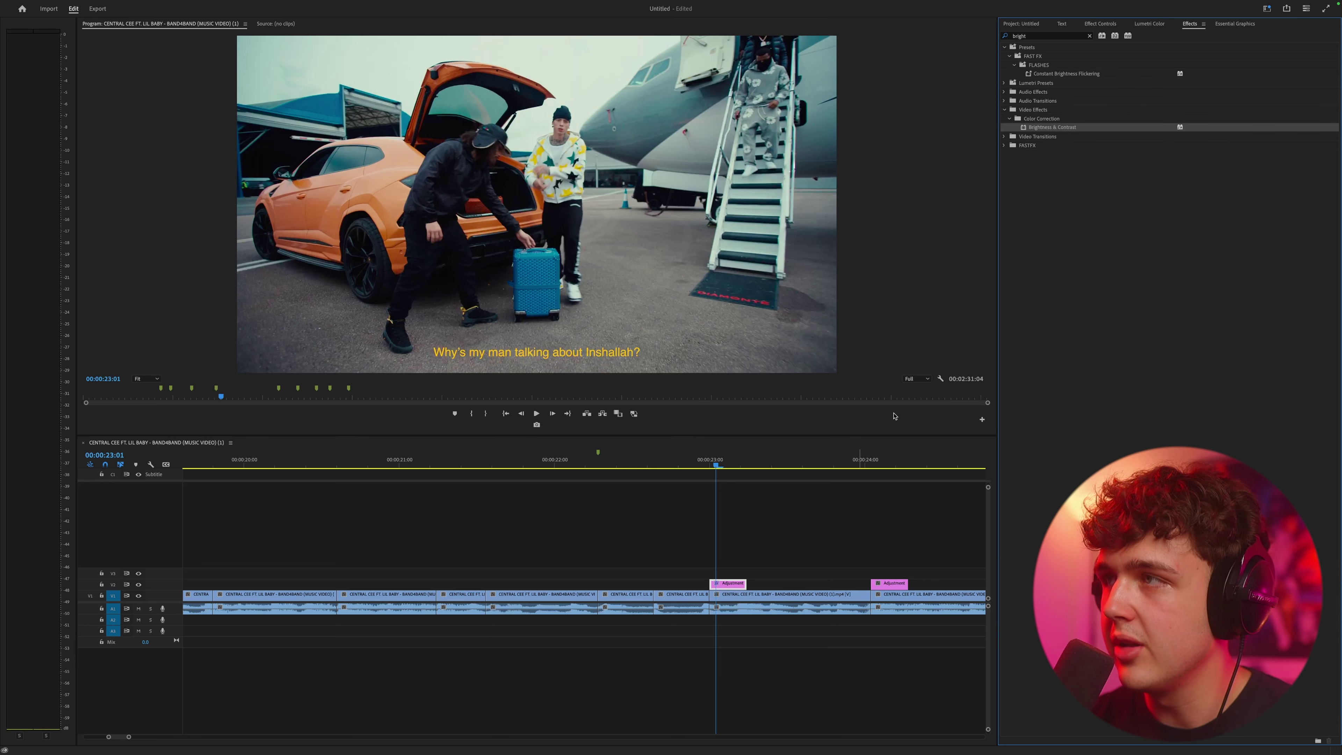
# Keyframe Brightness and Contrast at 00:00:23:00, the start of the adjustment layer, and raise both values for a bright flash
pyautogui.click(1102, 24)
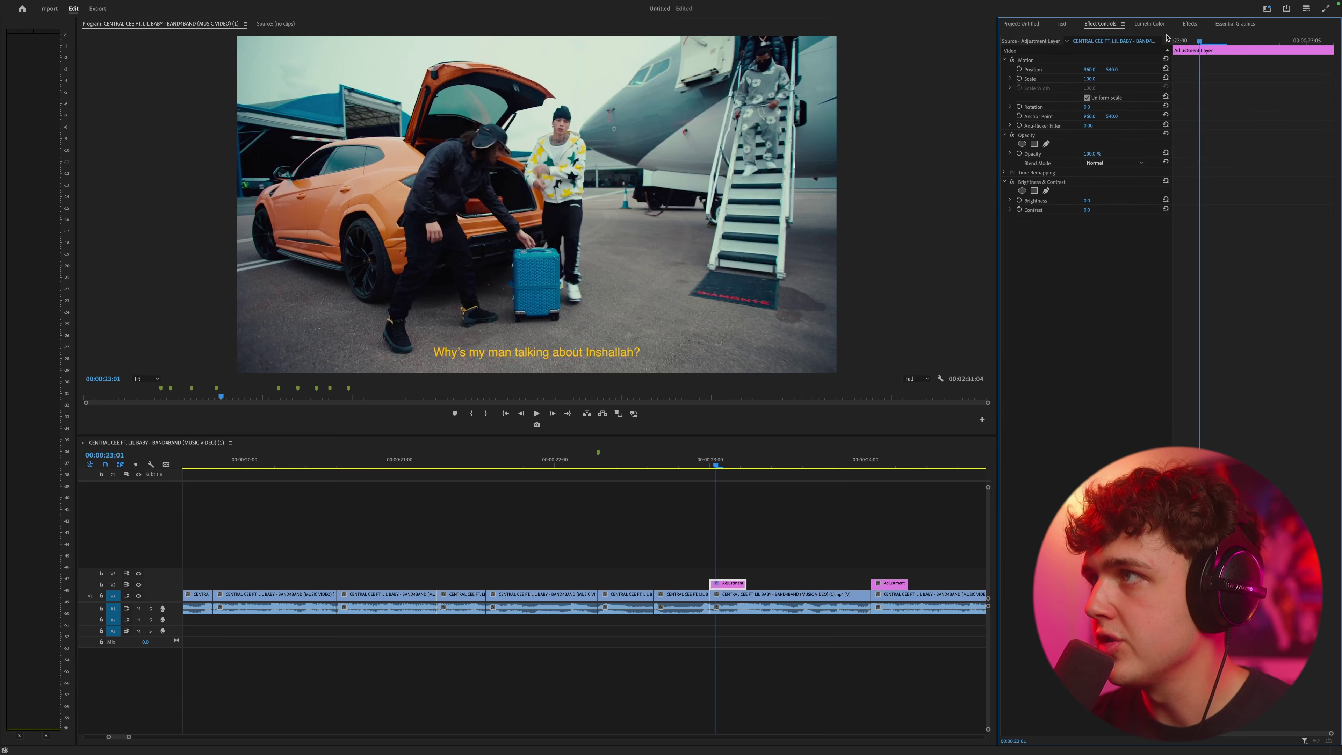
pyautogui.moveTo(1184, 43); pyautogui.dragTo(1167, 46)
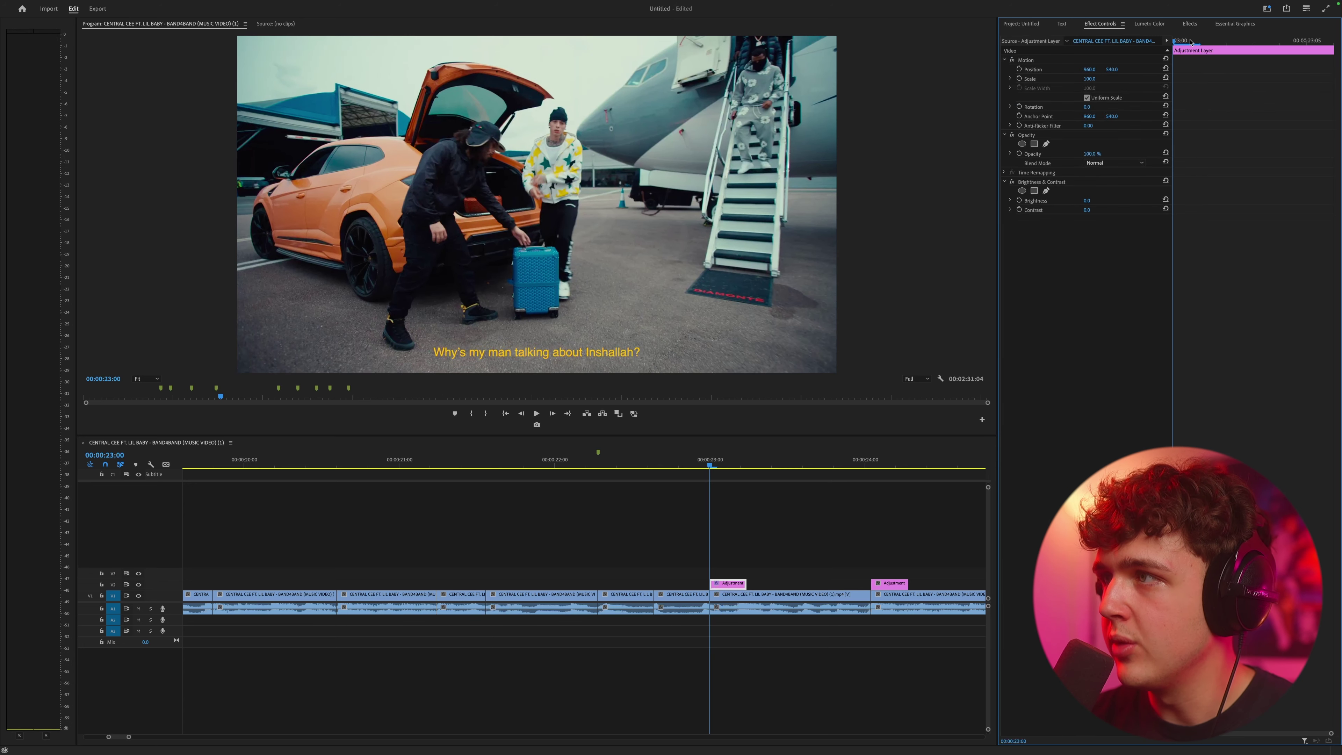
pyautogui.click(1019, 201)
pyautogui.click(1020, 210)
pyautogui.moveTo(1087, 201)
pyautogui.mouseDown()
pyautogui.moveTo(1115, 200)
pyautogui.moveTo(1089, 210)
pyautogui.moveTo(1106, 210)
pyautogui.mouseUp()
# Reset Brightness and Contrast to 0 at 00:00:23:02 so the flash fades back to normal
pyautogui.moveTo(1175, 42); pyautogui.dragTo(1233, 46)
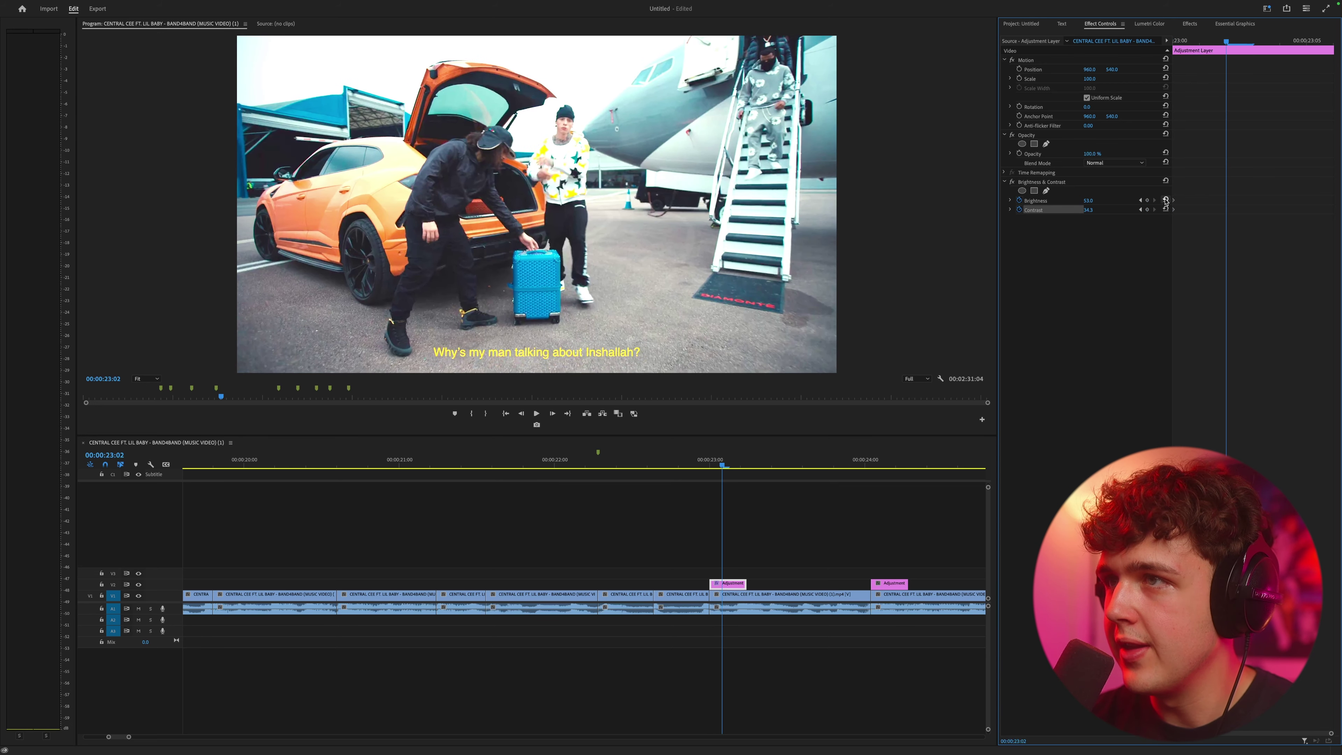
pyautogui.click(793, 597)
pyautogui.moveTo(722, 466)
pyautogui.mouseDown()
pyautogui.moveTo(695, 466)
pyautogui.moveTo(728, 467)
pyautogui.mouseUp()
pyautogui.click(729, 583)
# Apply Ease Out to the first Brightness and Contrast keyframes and Ease In to the last ones
pyautogui.click(1182, 193)
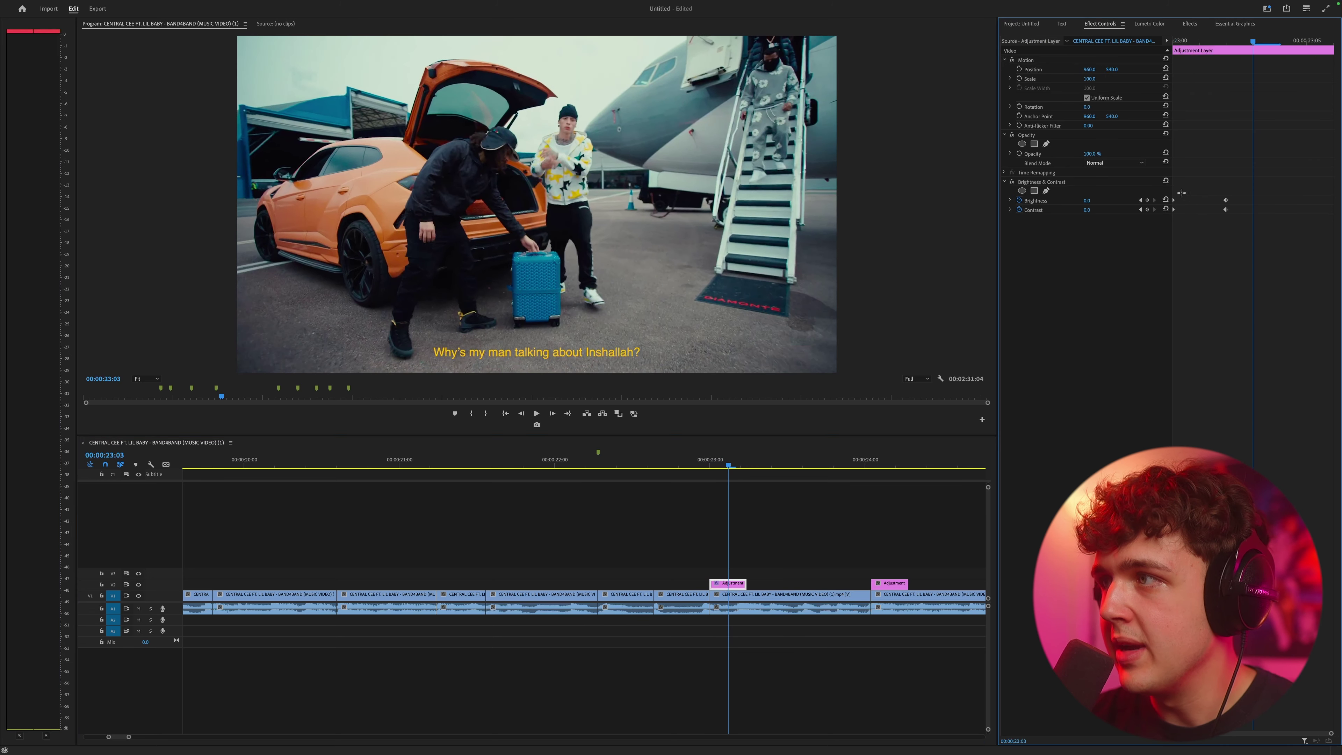
pyautogui.moveTo(1184, 185); pyautogui.dragTo(1170, 212)
pyautogui.rightClick(1173, 213)
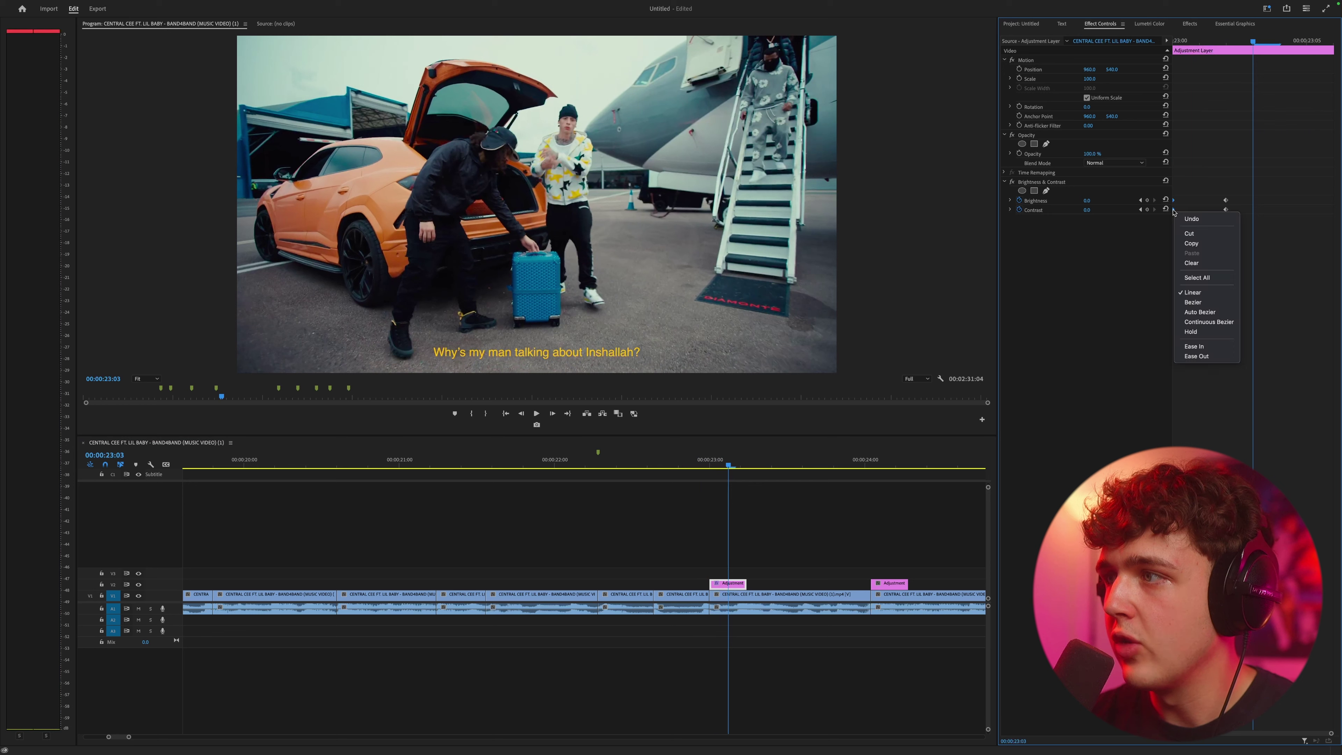
pyautogui.click(1204, 356)
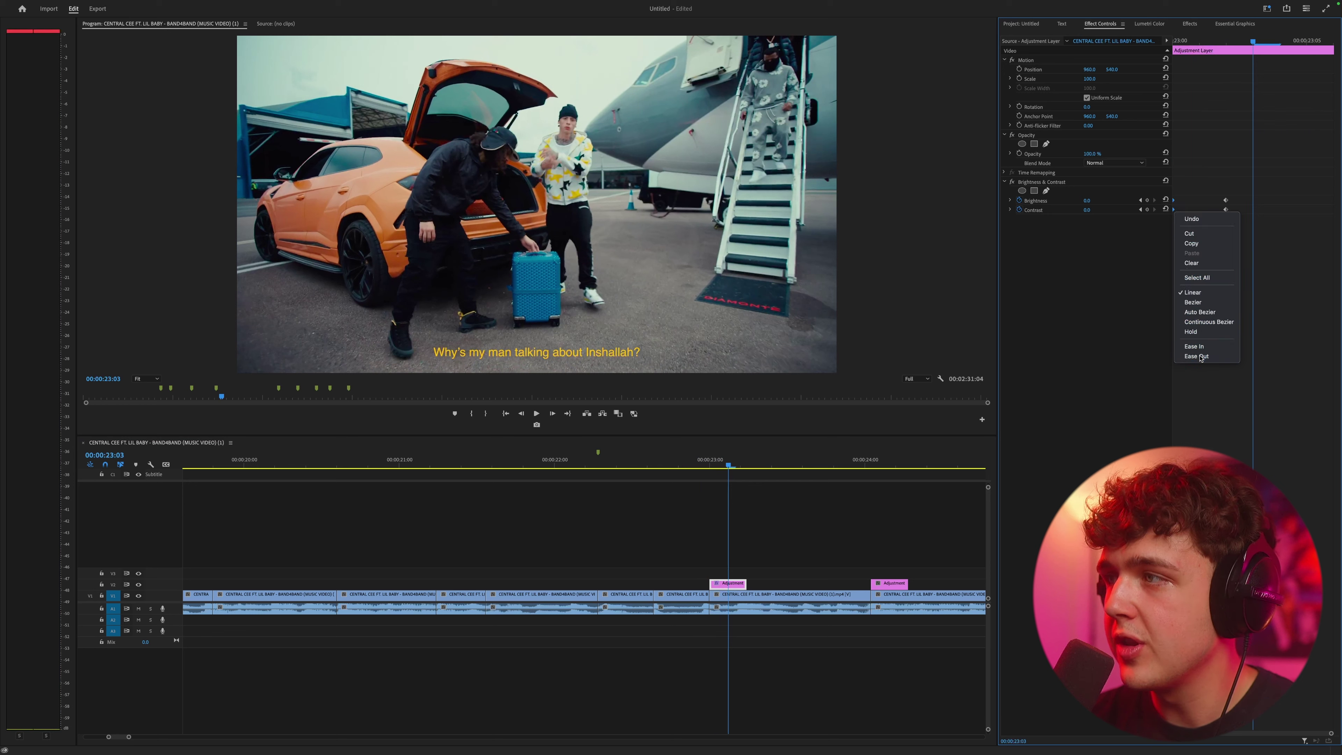
pyautogui.rightClick(1226, 211)
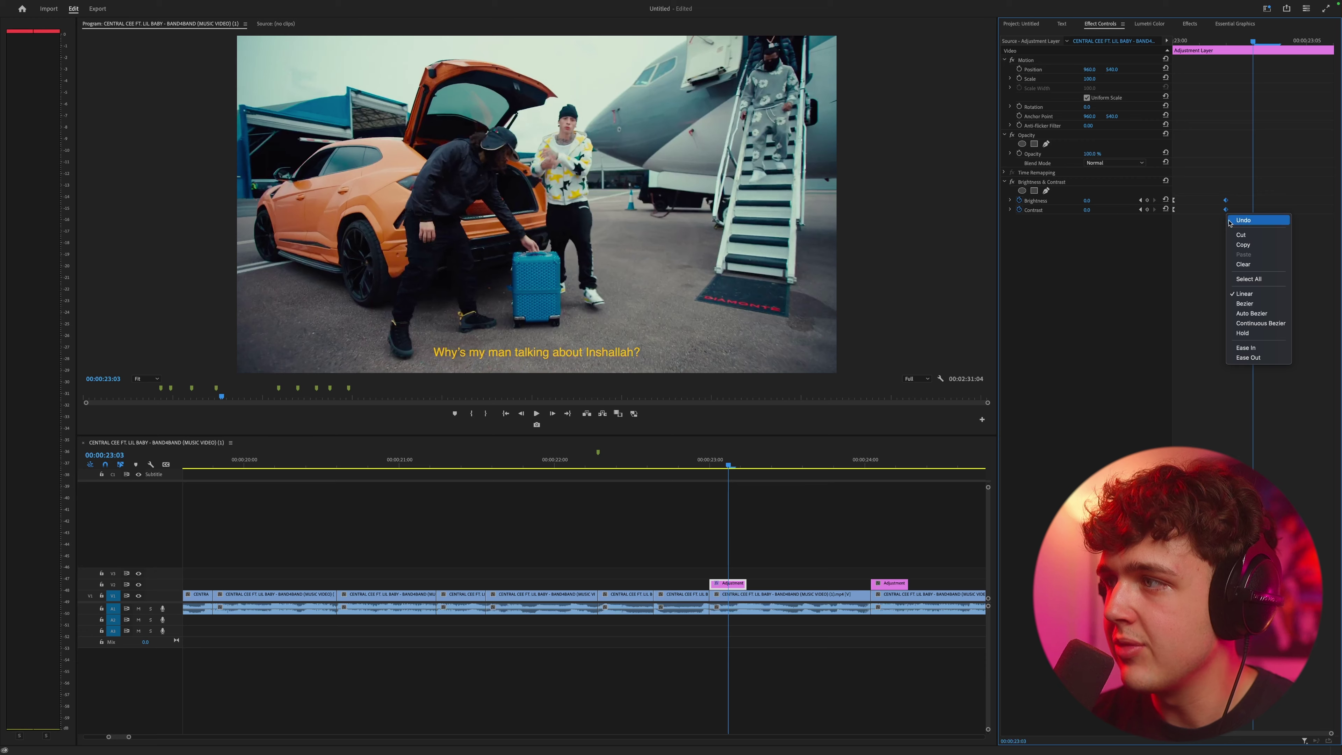
pyautogui.click(1249, 348)
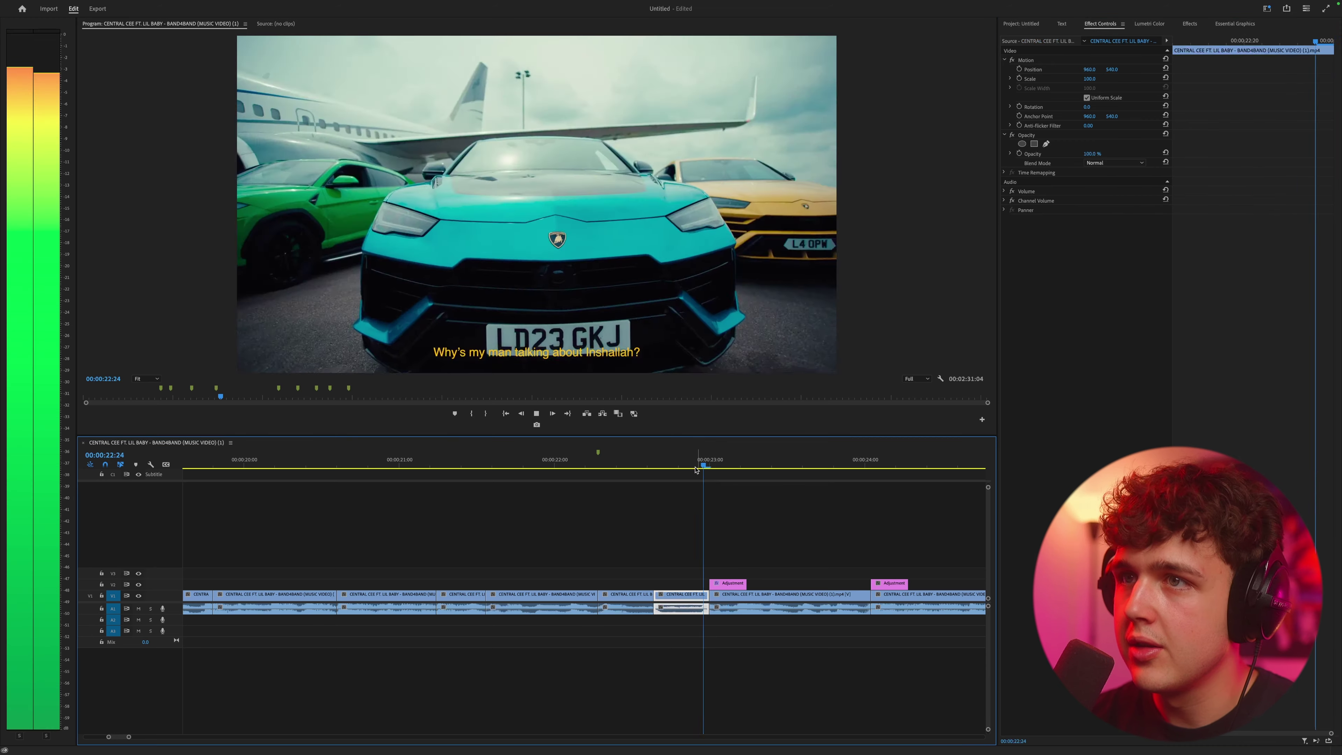
# Preview the flash and duplicate the keyframed adjustment layer above the start of the next clip
pyautogui.click(695, 467)
pyautogui.press('space')
pyautogui.moveTo(697, 467)
pyautogui.mouseDown()
pyautogui.moveTo(728, 479)
pyautogui.moveTo(717, 479)
pyautogui.mouseUp()
pyautogui.moveTo(734, 584); pyautogui.dragTo(893, 584)
pyautogui.moveTo(713, 470)
pyautogui.mouseDown()
pyautogui.moveTo(675, 471)
pyautogui.moveTo(697, 468)
pyautogui.mouseUp()
pyautogui.press('space')
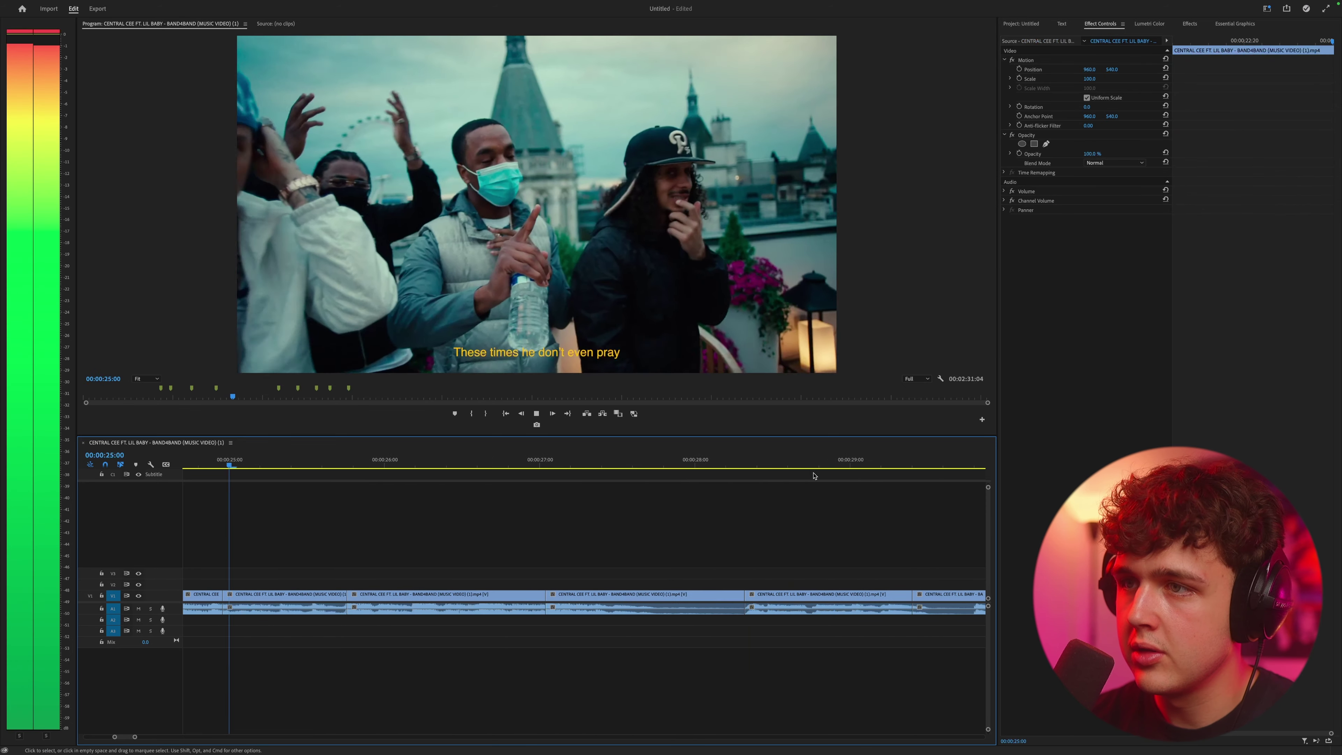
pyautogui.press('space')
# Inspect the ending Brightness and Contrast keyframes on the second adjustment layer and play back its flash
pyautogui.click(337, 465)
pyautogui.click(332, 584)
pyautogui.moveTo(1266, 177); pyautogui.dragTo(1255, 210)
pyautogui.click(312, 462)
pyautogui.press('space')
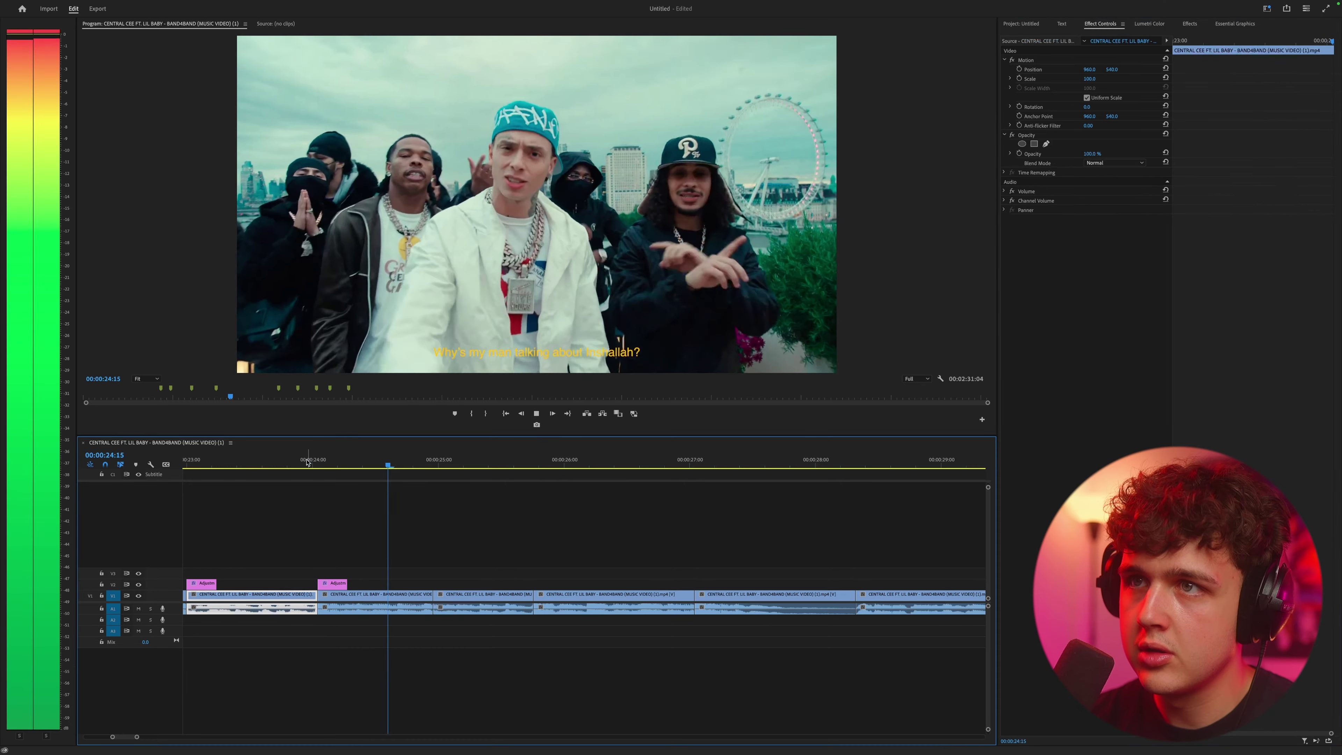
# Play further through the sequence to find the street group shot around 00:00:33:00
pyautogui.scroll(-3, 353, 510)
pyautogui.moveTo(361, 464); pyautogui.dragTo(412, 474)
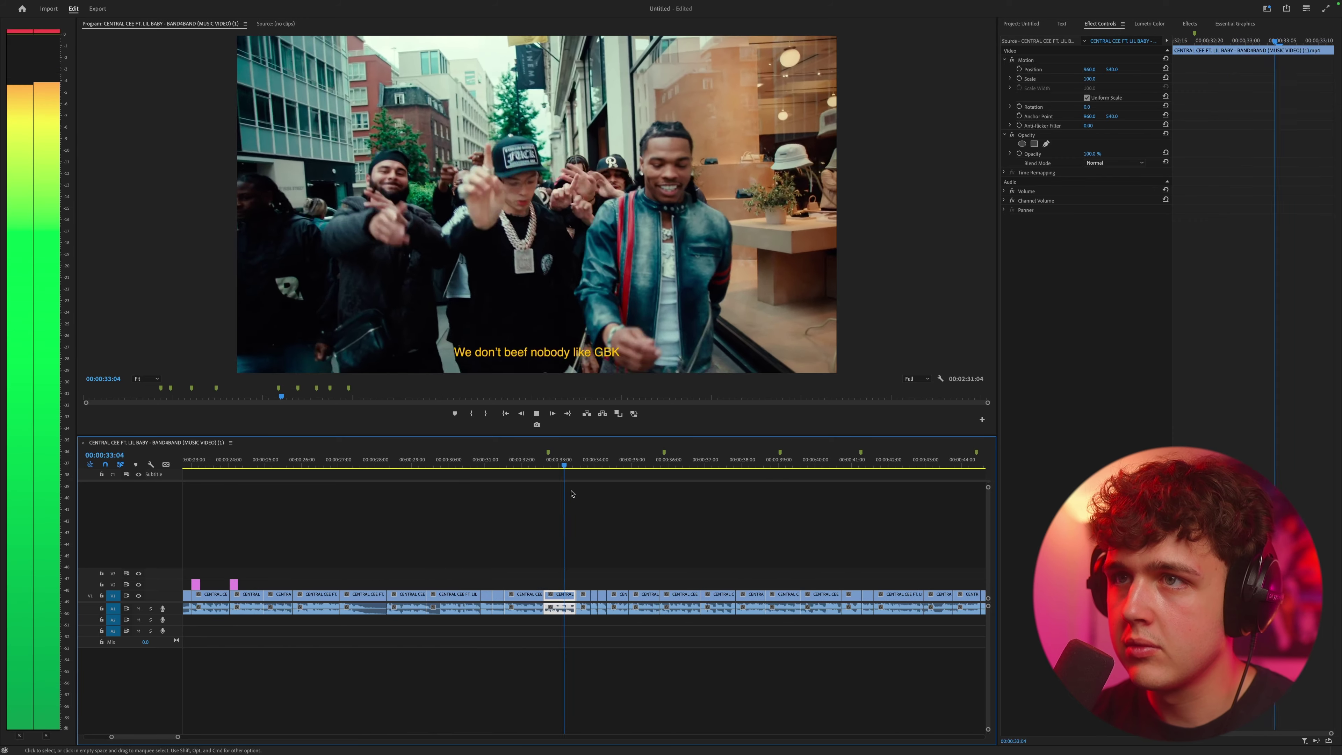
pyautogui.scroll(2, 572, 493)
pyautogui.press('space')
pyautogui.click(538, 459)
pyautogui.scroll(4, 550, 490)
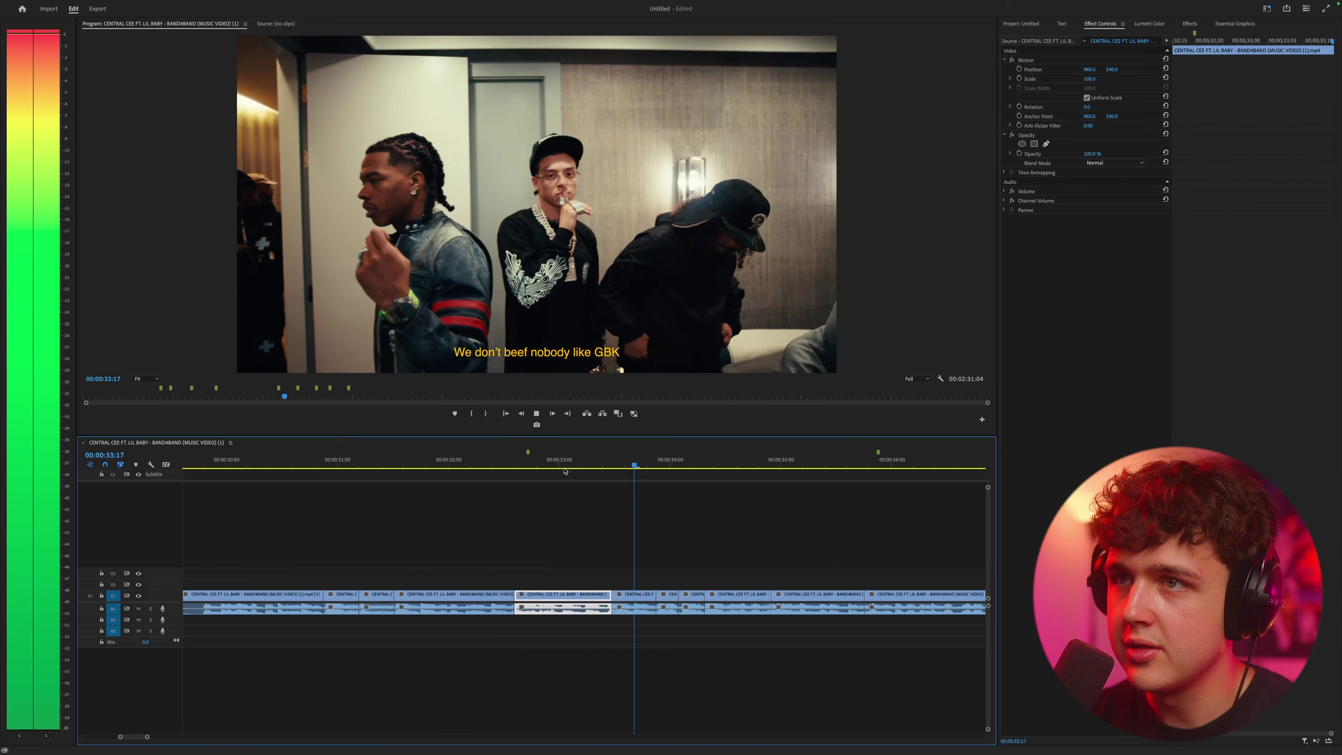
pyautogui.press('space')
# Split the street group clip at 00:00:33:02 and apply a speed setting to its second part
pyautogui.moveTo(522, 470); pyautogui.dragTo(568, 466)
pyautogui.press('super+k')
pyautogui.click(603, 596)
pyautogui.rightClick(602, 596)
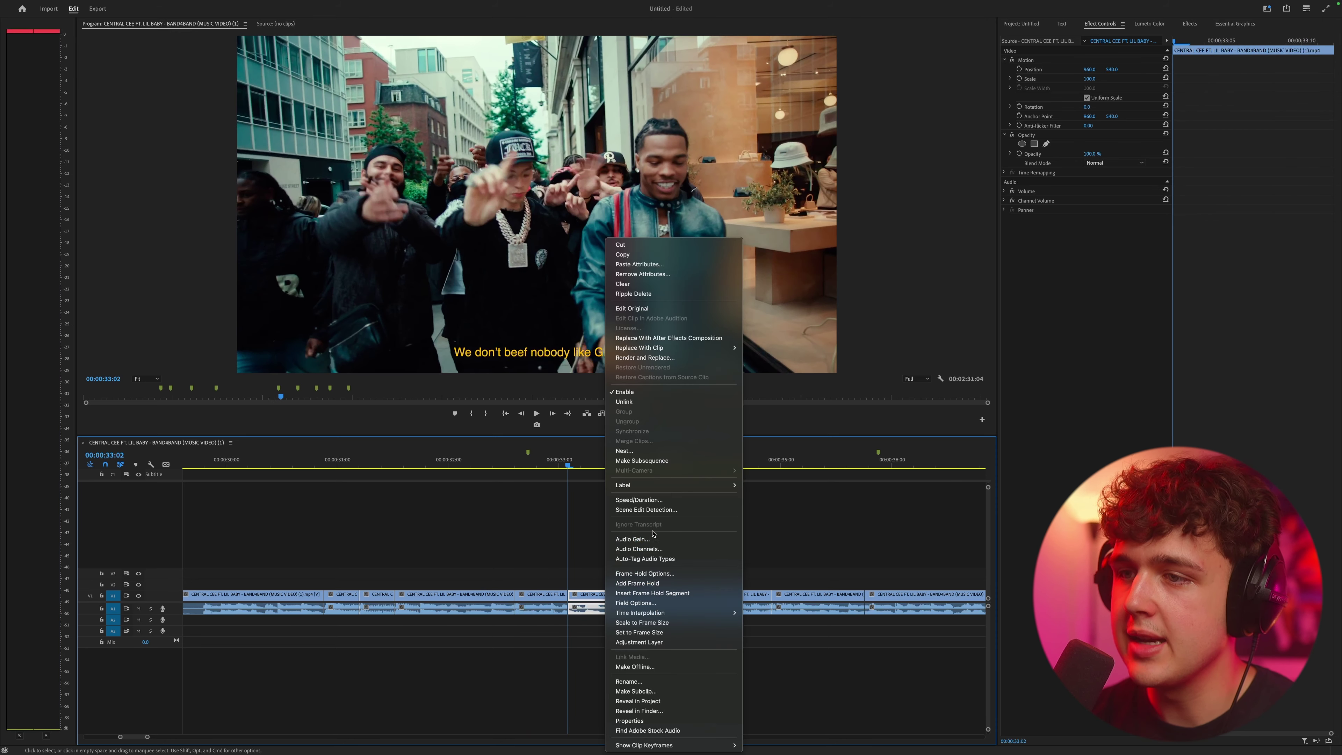
pyautogui.click(646, 501)
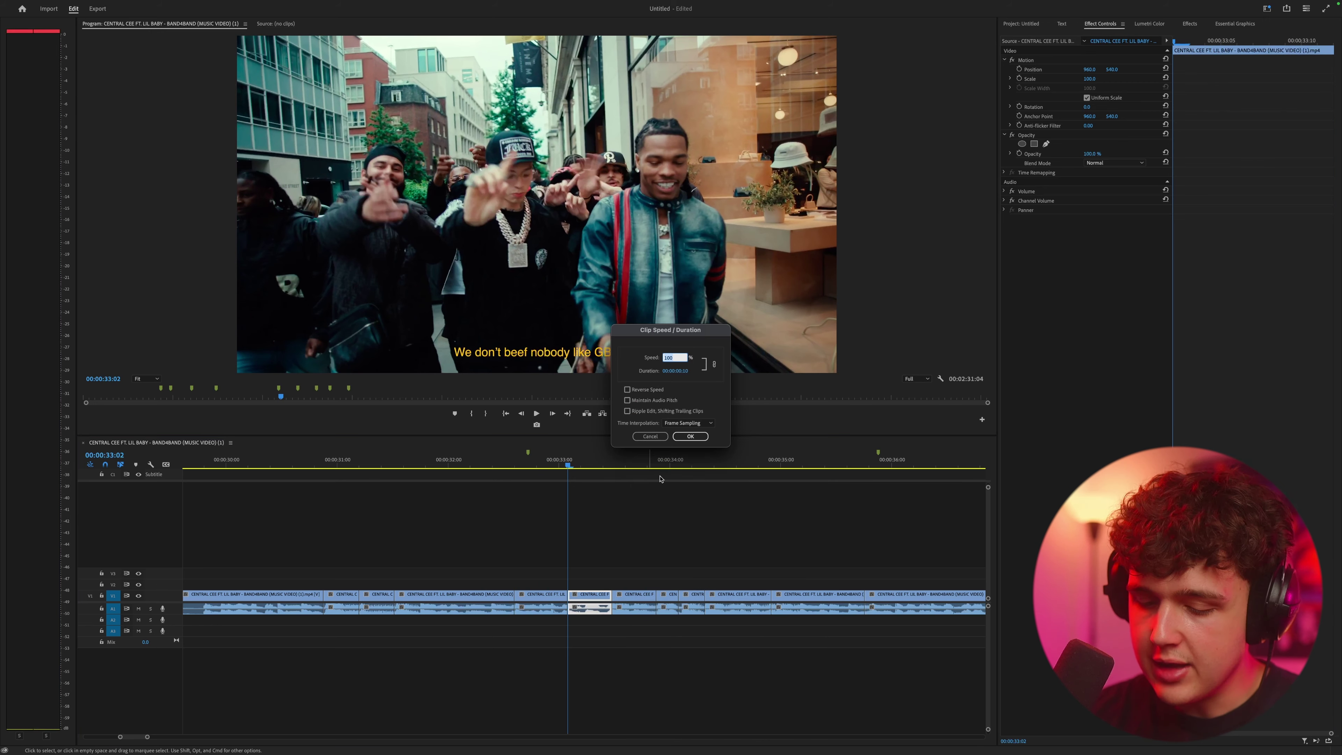
pyautogui.press('Return')
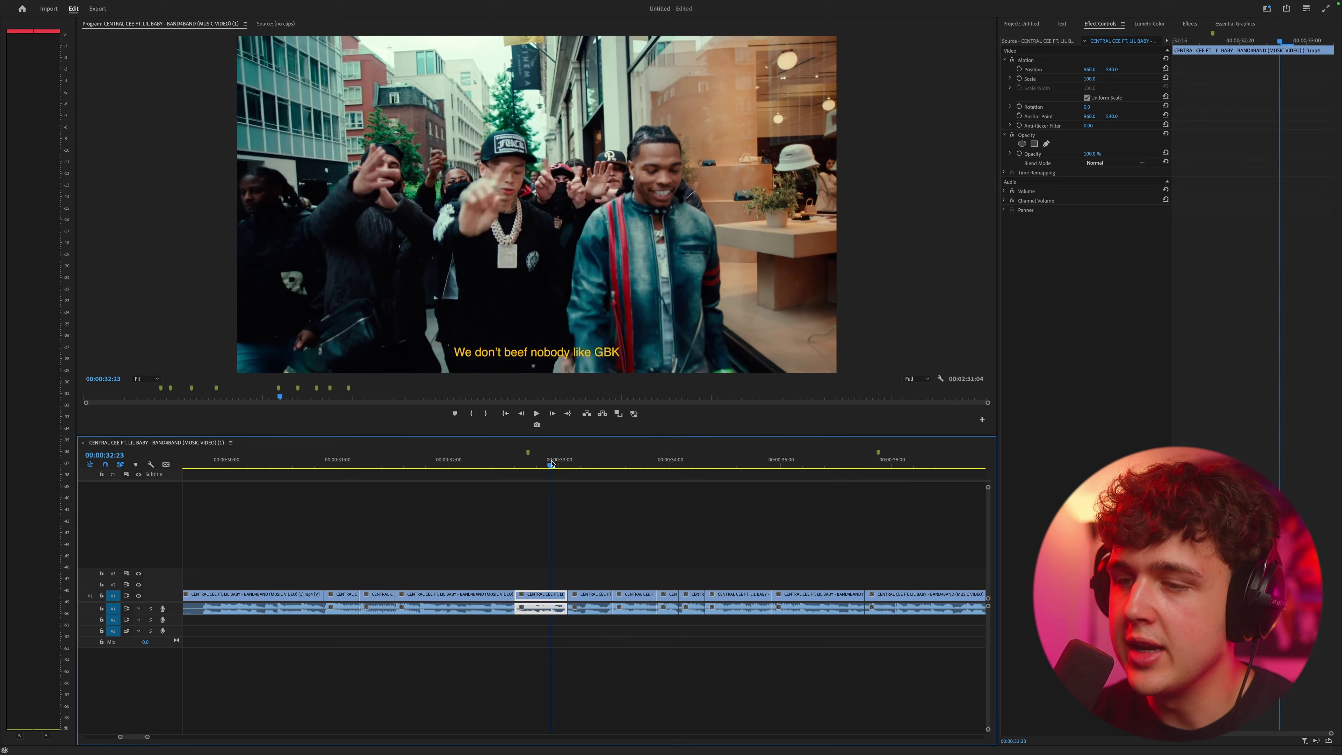
pyautogui.press('space')
pyautogui.scroll(-4, 608, 488)
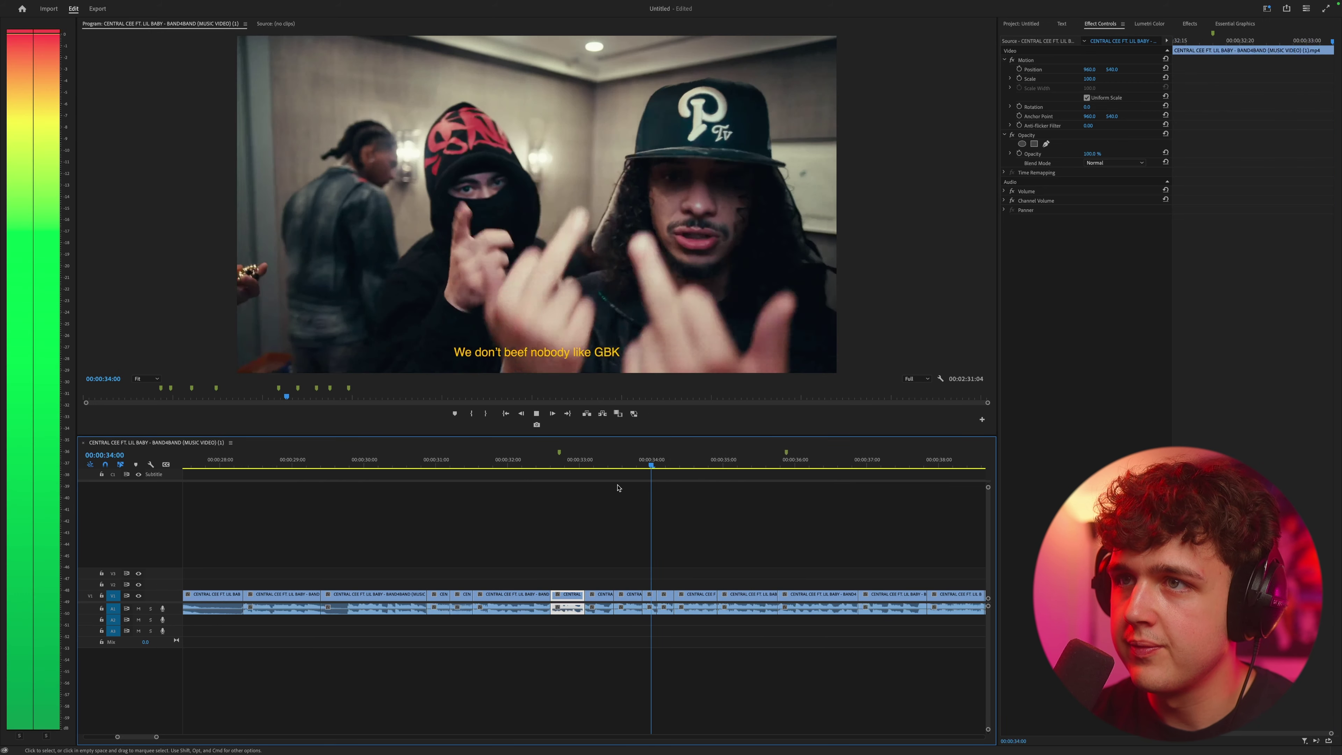
# Play on through the sequence to 00:00:34:14 and enlarge the Audio 1 track so its waveform shows
pyautogui.press('space')
pyautogui.click(550, 459)
pyautogui.scroll(-3, 578, 519)
pyautogui.press('space')
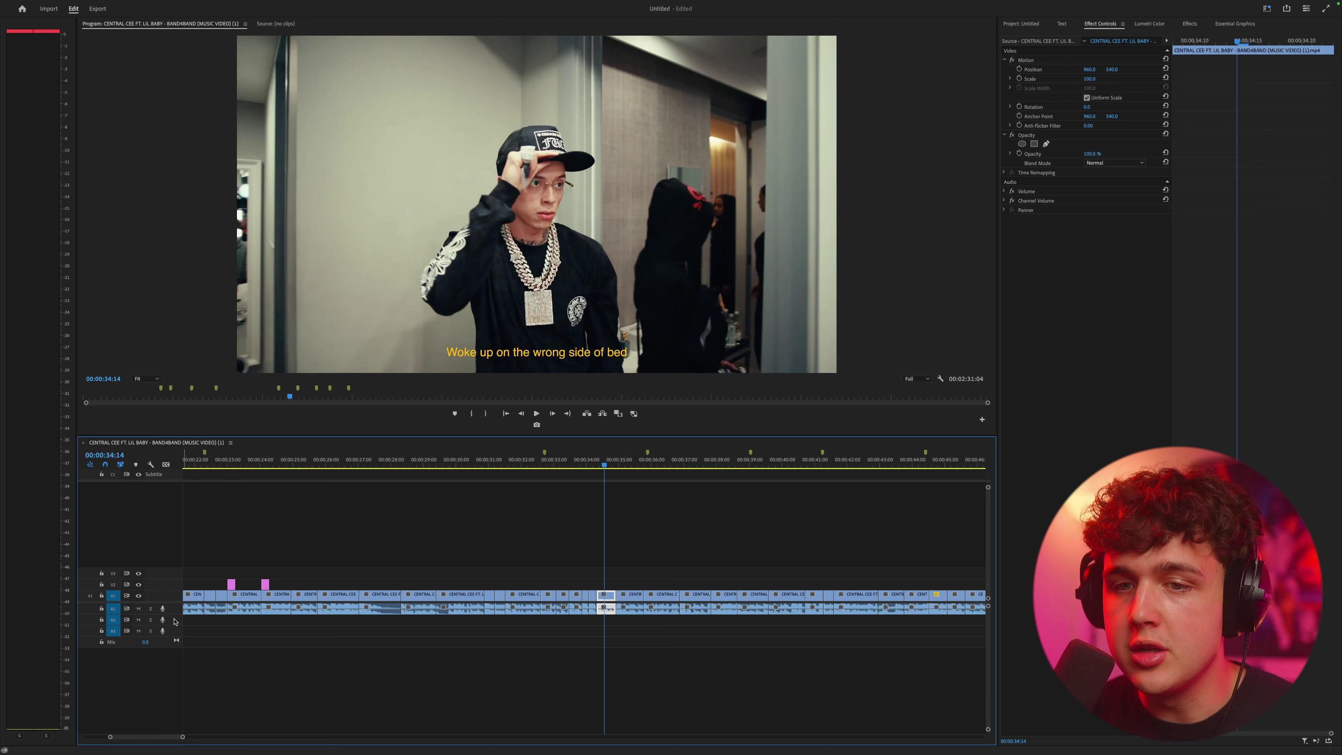
pyautogui.moveTo(172, 614); pyautogui.dragTo(168, 730)
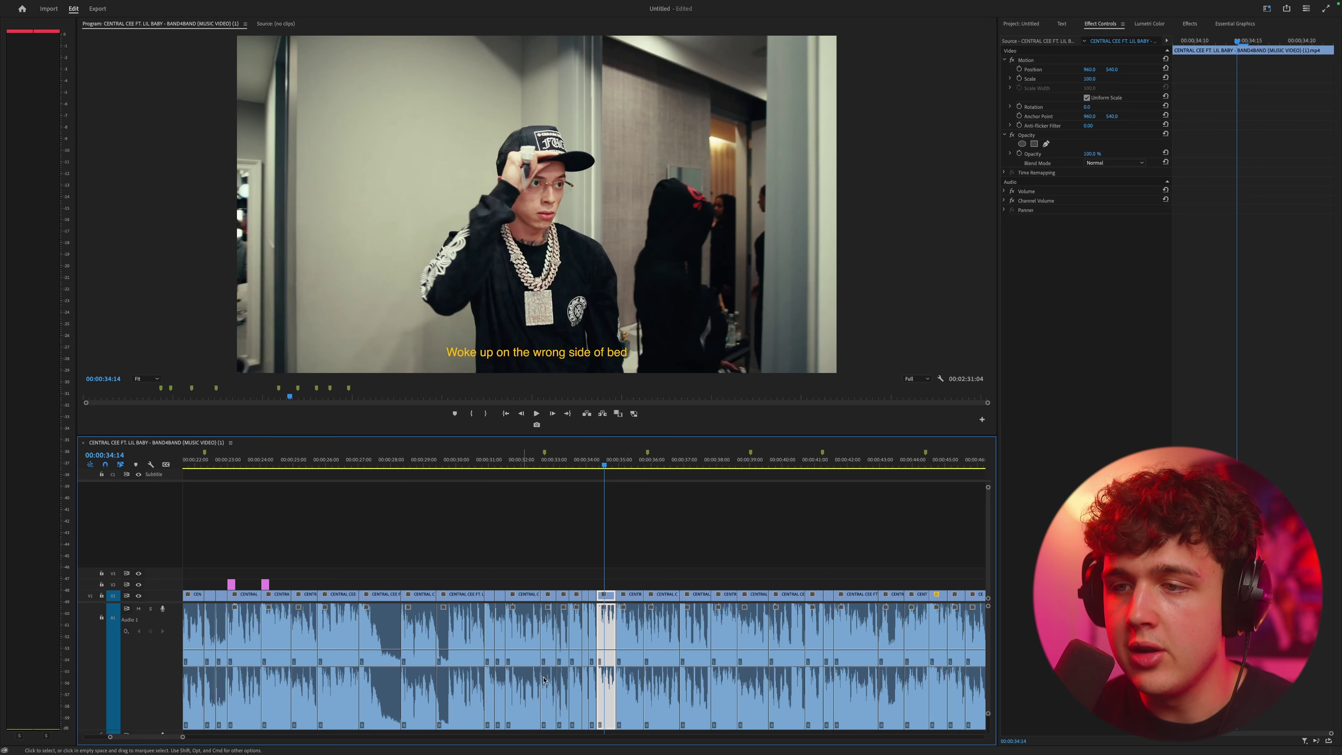
# Play through the following shots and scrub to 00:00:40:13 to find the end of the escalator shot for a transition
pyautogui.scroll(3, 674, 523)
pyautogui.moveTo(644, 465)
pyautogui.mouseDown()
pyautogui.moveTo(720, 472)
pyautogui.moveTo(645, 472)
pyautogui.mouseUp()
pyautogui.press('space')
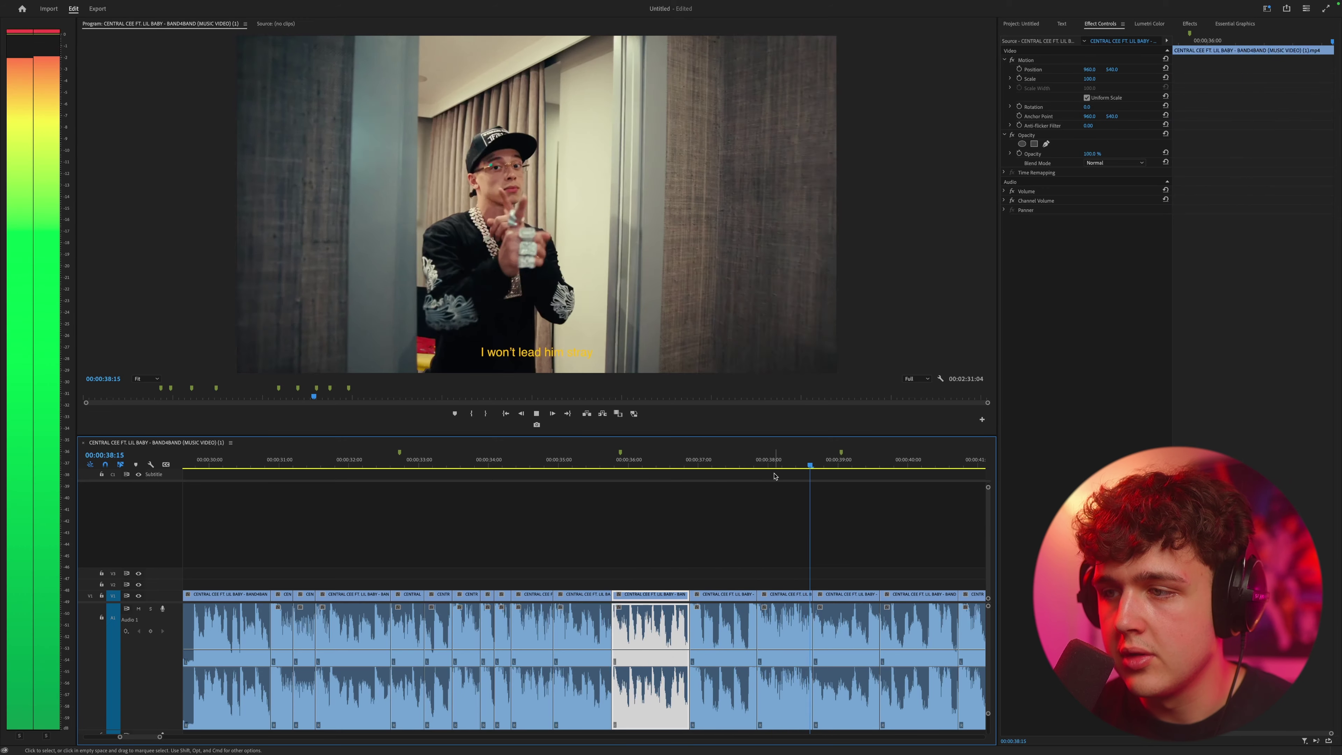
pyautogui.press('-')
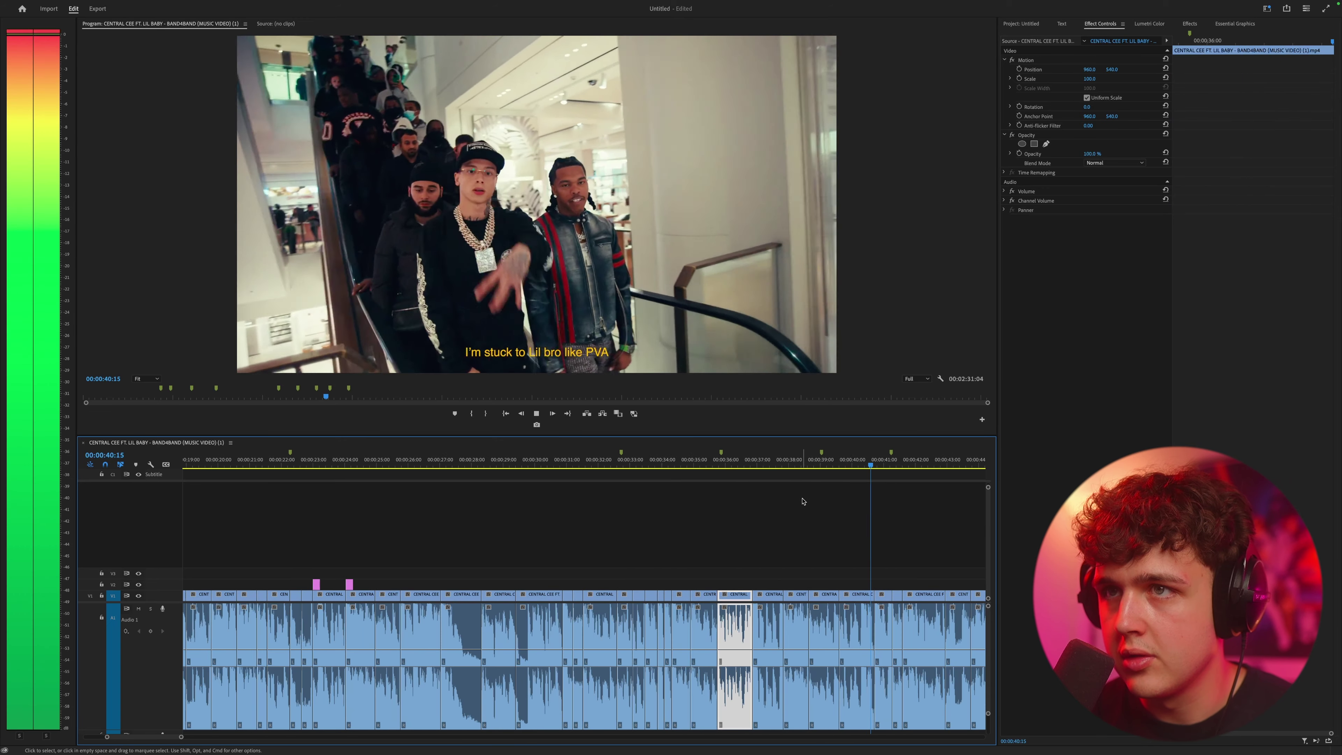
pyautogui.press('space')
pyautogui.press('-')
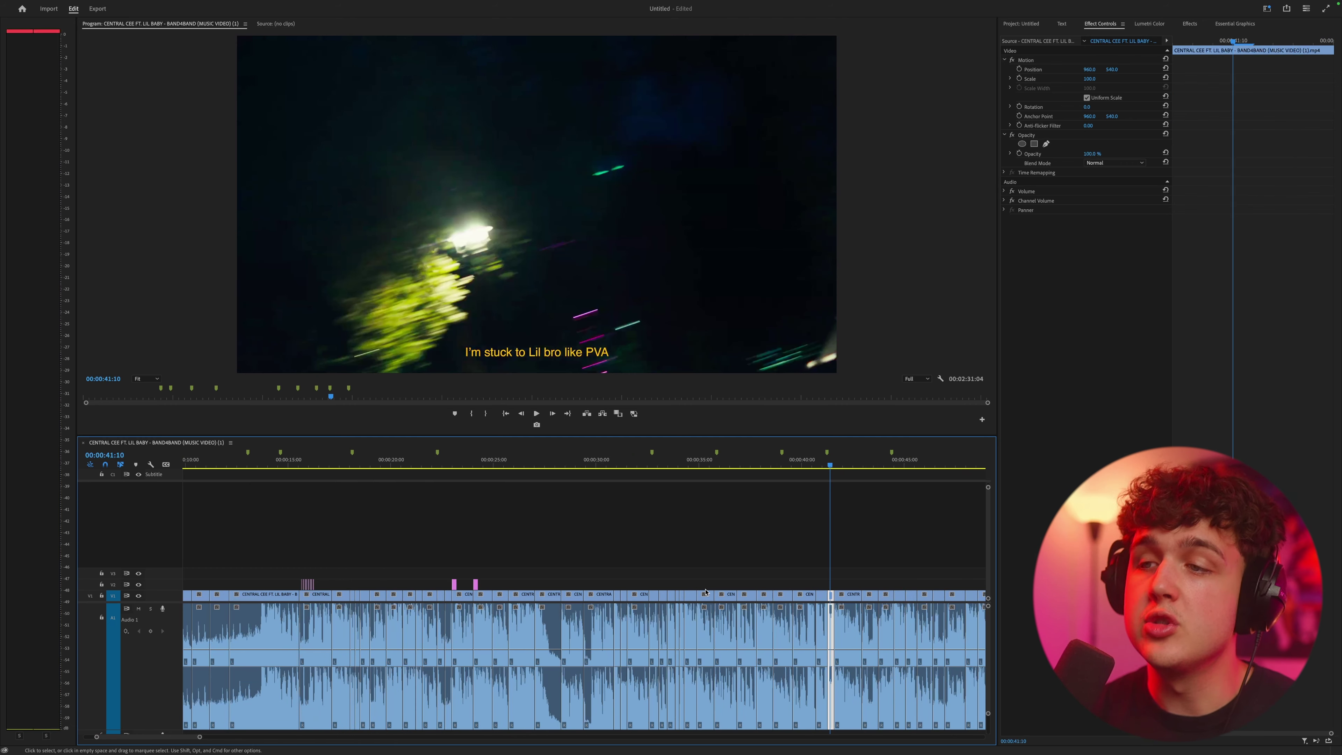
pyautogui.click(792, 465)
pyautogui.scroll(4, 824, 513)
pyautogui.moveTo(750, 467); pyautogui.dragTo(754, 464)
pyautogui.press('Left')
pyautogui.press('Left')
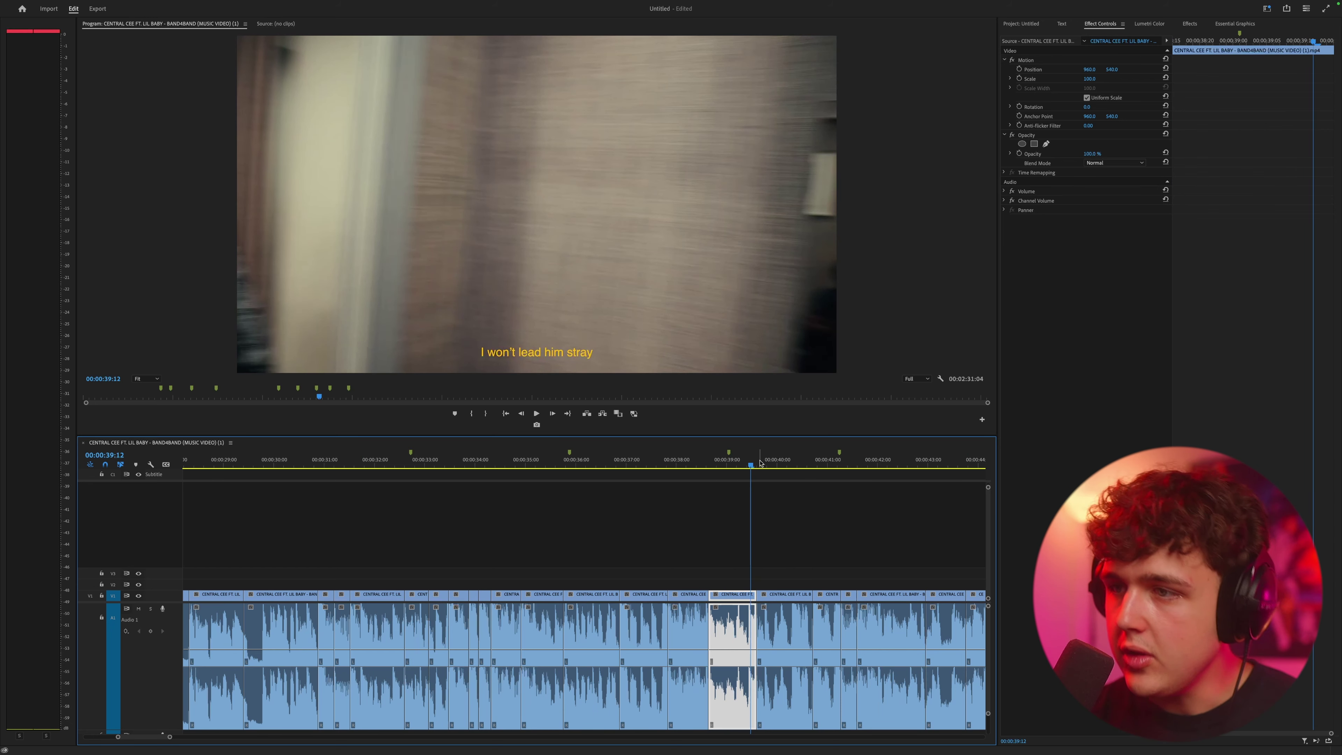
pyautogui.moveTo(754, 464); pyautogui.dragTo(804, 478)
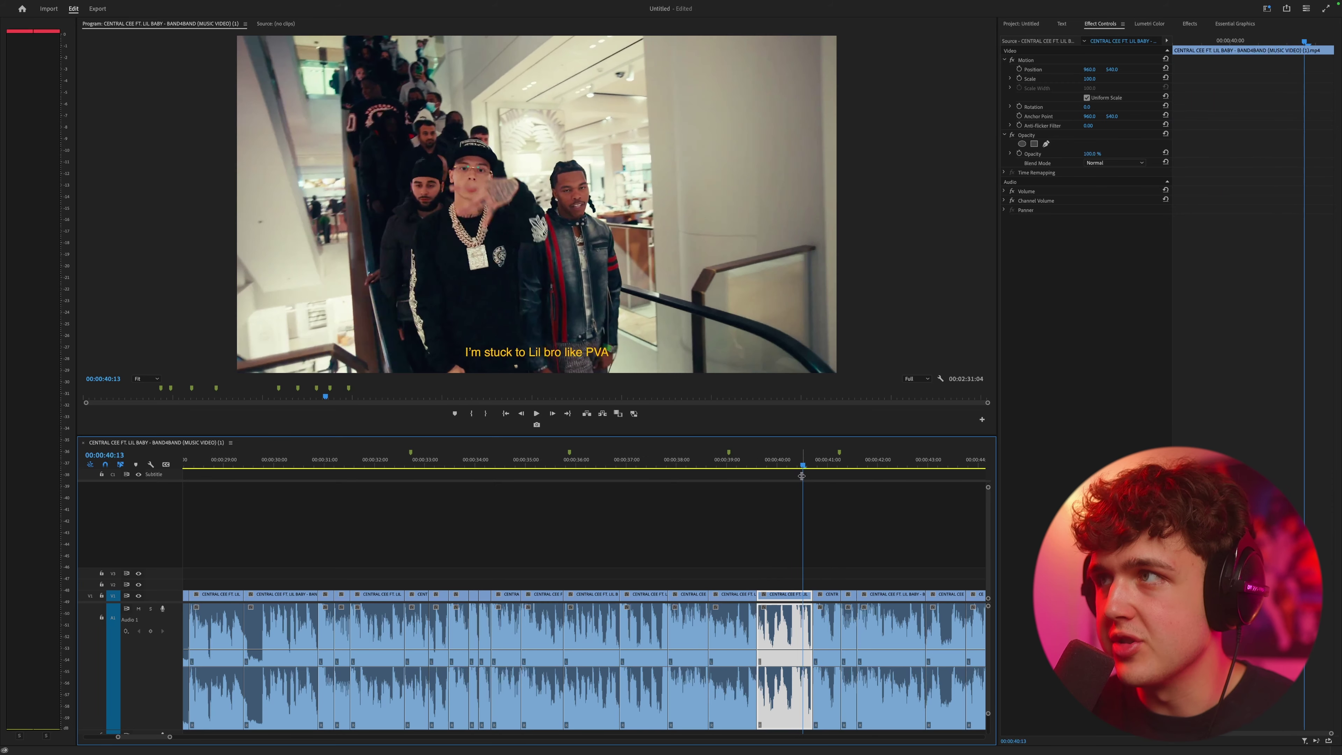
# Place an adjustment layer across the cut that ends the escalator shot and apply the FAST WIPE preset to it
pyautogui.click(1023, 24)
pyautogui.moveTo(950, 442); pyautogui.dragTo(809, 583)
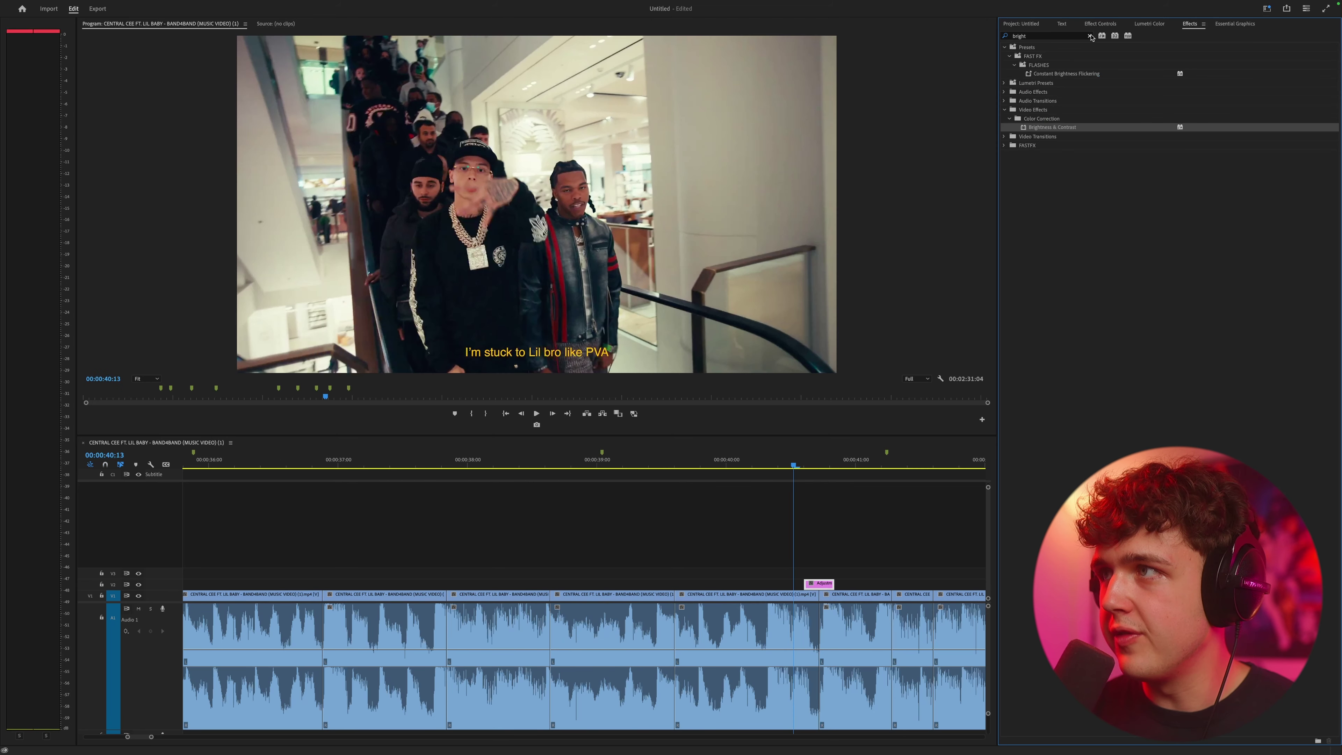
pyautogui.click(1090, 36)
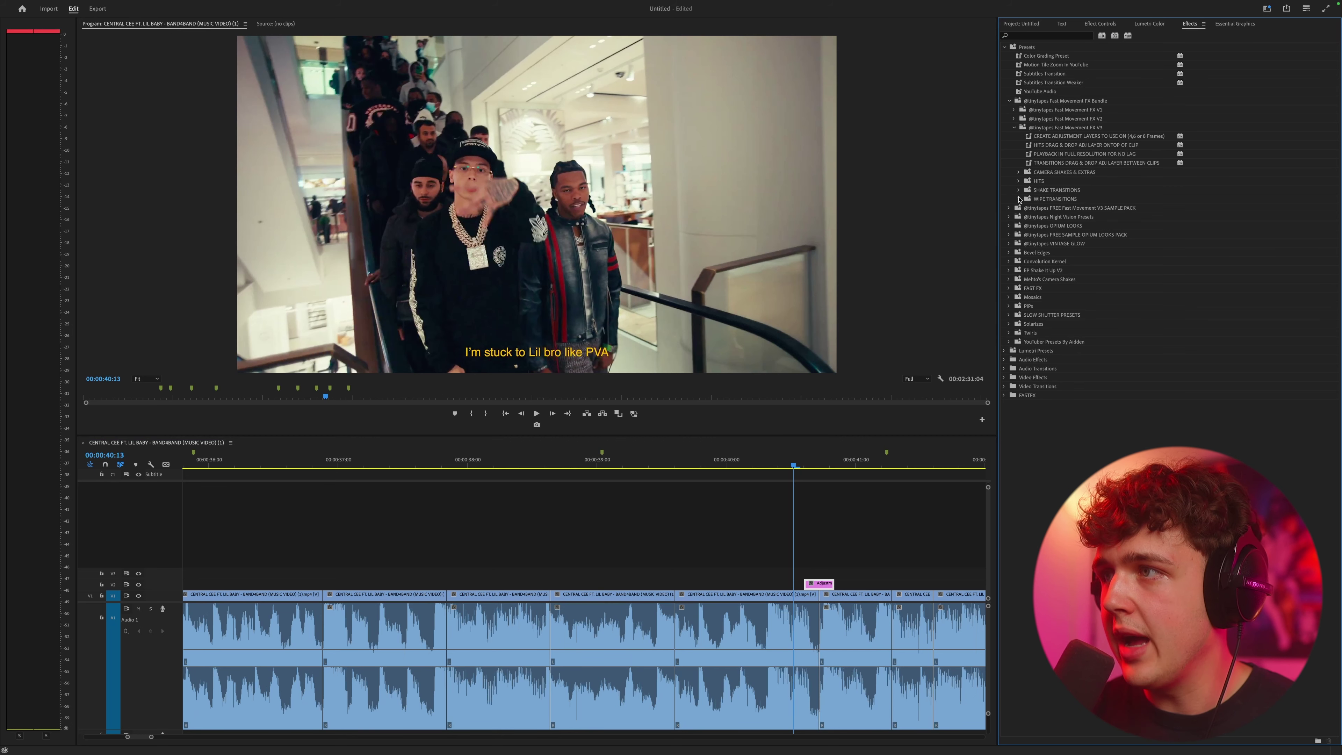
pyautogui.click(1019, 198)
pyautogui.moveTo(1068, 217); pyautogui.dragTo(916, 392)
# Preview the wipe transition at the end of the escalator shot and scrub through its frames
pyautogui.moveTo(796, 459); pyautogui.dragTo(800, 460)
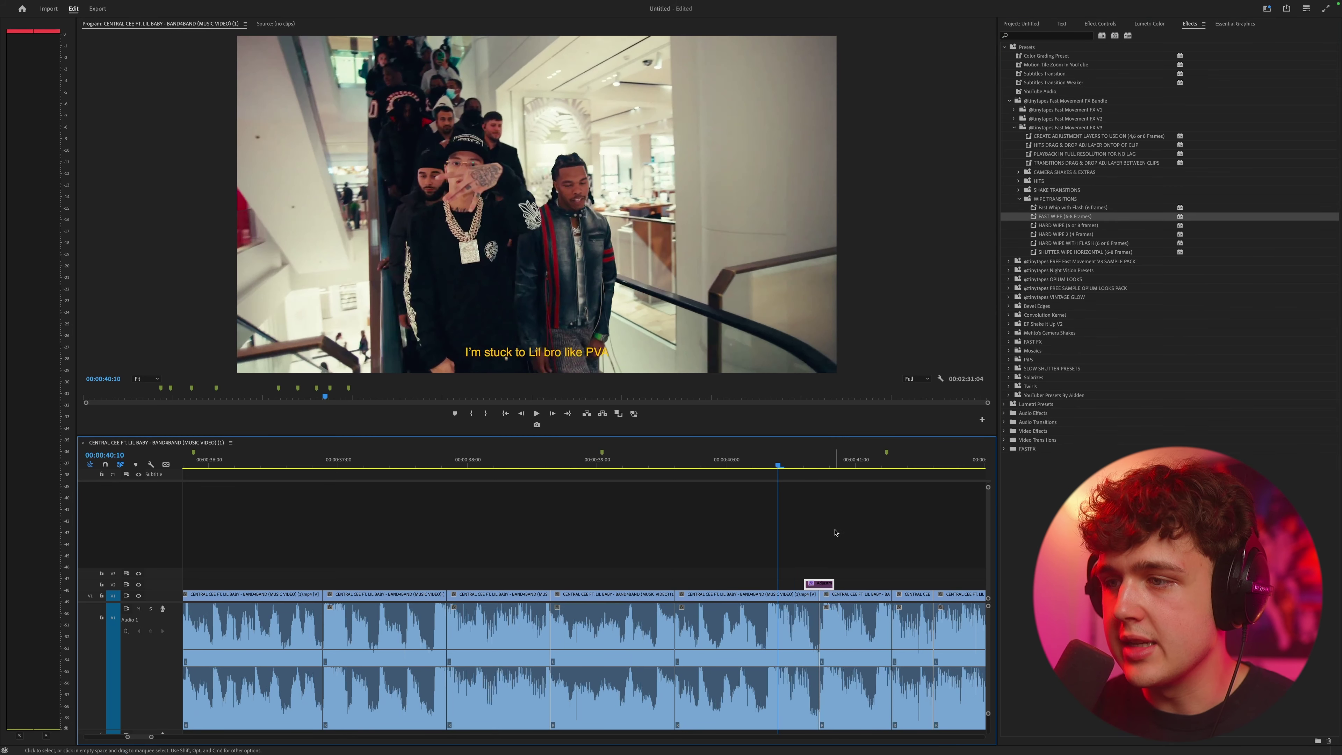
pyautogui.press('space')
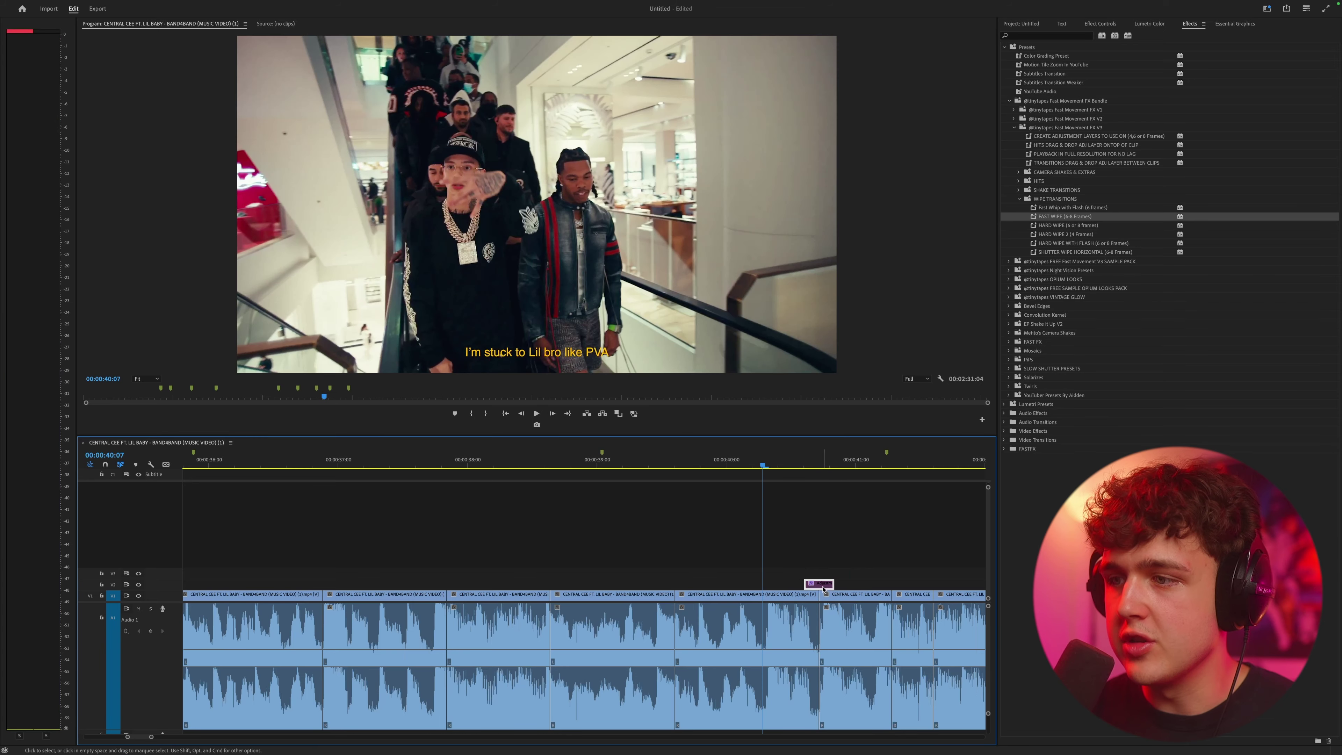
pyautogui.press('space')
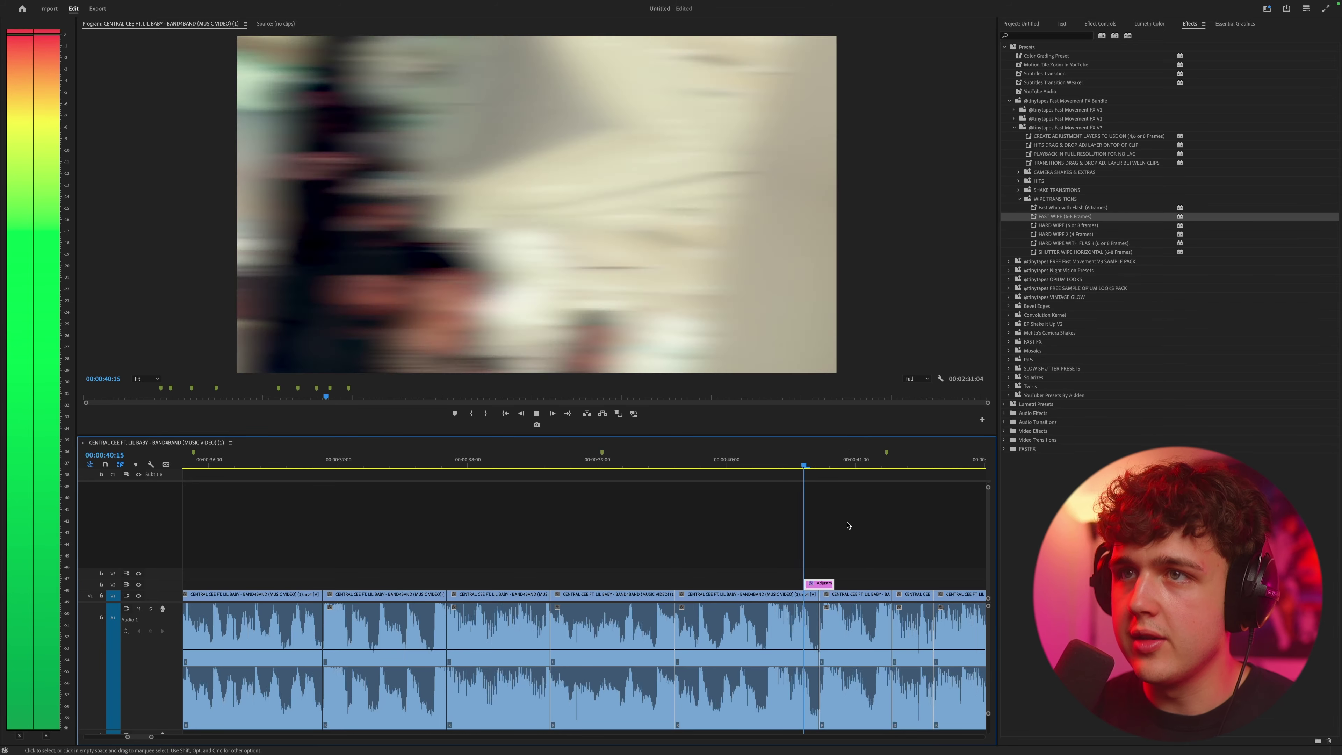
pyautogui.click(769, 464)
pyautogui.moveTo(775, 464); pyautogui.dragTo(816, 459)
# Shorten the wipe's adjustment layer to about four frames over the cut and reapply the FAST WIPE preset
pyautogui.click(821, 585)
pyautogui.moveTo(806, 584); pyautogui.dragTo(815, 585)
pyautogui.moveTo(823, 584); pyautogui.dragTo(820, 581)
pyautogui.click(1076, 218)
# Play back the shortened wipe transition
pyautogui.click(782, 463)
pyautogui.press('space')
pyautogui.click(782, 464)
pyautogui.press('space')
pyautogui.click(776, 463)
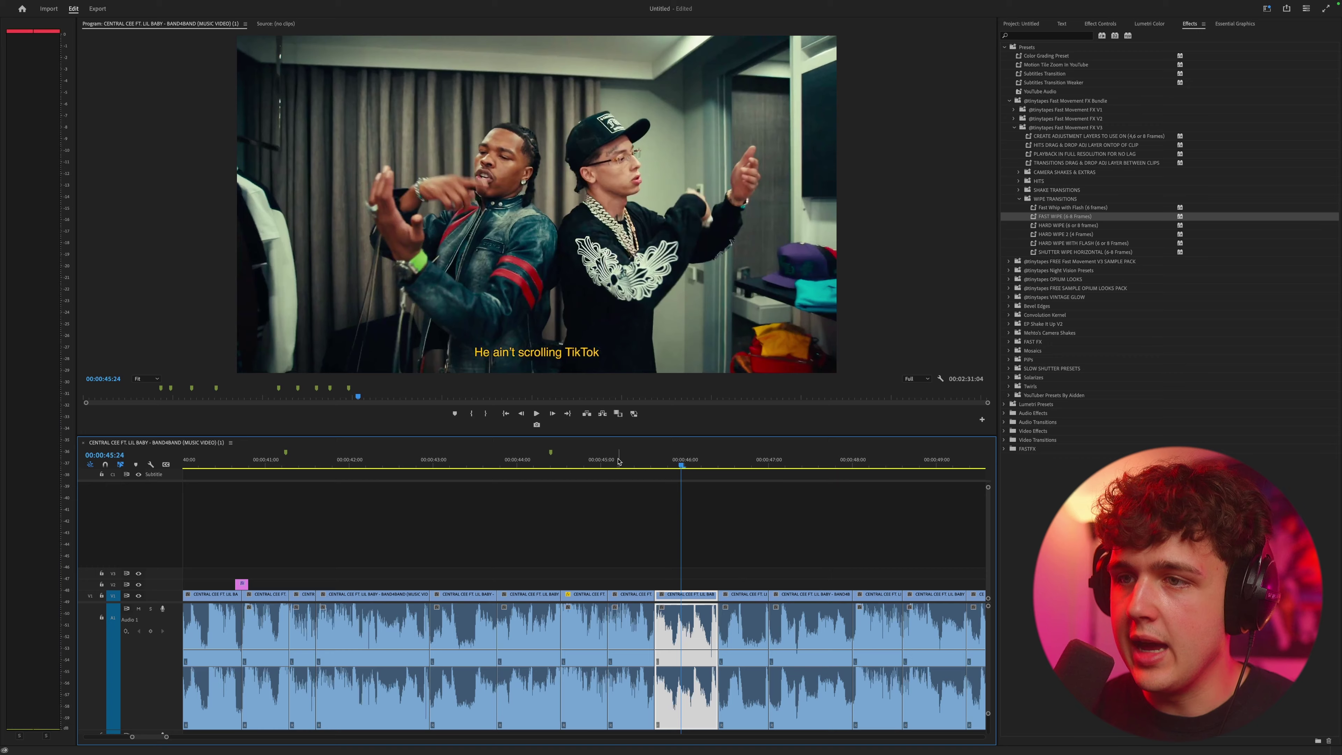
# Duplicate the wipe adjustment layer onto the cut that ends the night car shot
pyautogui.moveTo(571, 463); pyautogui.dragTo(368, 467)
pyautogui.scroll(-3, 473, 469)
pyautogui.scroll(3, 357, 588)
pyautogui.keyDown('alt'); pyautogui.moveTo(324, 584); pyautogui.dragTo(416, 584); pyautogui.keyUp('alt')
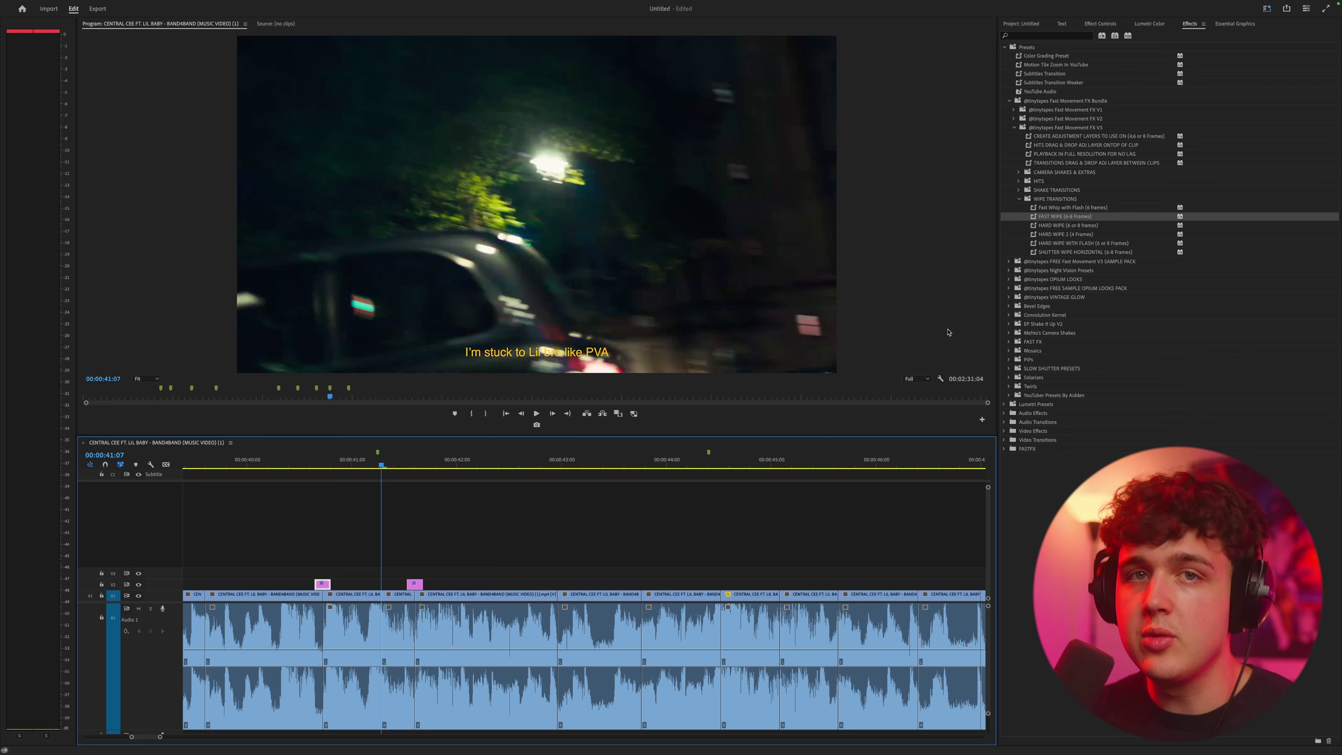
# Place a new adjustment layer above the start of the group shot near 00:00:45:03, aligned to its first frame
pyautogui.scroll(-1, 667, 465)
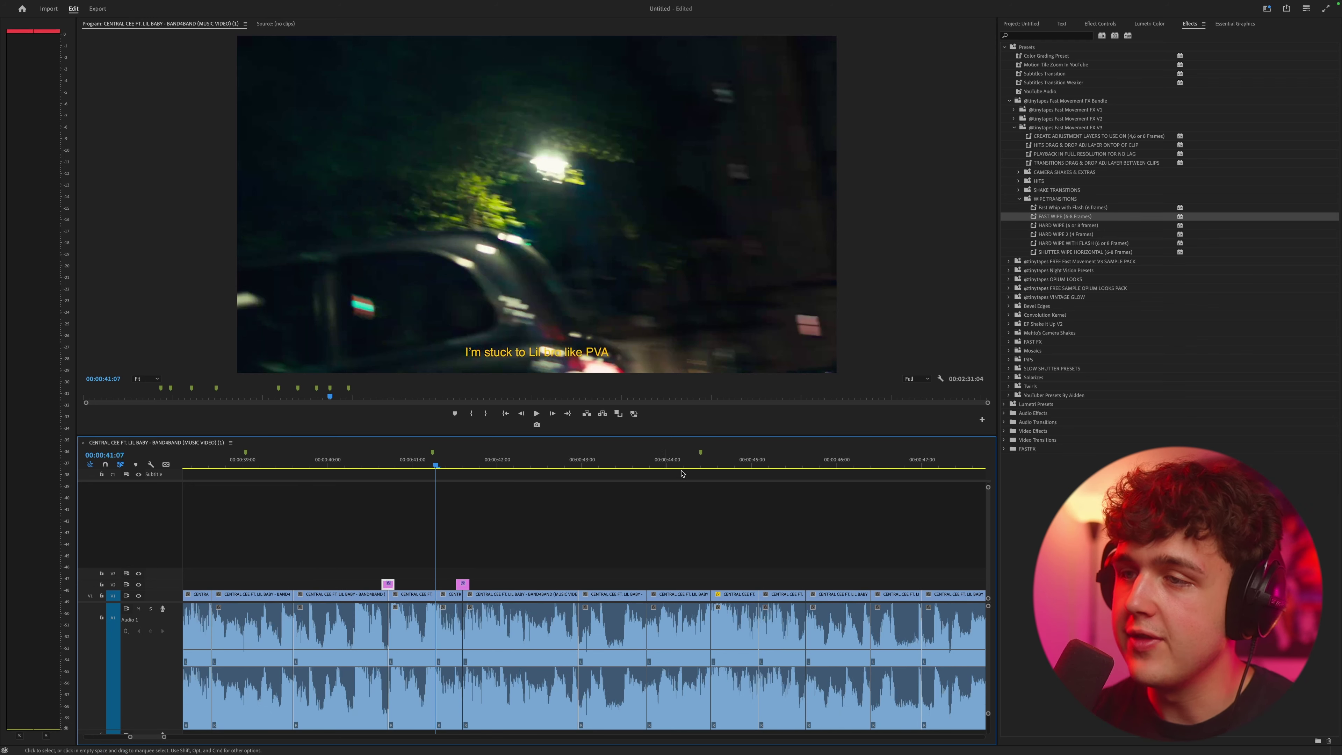
pyautogui.click(704, 464)
pyautogui.moveTo(706, 470); pyautogui.dragTo(762, 499)
pyautogui.click(1022, 24)
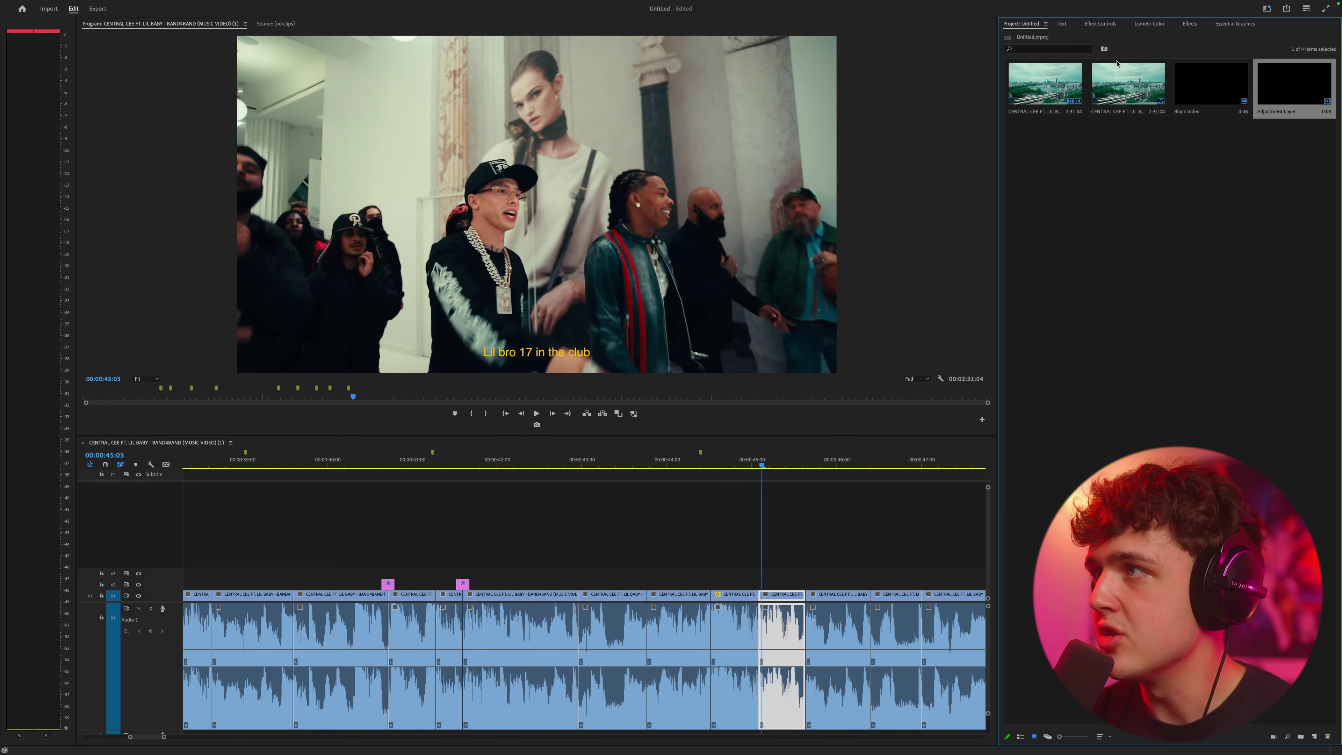
pyautogui.moveTo(882, 425); pyautogui.dragTo(779, 583)
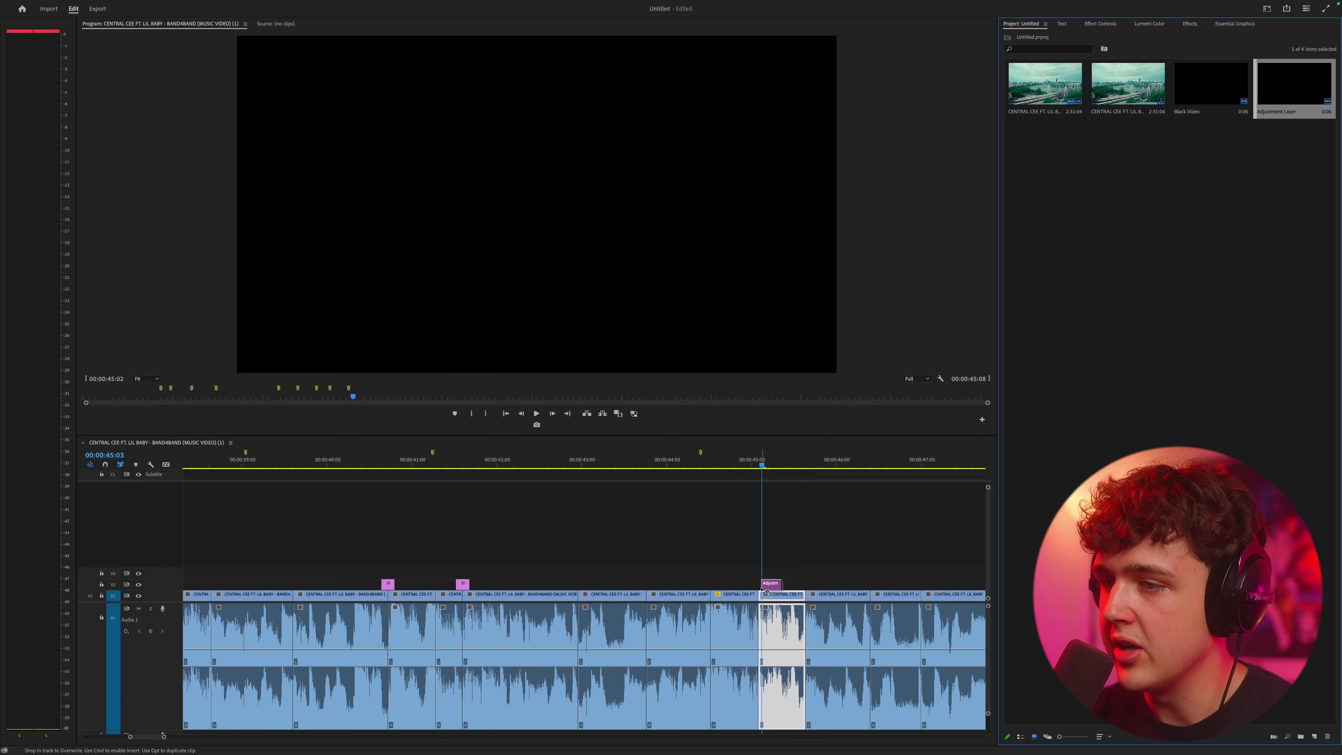
pyautogui.moveTo(762, 588); pyautogui.dragTo(760, 586)
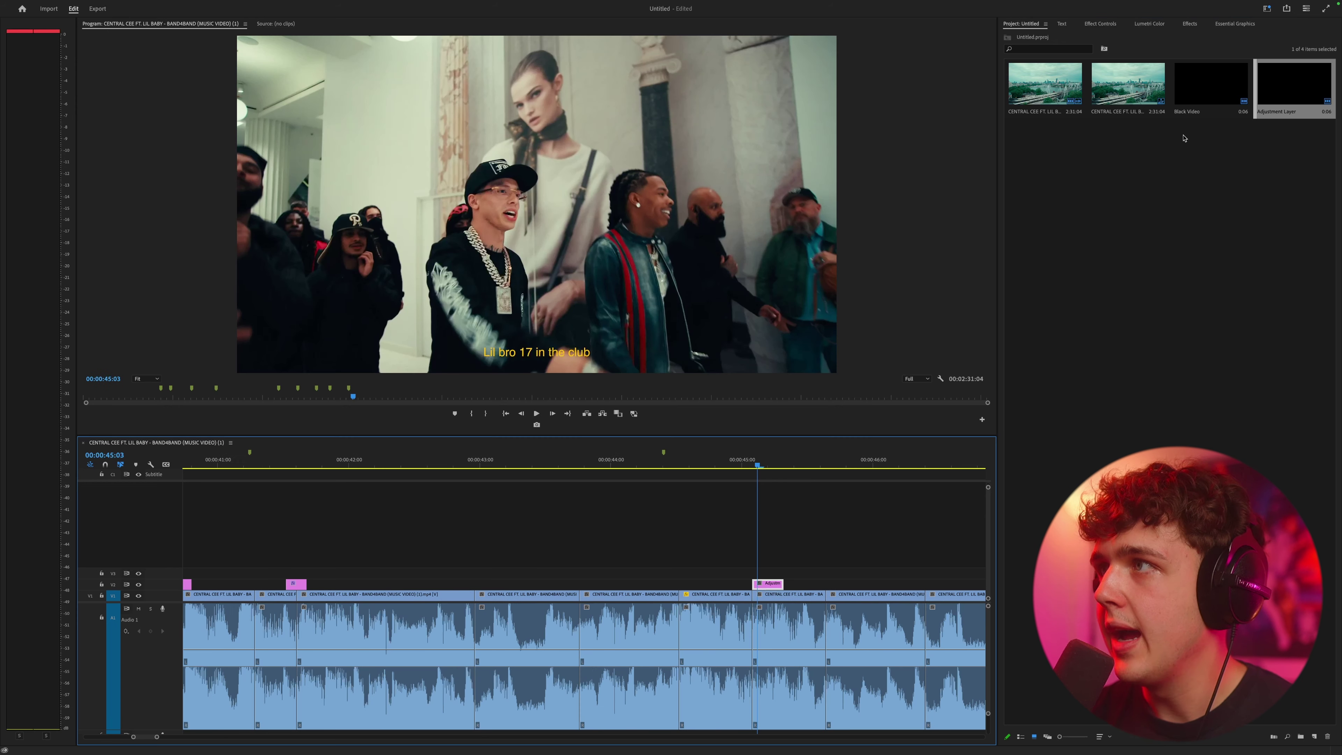
# Search the effects for "trans" and apply the Transform preset with motion blur to the new adjustment layer
pyautogui.click(1189, 23)
pyautogui.click(1030, 35)
pyautogui.write('ttrans')
pyautogui.moveTo(1060, 85); pyautogui.dragTo(769, 584)
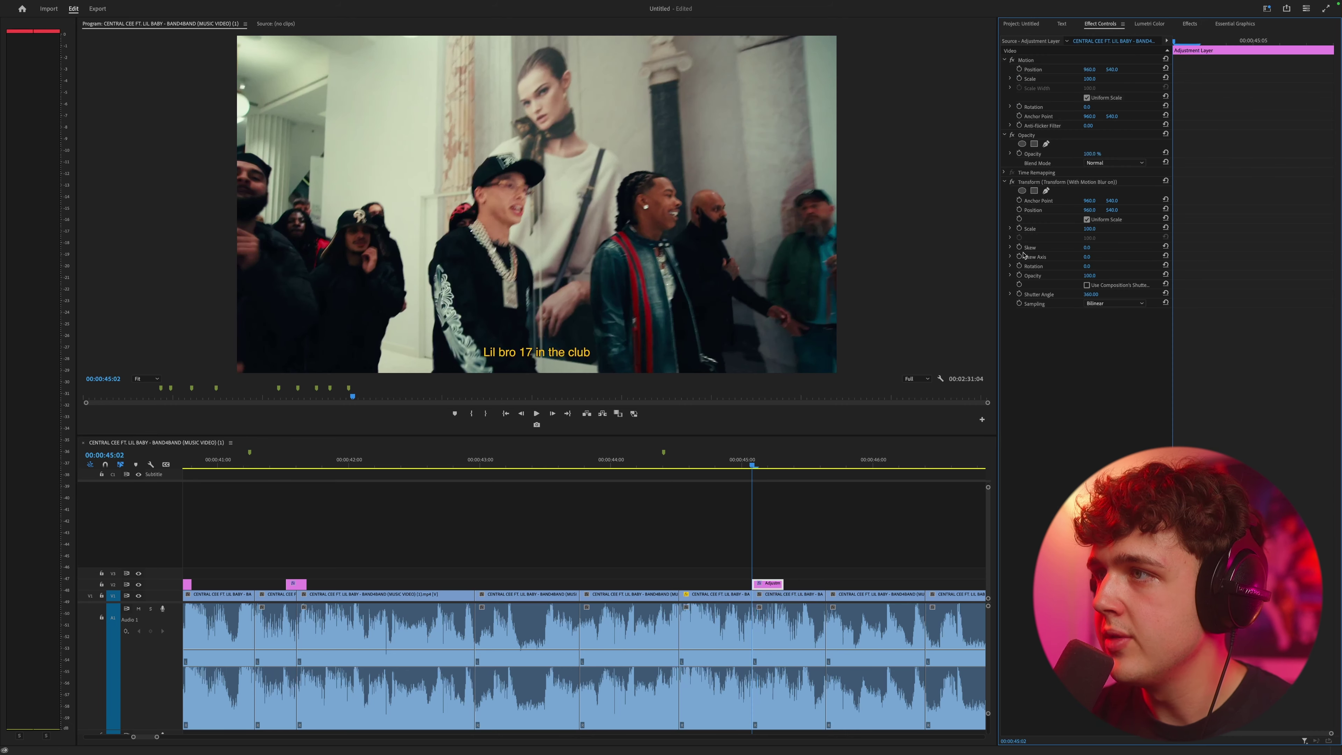
# Keyframe the Transform's Position and Scale from 238.1 at the layer's start to a scale of 100 at 00:00:45:05
pyautogui.click(1019, 210)
pyautogui.moveTo(1090, 229); pyautogui.dragTo(1105, 299)
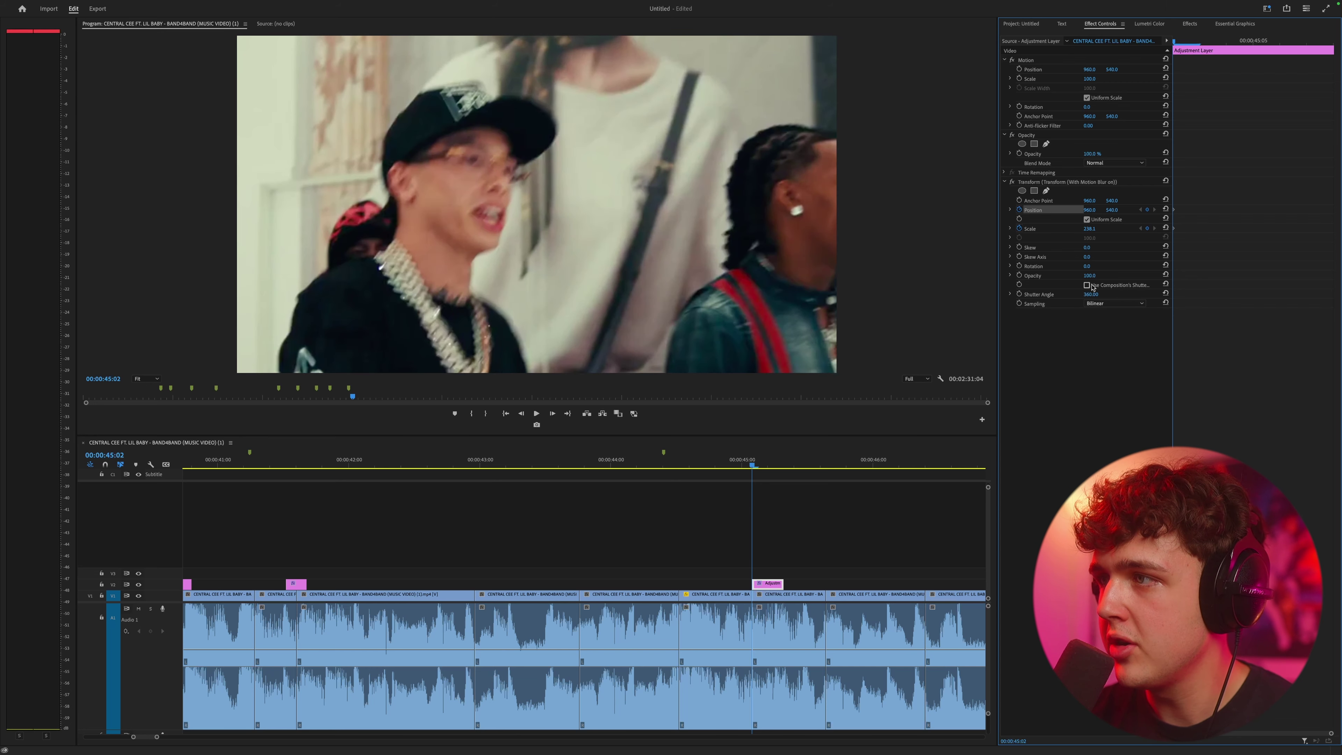
pyautogui.click(1256, 41)
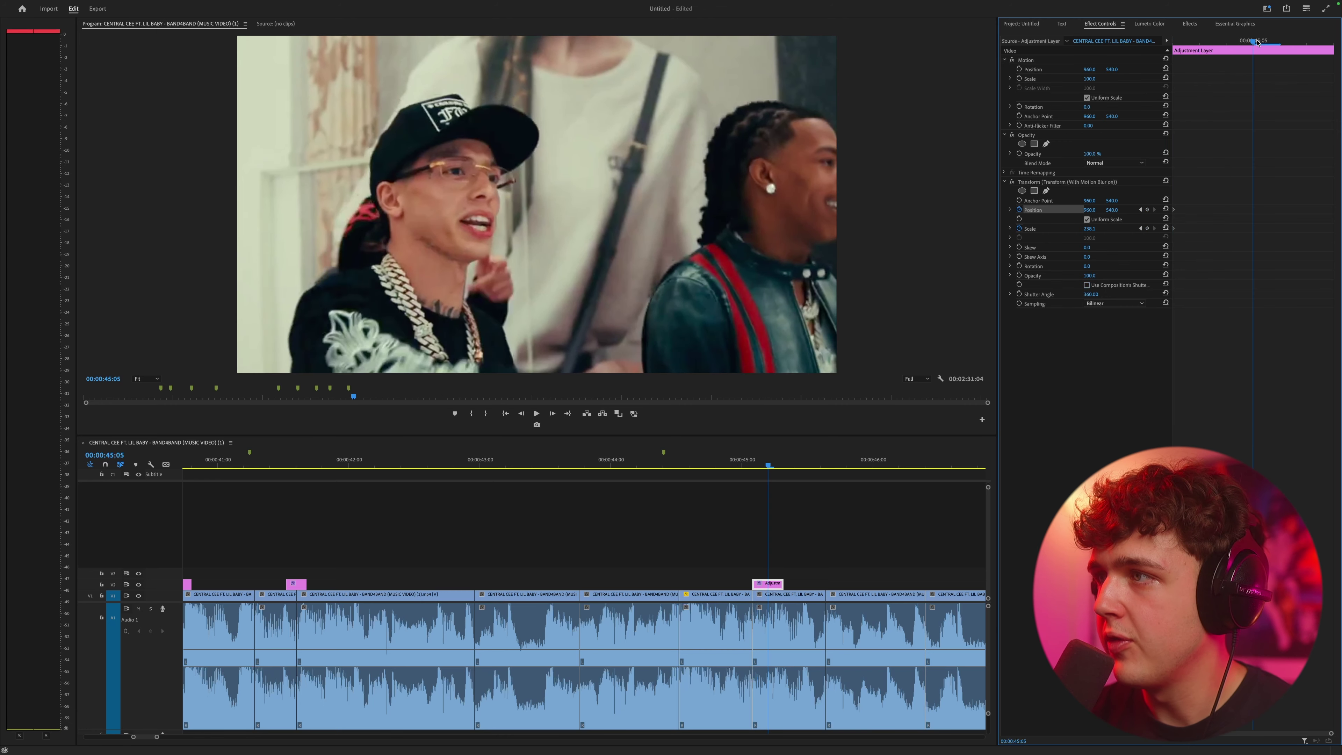
pyautogui.click(1167, 228)
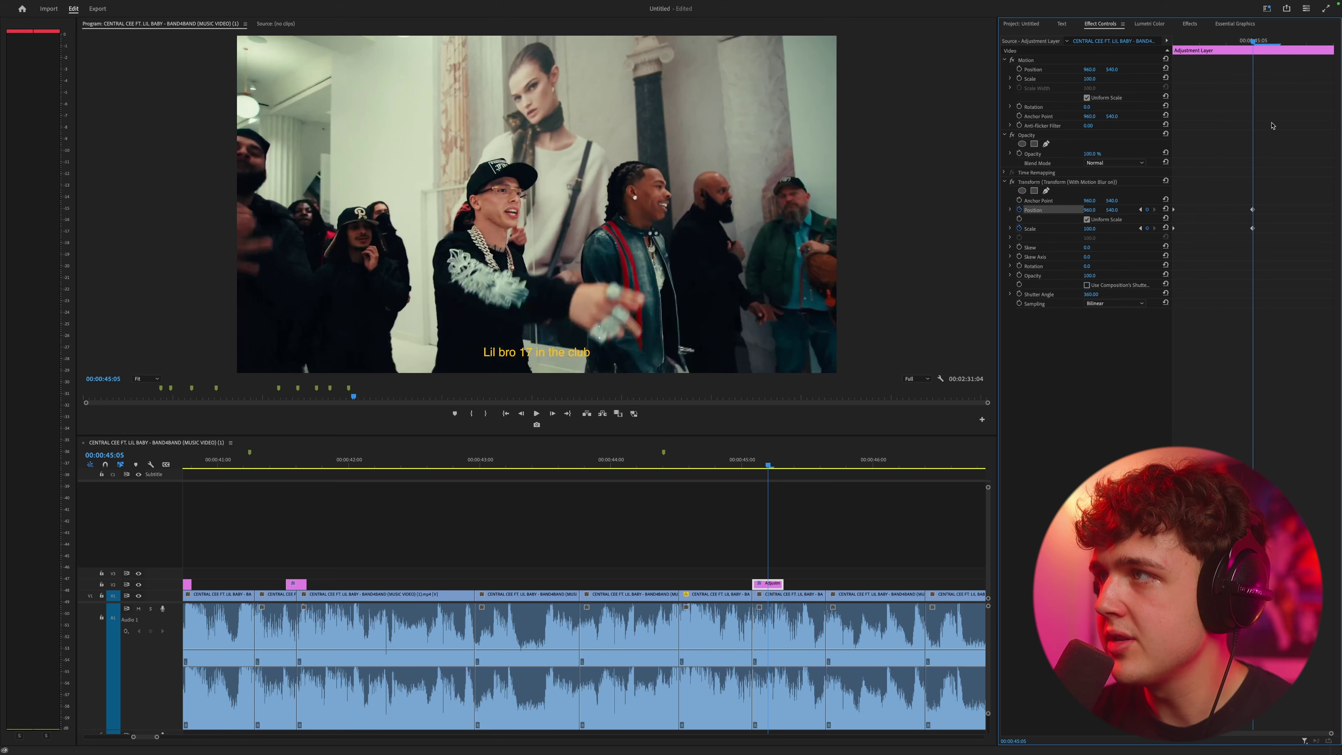
# Play back the zoom into the group shot and inspect its motion blur at 00:00:45:03
pyautogui.click(1200, 42)
pyautogui.press('Escape')
pyautogui.click(738, 465)
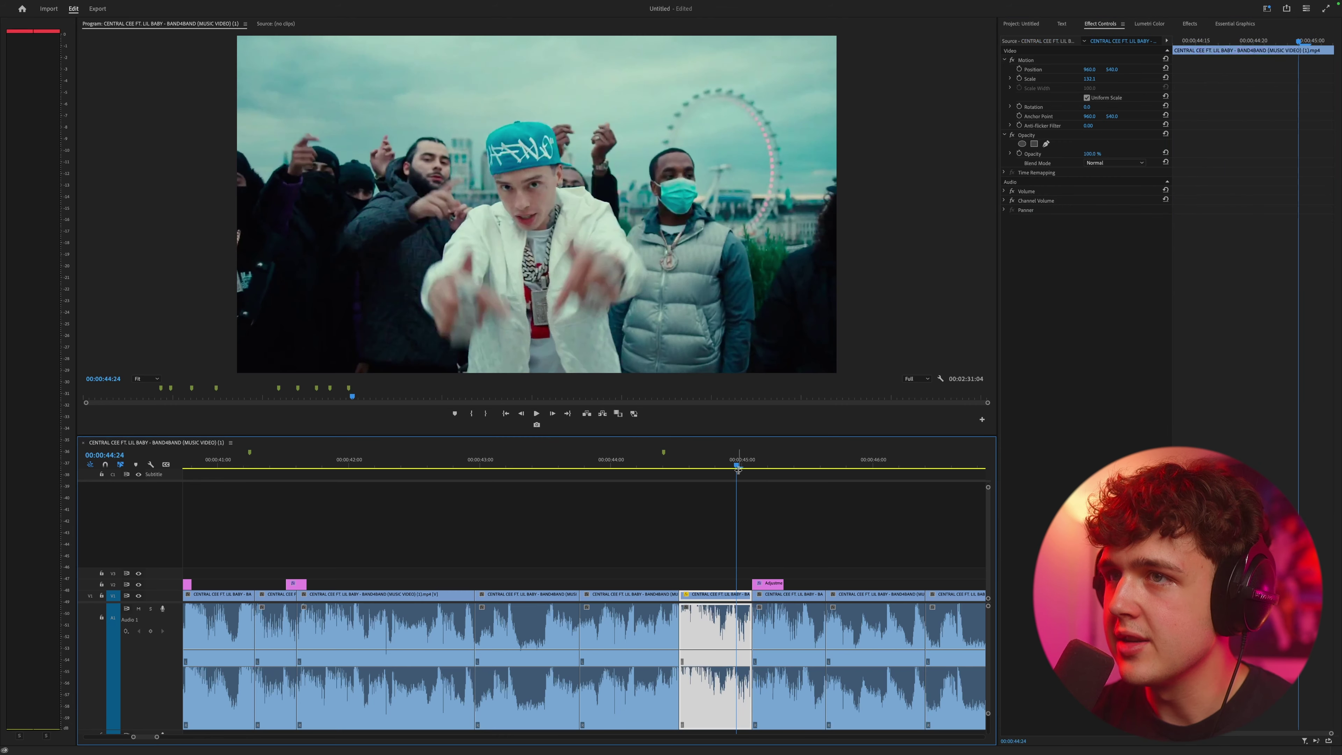
pyautogui.press('space')
pyautogui.moveTo(751, 470)
pyautogui.mouseDown()
pyautogui.moveTo(779, 470)
pyautogui.moveTo(760, 475)
pyautogui.mouseUp()
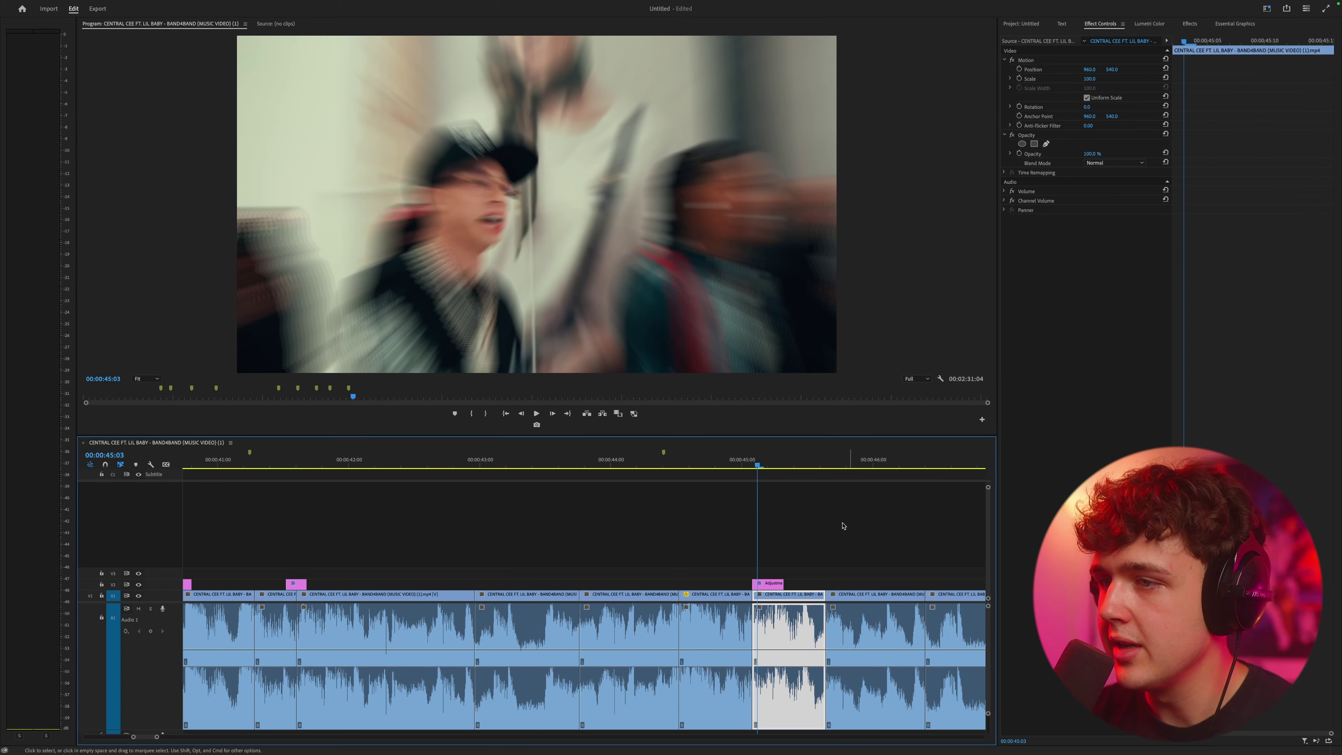
# Adjust the Transform effect's Shutter Angle on the zoom adjustment layer and play the sequence on to 00:00:48:14
pyautogui.click(770, 584)
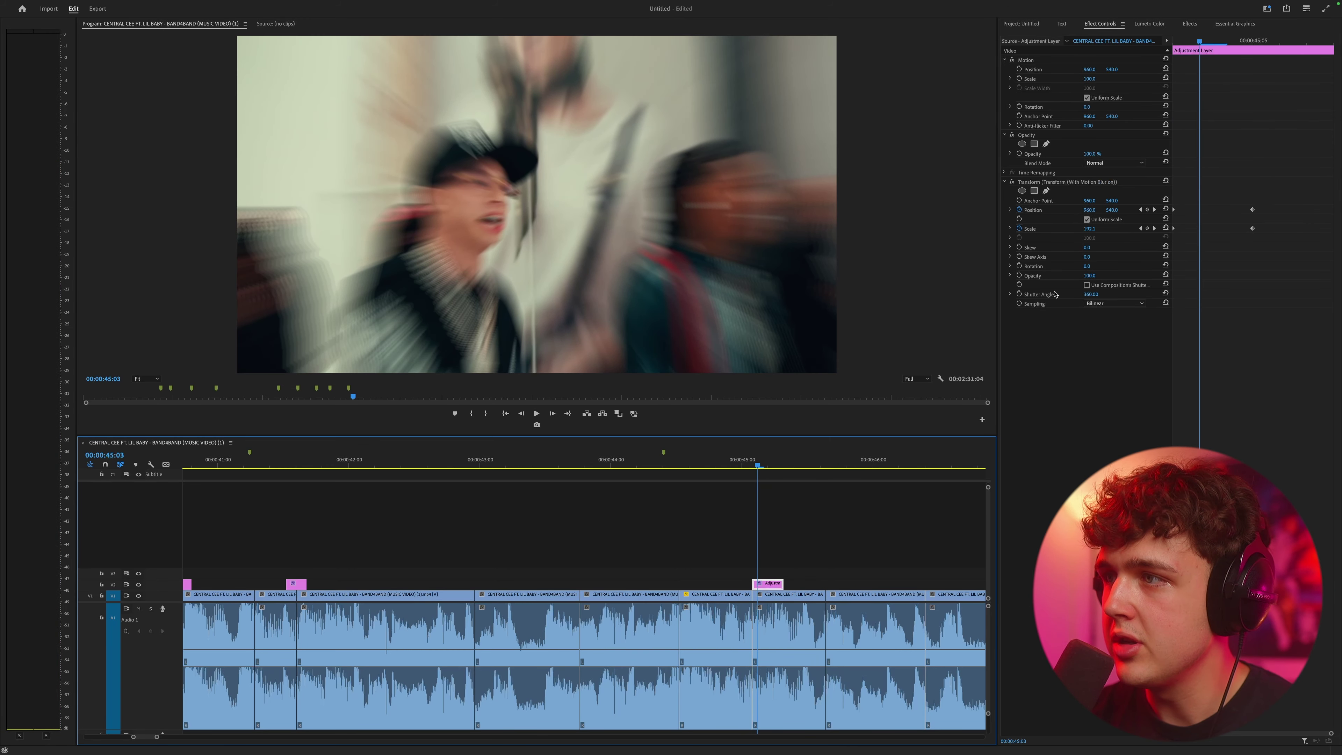
pyautogui.moveTo(1099, 295); pyautogui.dragTo(990, 295)
pyautogui.moveTo(751, 470); pyautogui.dragTo(735, 468)
pyautogui.press('space')
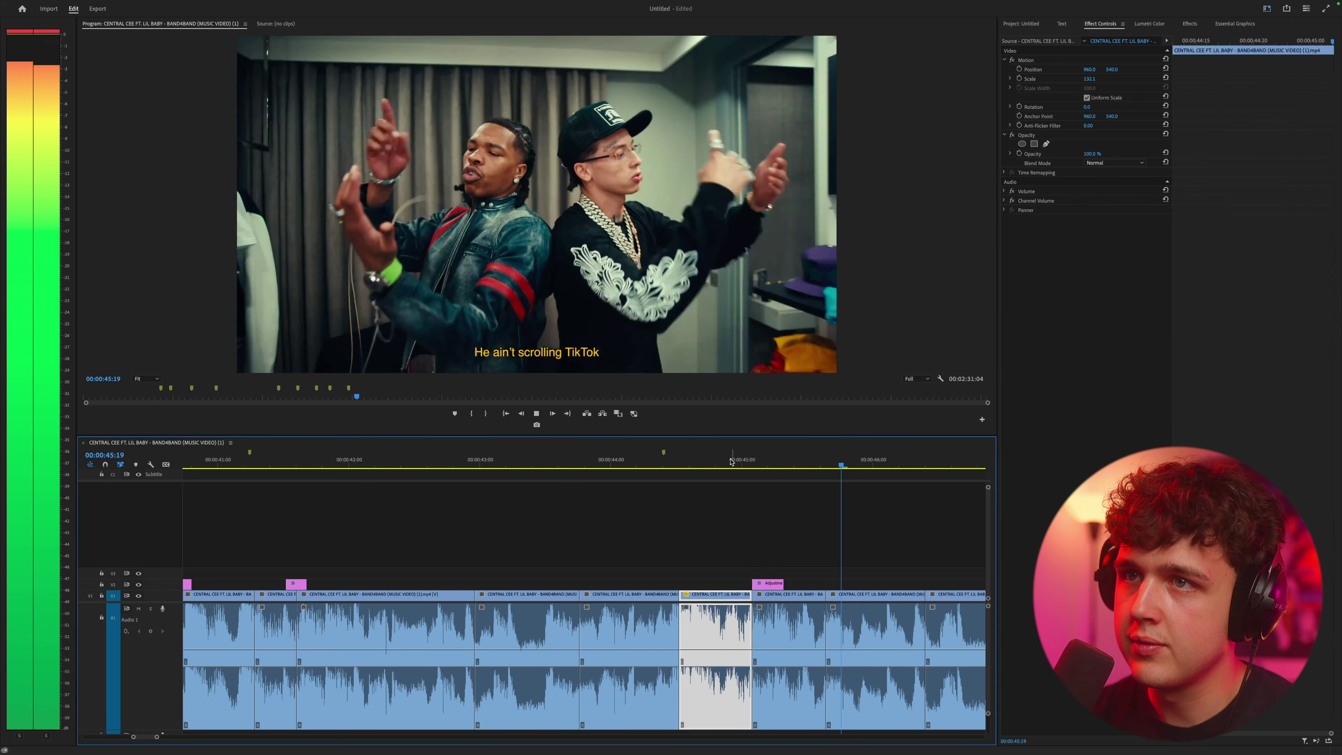
pyautogui.scroll(-3, 654, 512)
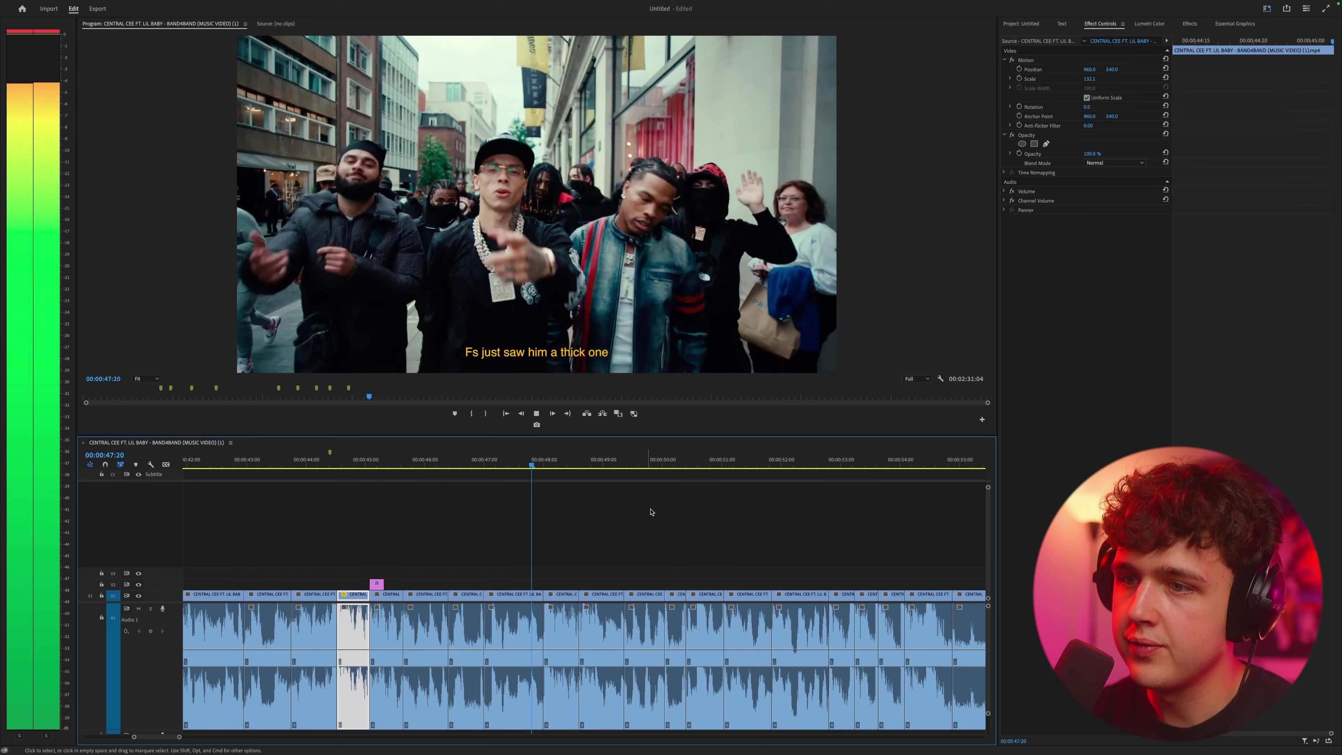
pyautogui.press('space')
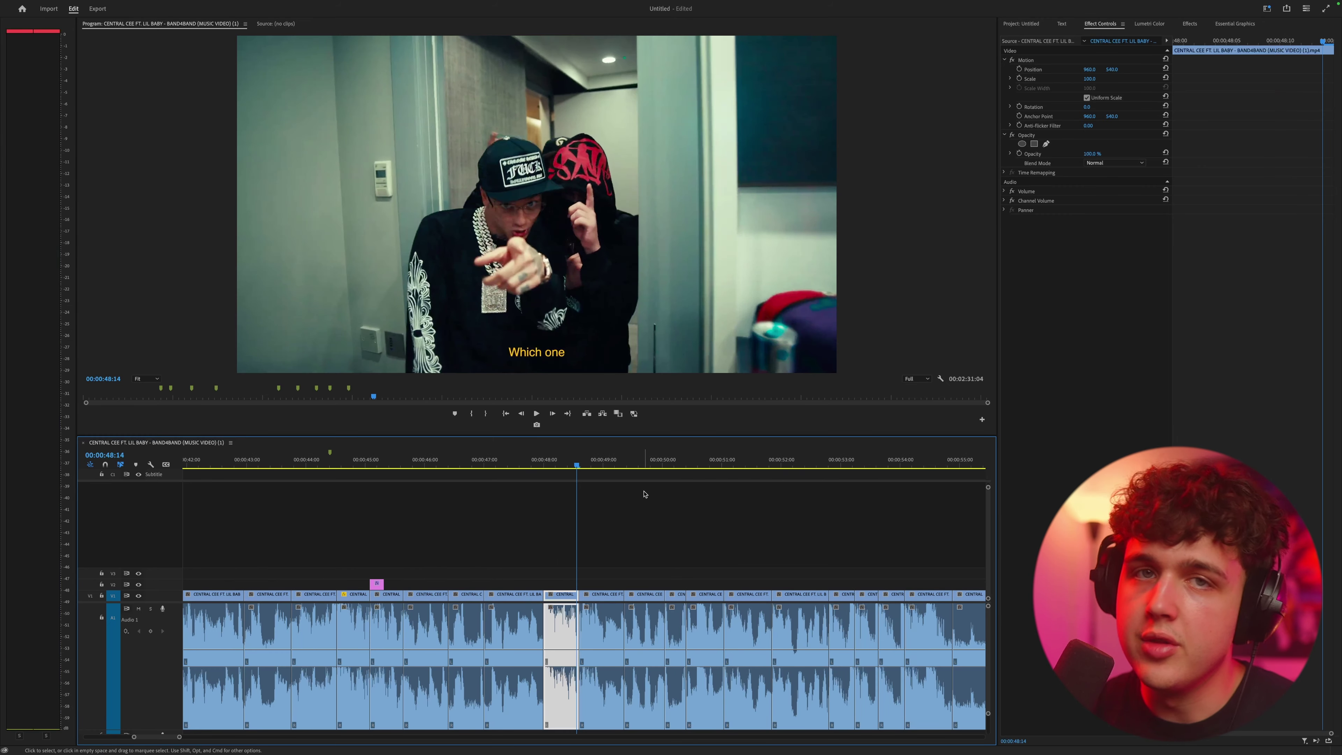
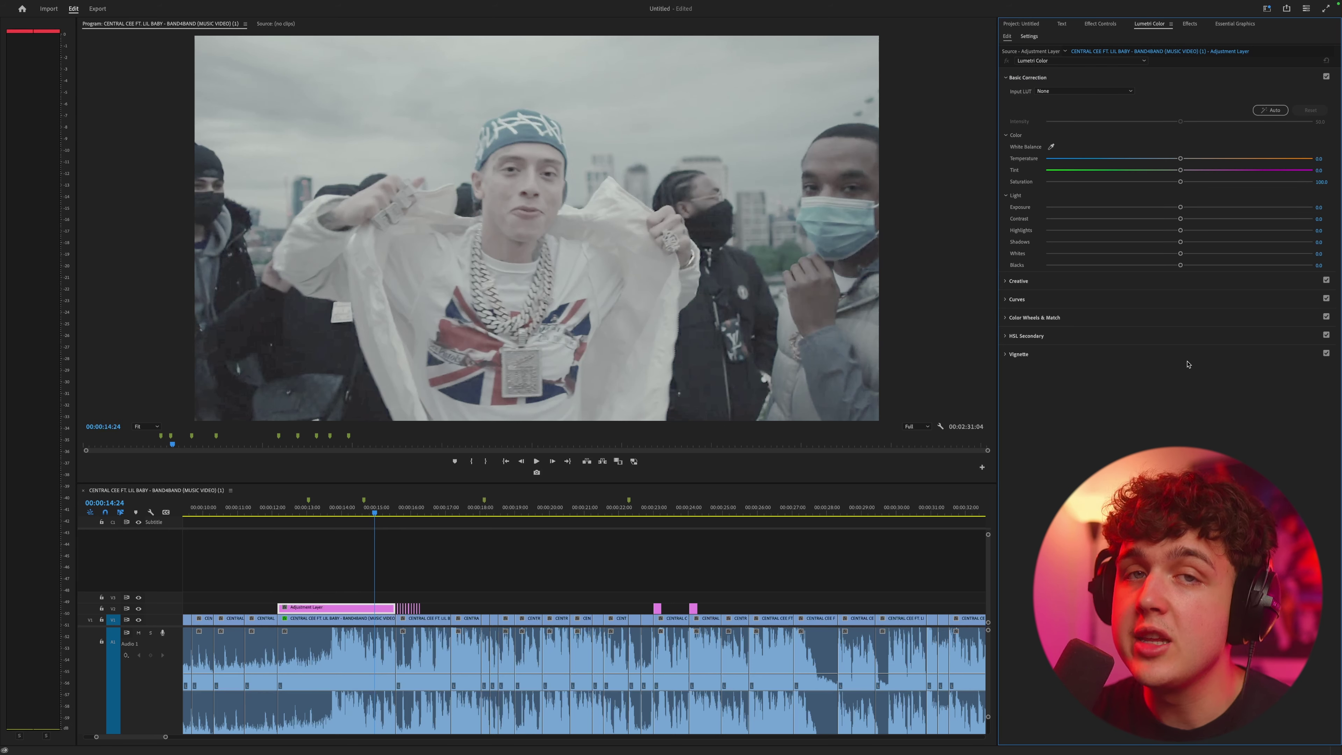
# Load 119.cube from the LUT folder as the Creative look on the adjustment layer over the group shot
pyautogui.click(1028, 77)
pyautogui.click(1018, 96)
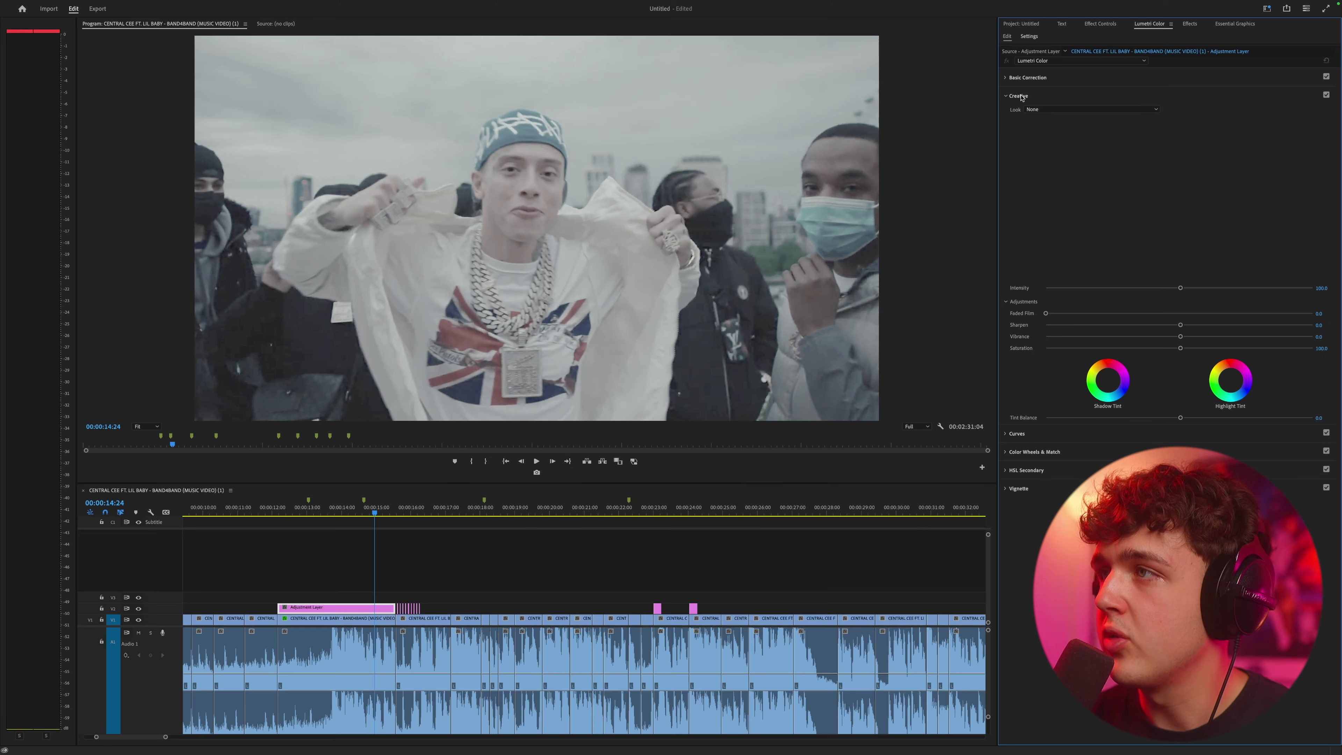
pyautogui.click(1034, 109)
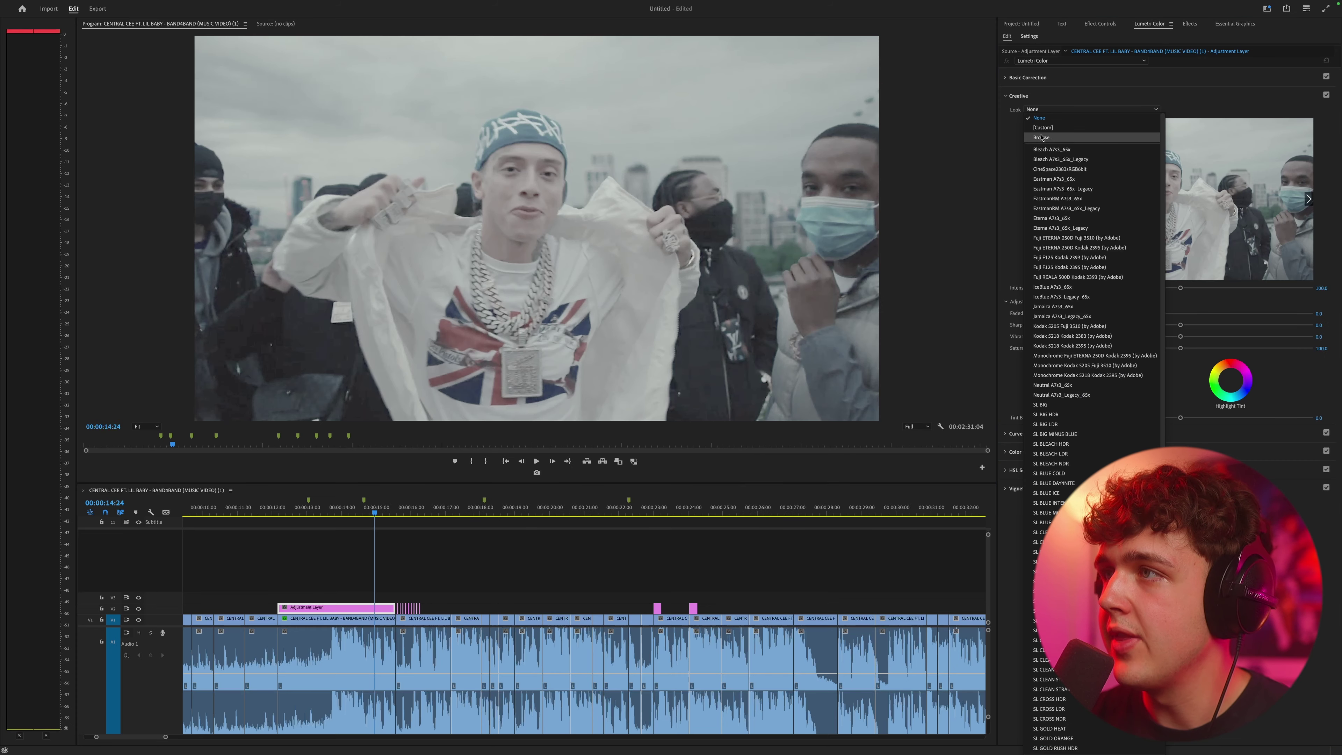
pyautogui.click(1044, 137)
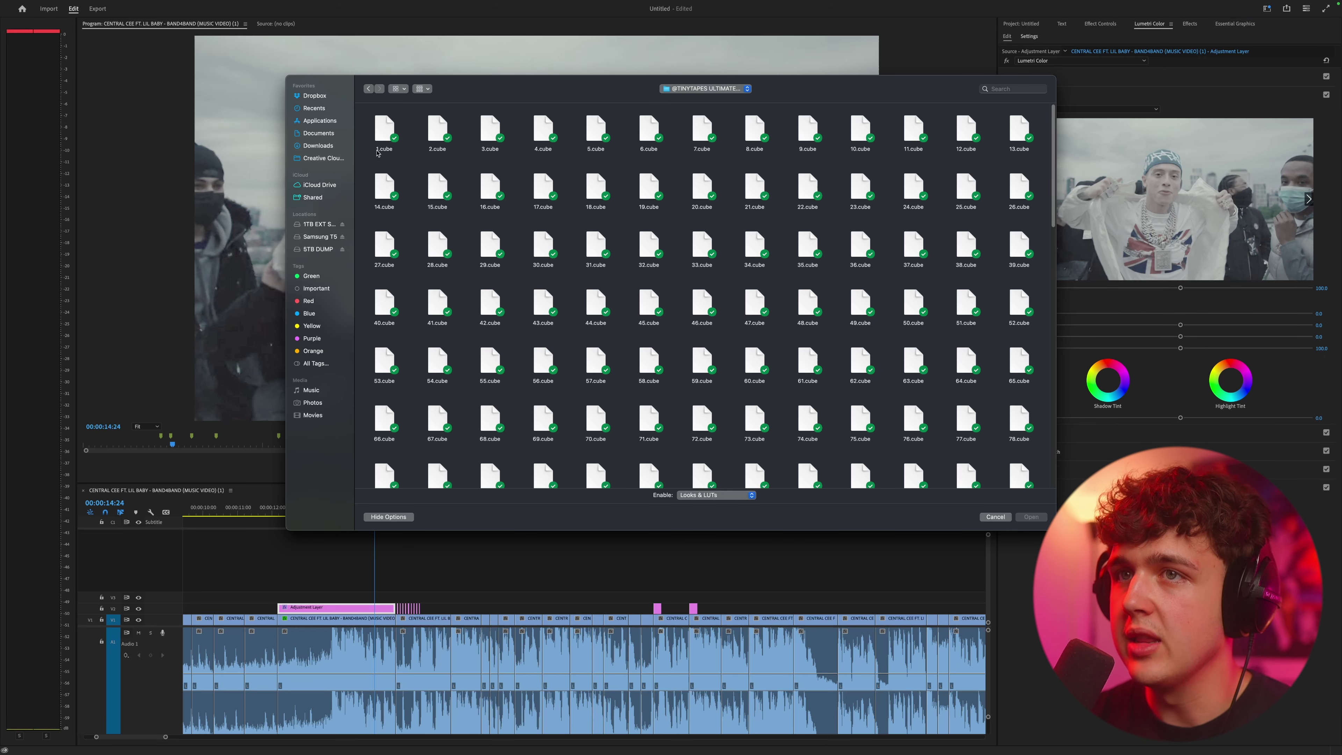
pyautogui.scroll(-20, 836, 447)
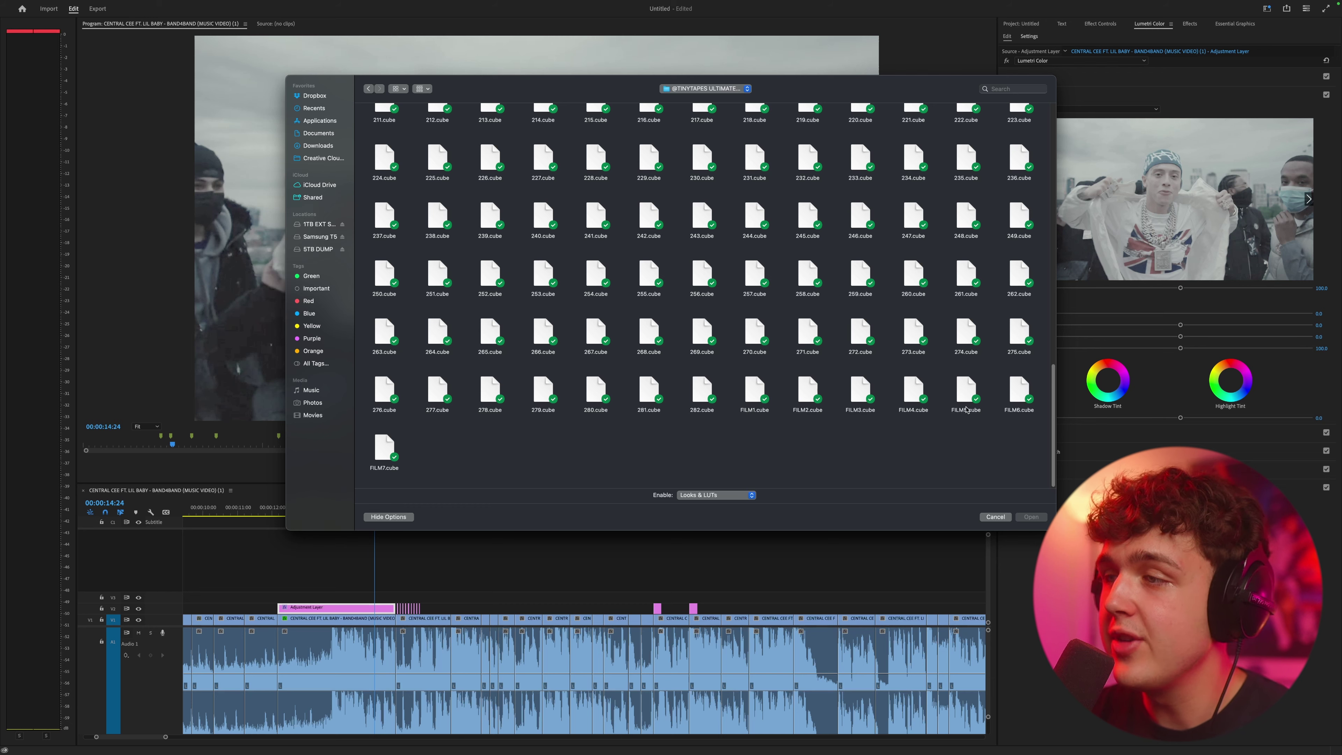
pyautogui.scroll(10, 671, 423)
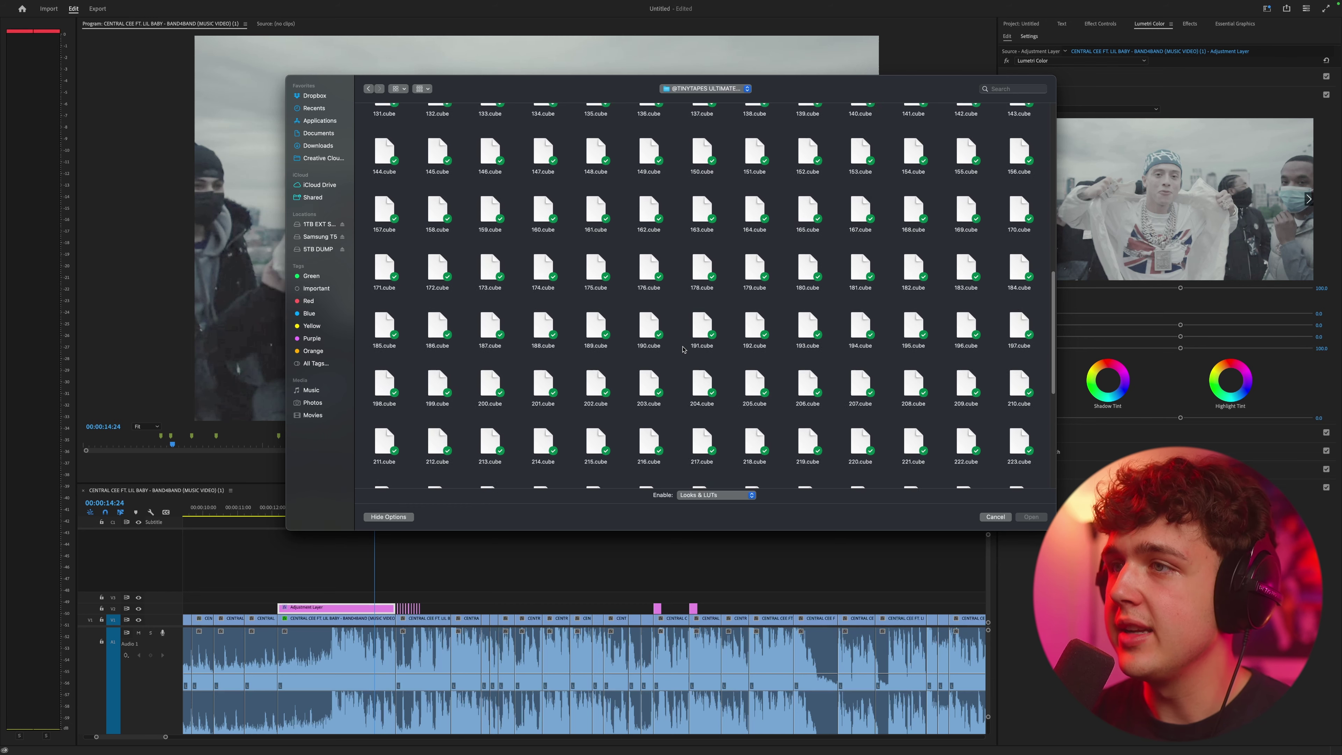
pyautogui.scroll(1, 588, 306)
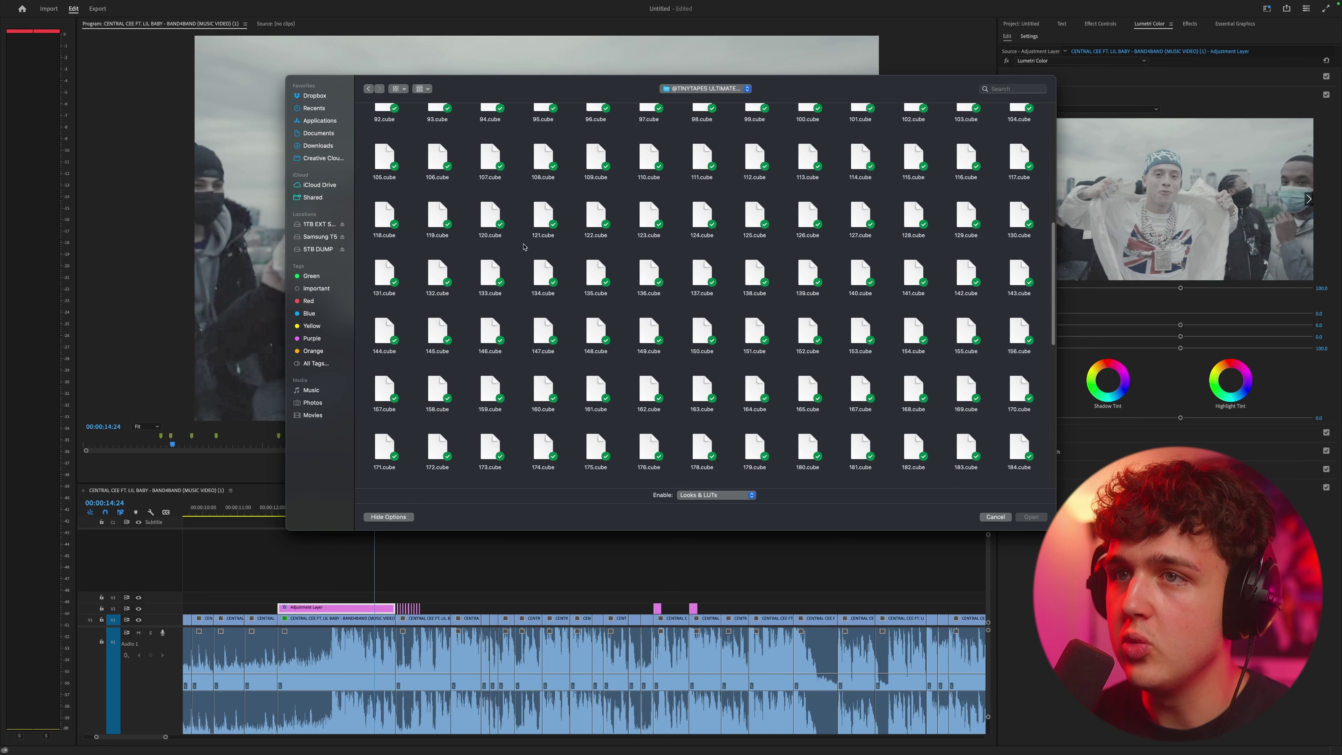
pyautogui.doubleClick(437, 215)
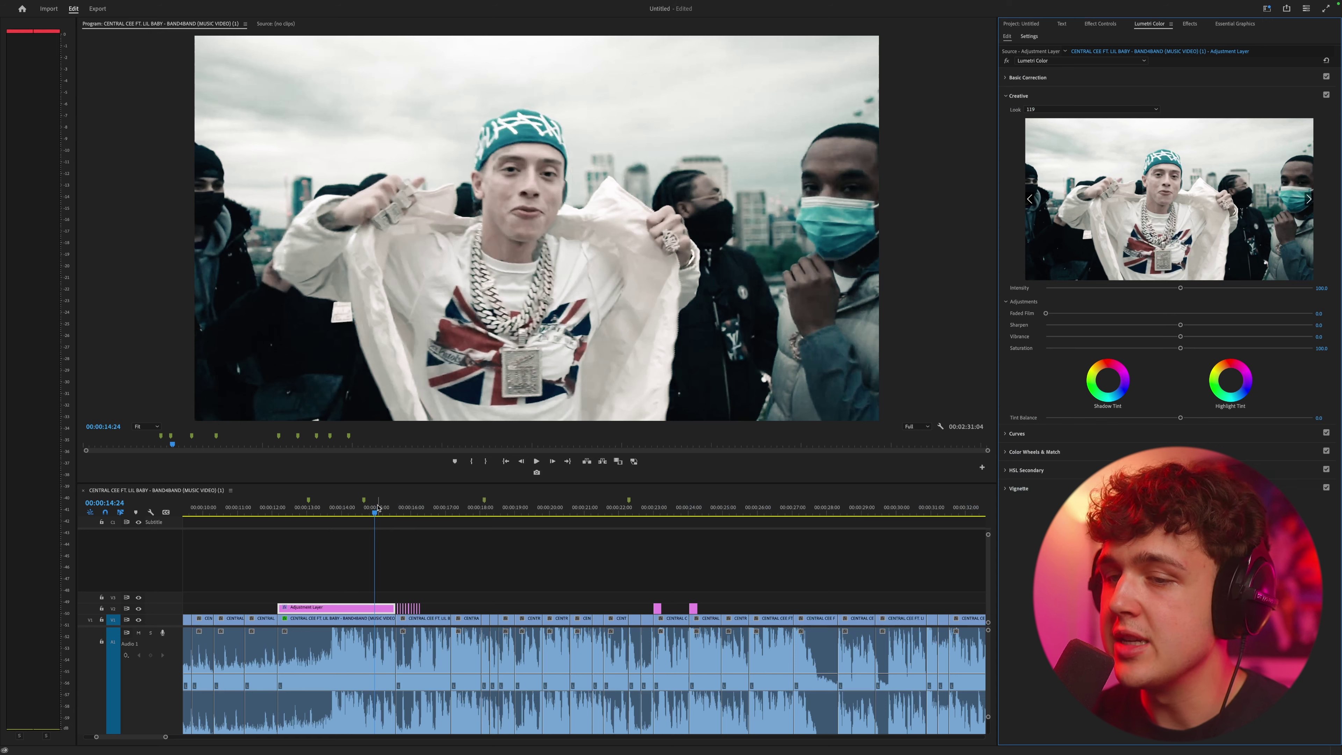
# Reduce the intensity of the adjustment layer's Creative look to about 64
pyautogui.click(1034, 78)
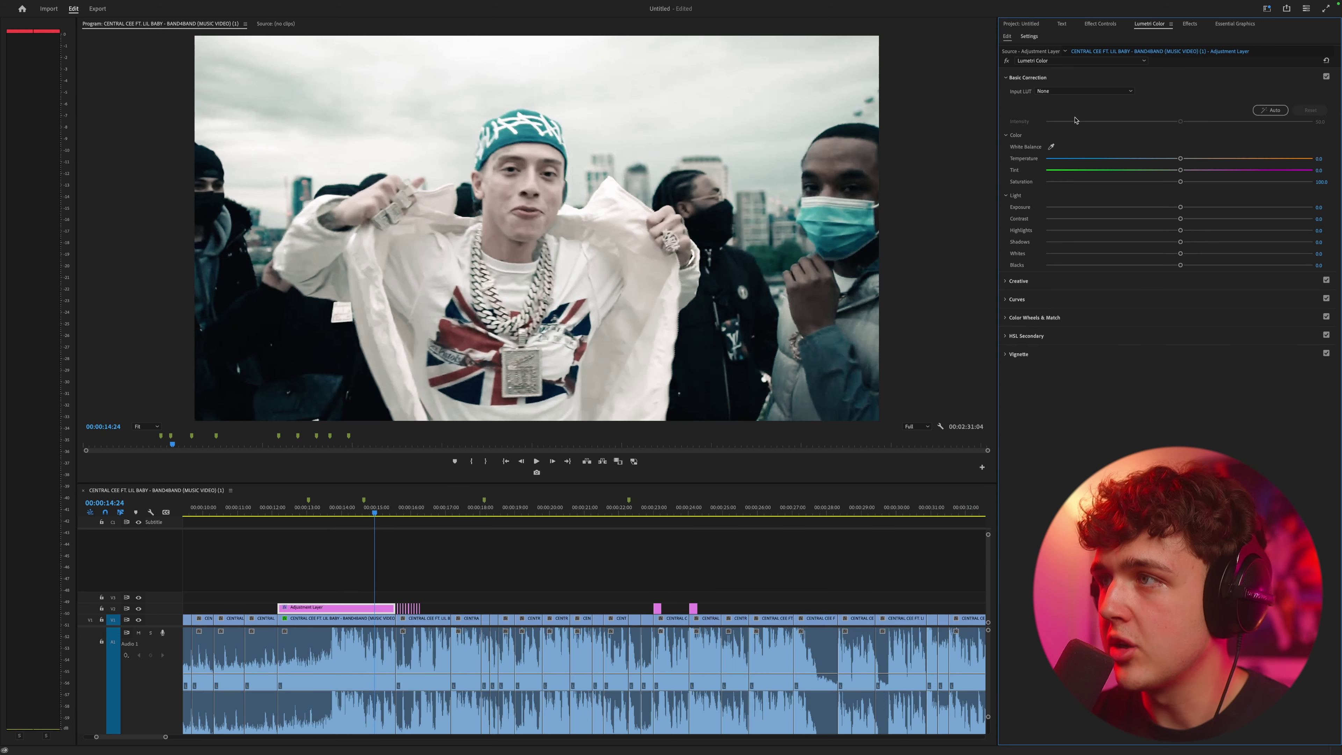
pyautogui.click(1030, 282)
pyautogui.moveTo(1180, 288); pyautogui.dragTo(1131, 295)
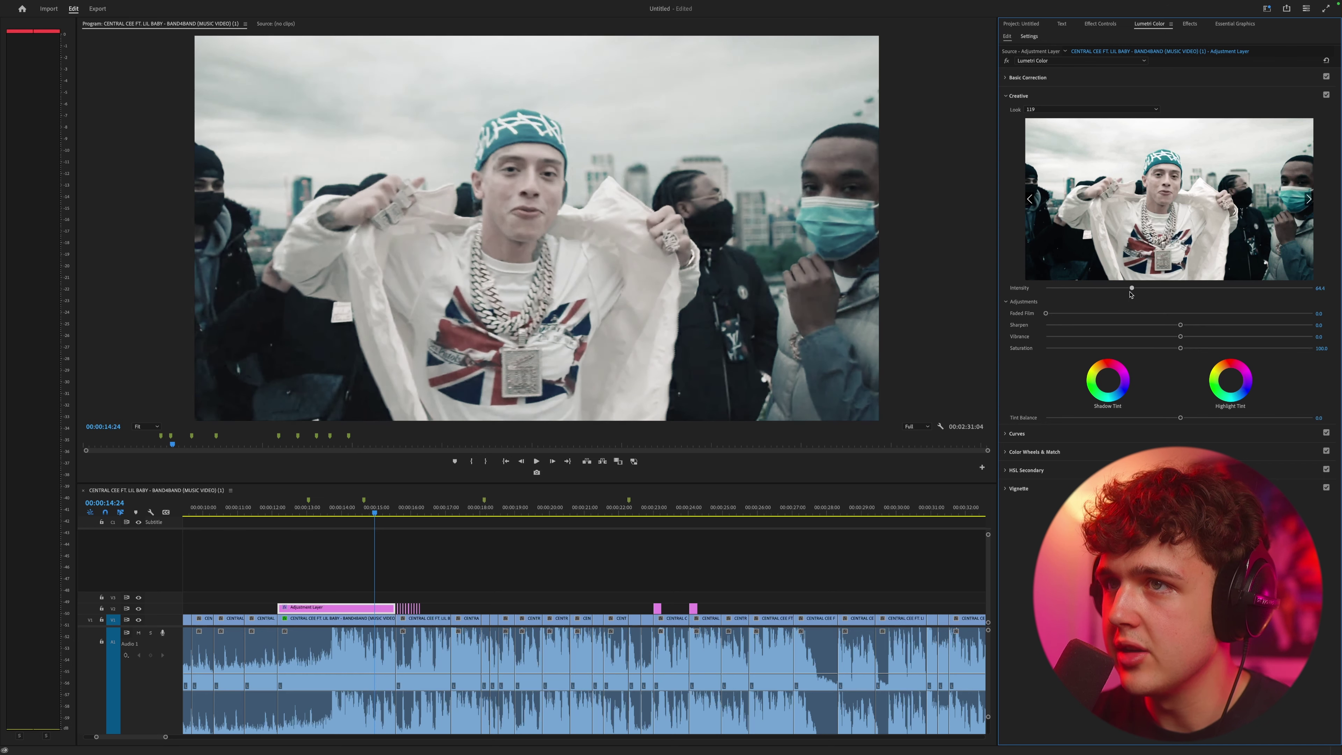
# Set the adjustment layer's Basic Correction to about temperature -3, saturation 173, contrast 41, highlights -5 and shadows -19
pyautogui.click(1028, 77)
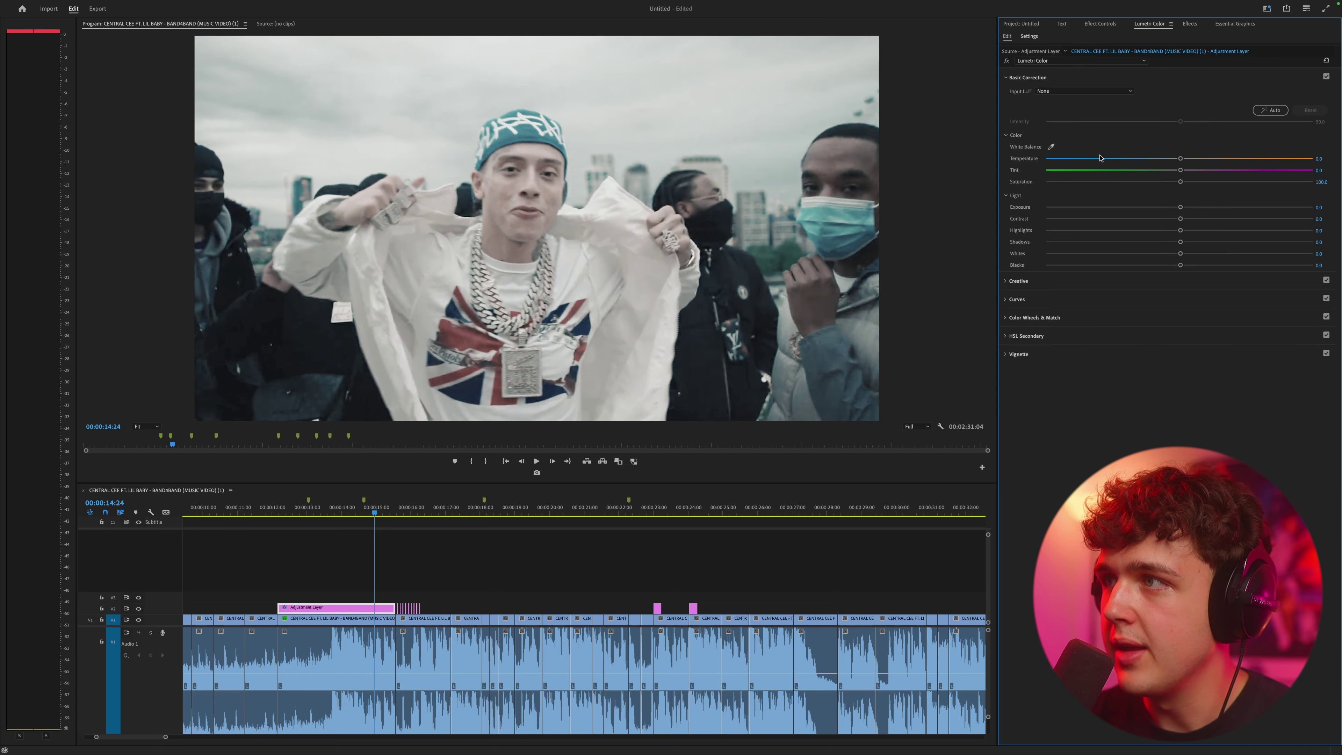
pyautogui.moveTo(1181, 183); pyautogui.dragTo(1277, 183)
pyautogui.moveTo(1181, 159); pyautogui.dragTo(1165, 159)
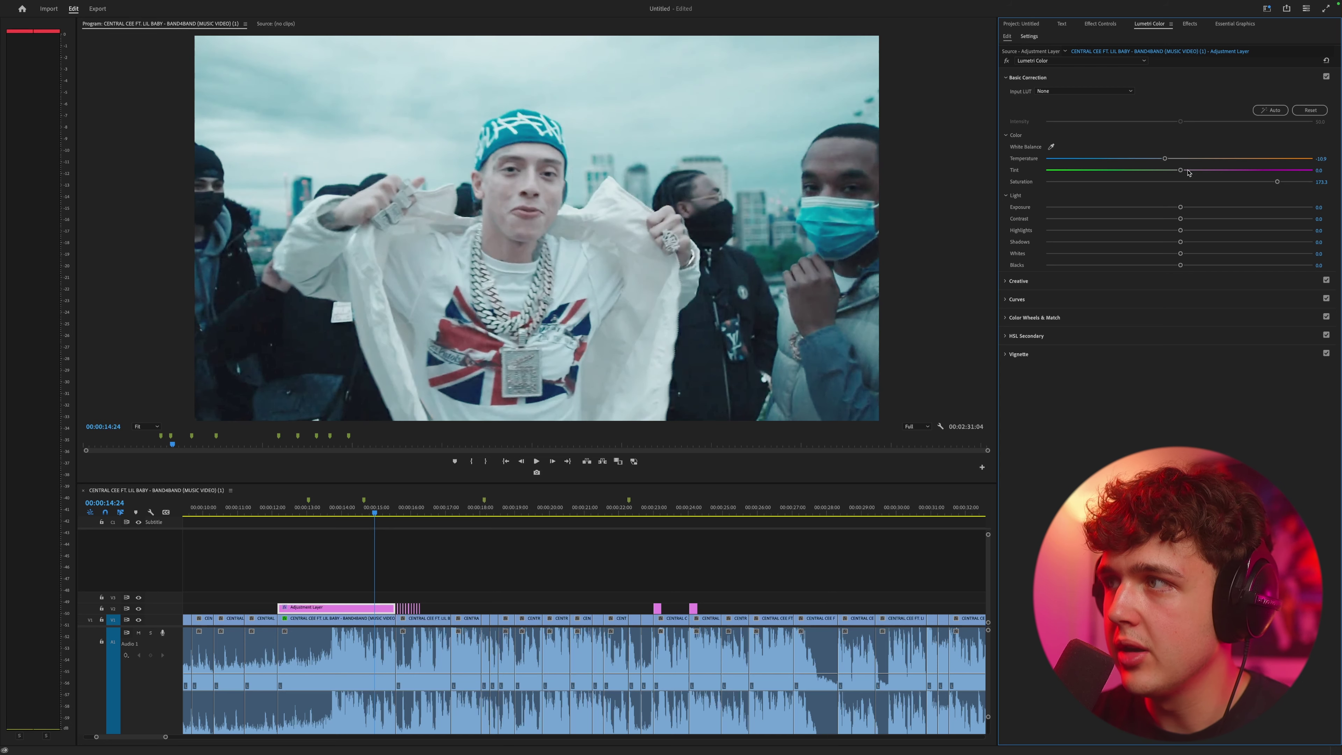
pyautogui.moveTo(1181, 219)
pyautogui.mouseDown()
pyautogui.moveTo(1235, 219)
pyautogui.moveTo(1154, 242)
pyautogui.moveTo(1192, 230)
pyautogui.moveTo(1174, 231)
pyautogui.mouseUp()
pyautogui.moveTo(1168, 158); pyautogui.dragTo(1176, 159)
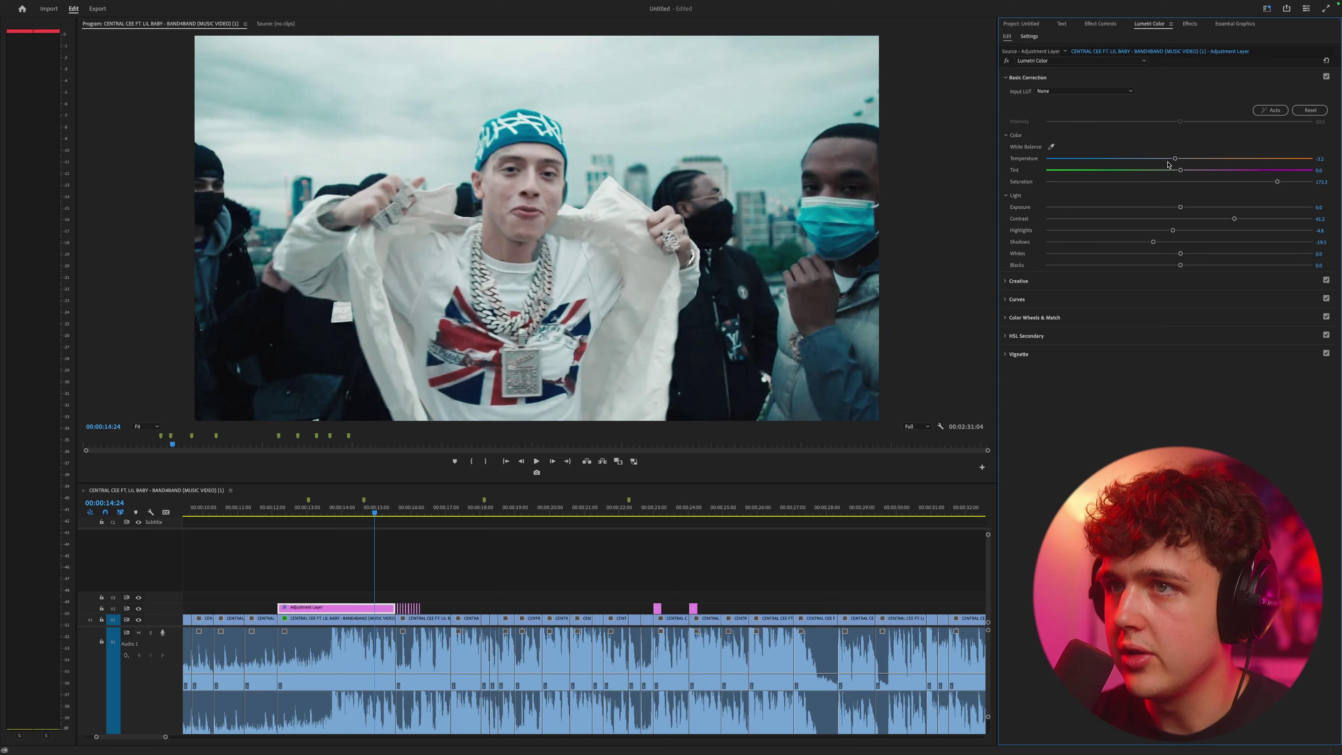
# At 00:00:15:04, compare the grade with the adjustment layer disabled and the underlying clip's Basic Correction toggled off, then restore both
pyautogui.moveTo(387, 503)
pyautogui.mouseDown()
pyautogui.moveTo(314, 512)
pyautogui.moveTo(383, 520)
pyautogui.mouseUp()
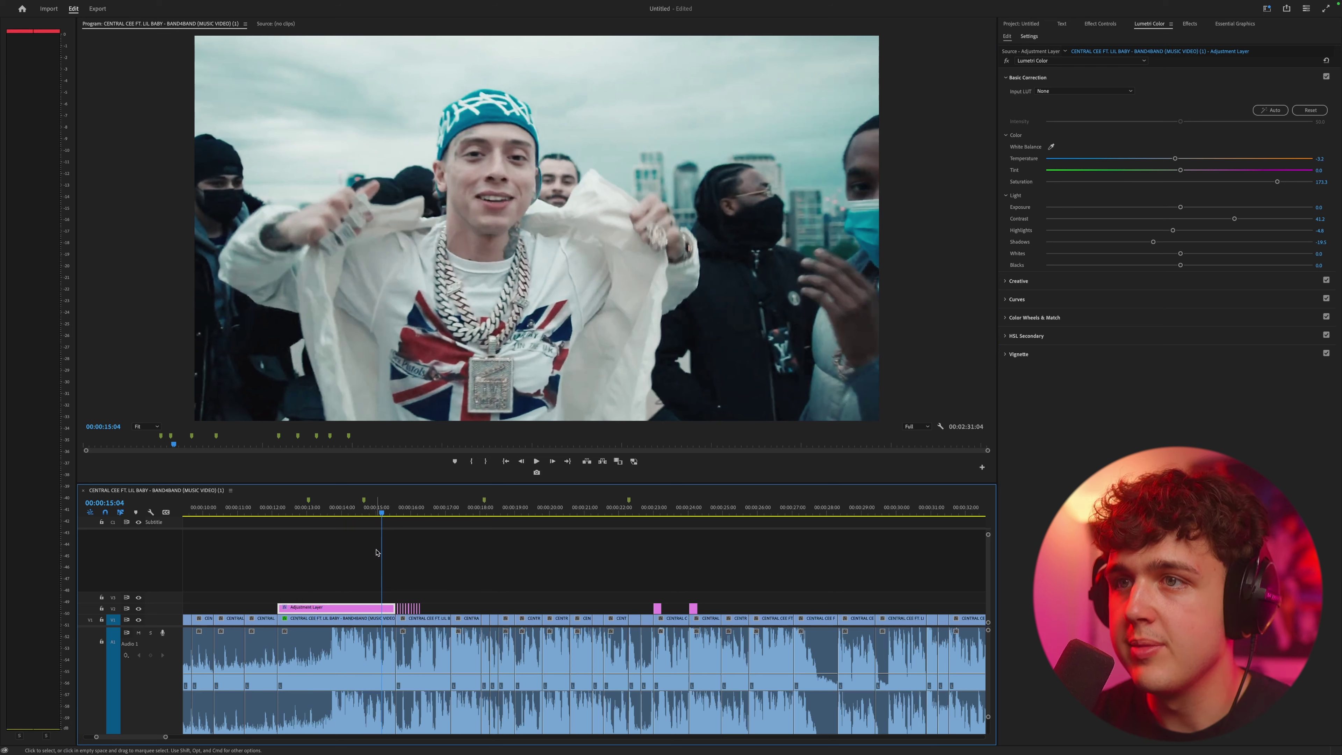
pyautogui.press('super+shift+e')
pyautogui.click(369, 618)
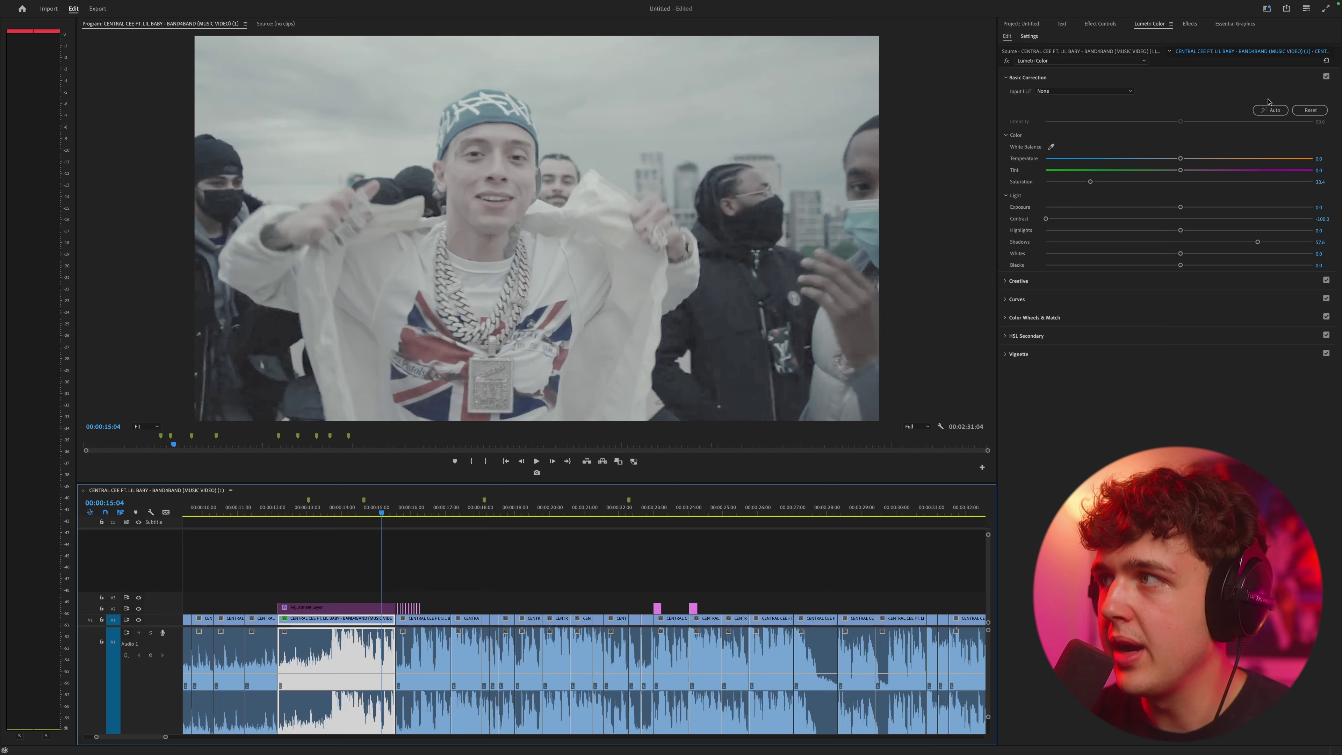
pyautogui.click(1327, 76)
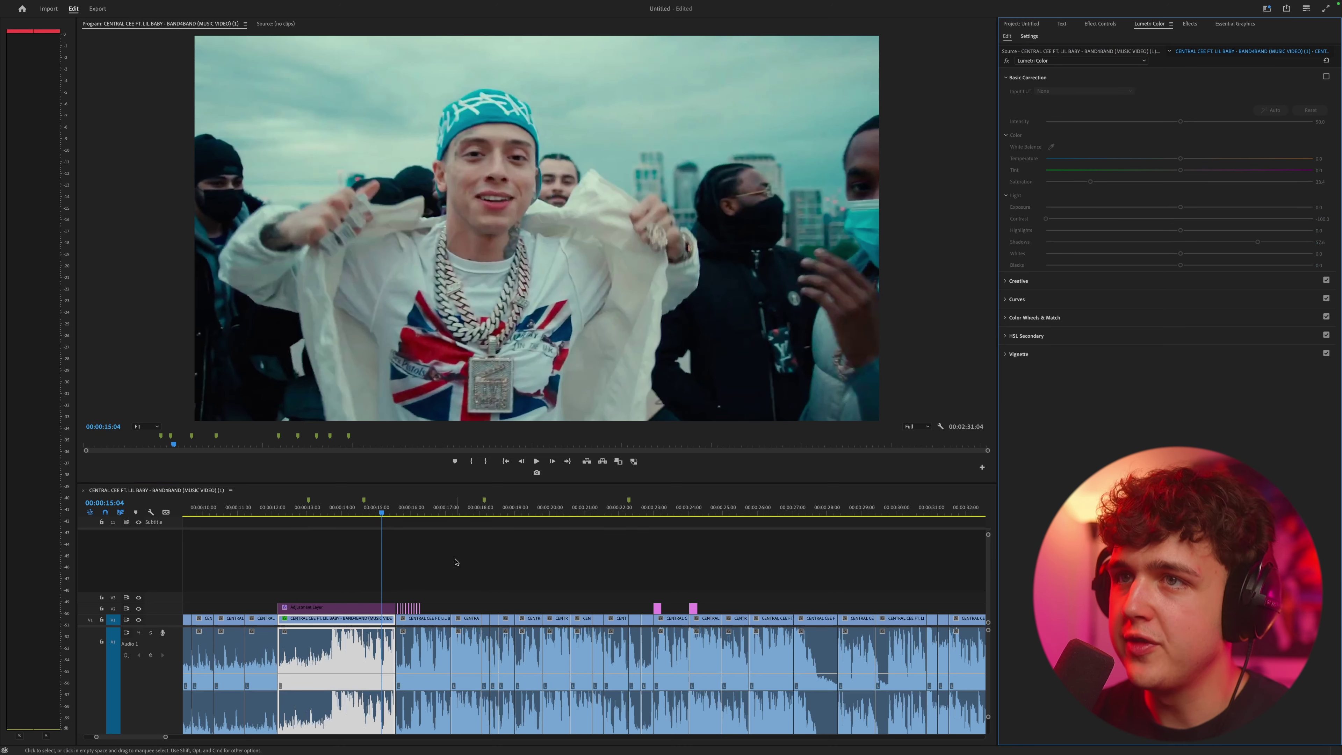
pyautogui.click(1326, 76)
pyautogui.click(338, 608)
pyautogui.press('shift+super+e')
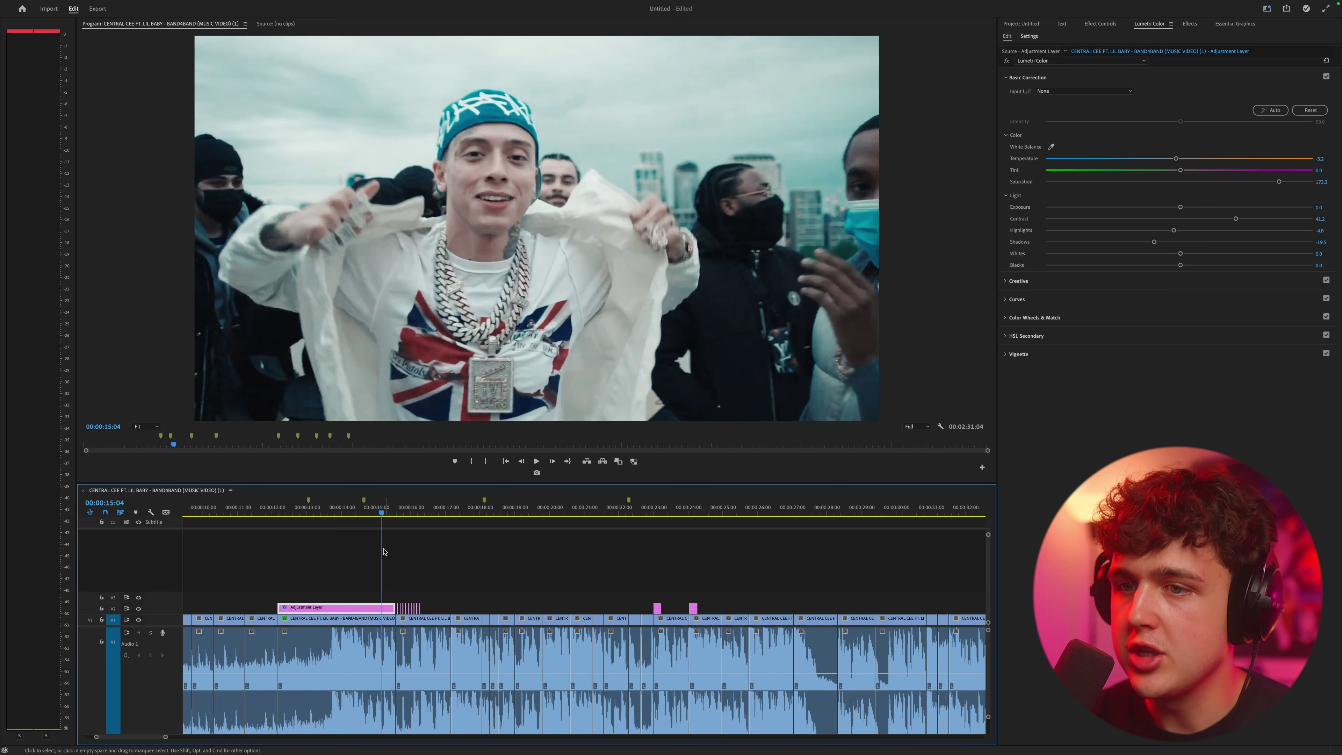
# Raise the adjustment layer's Basic Correction saturation to 200
pyautogui.moveTo(1280, 182); pyautogui.dragTo(1340, 182)
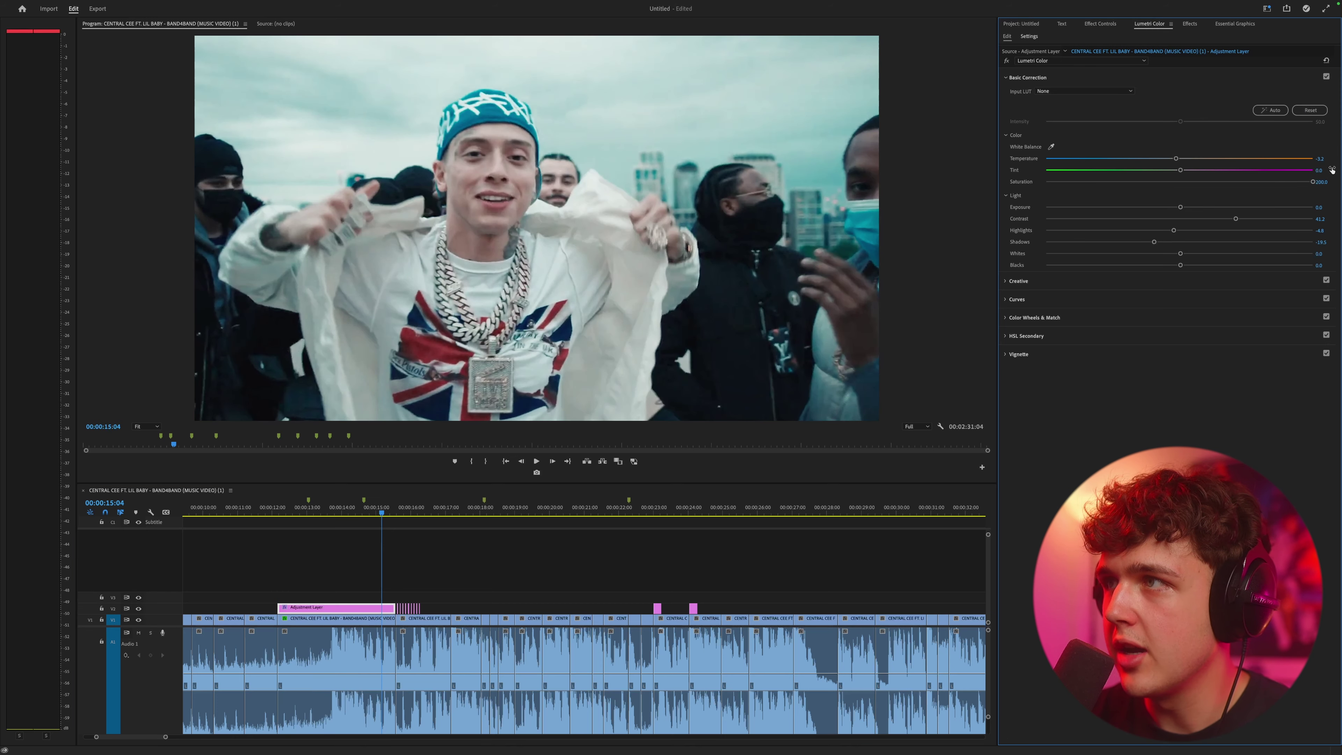